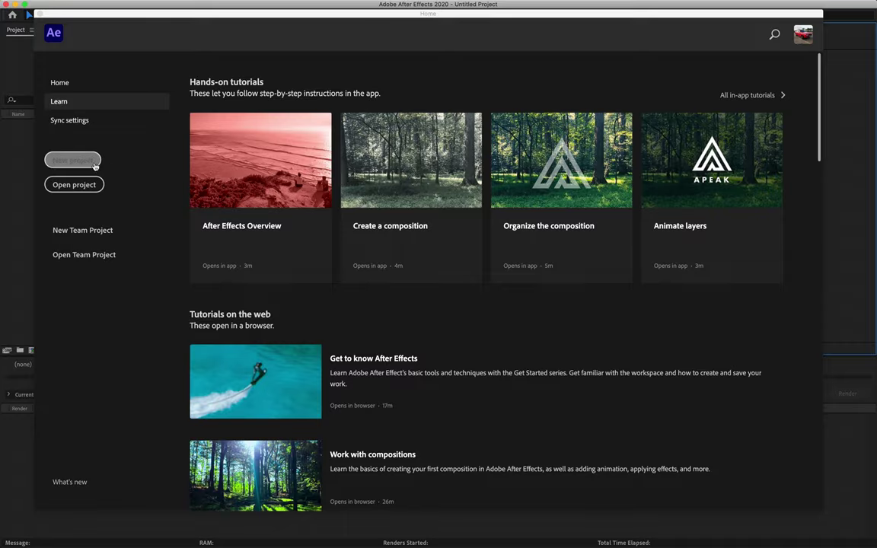
Step: Create a composition with the HDTV 1080 25 preset and a duration of 0:00:10:00
click(433, 206)
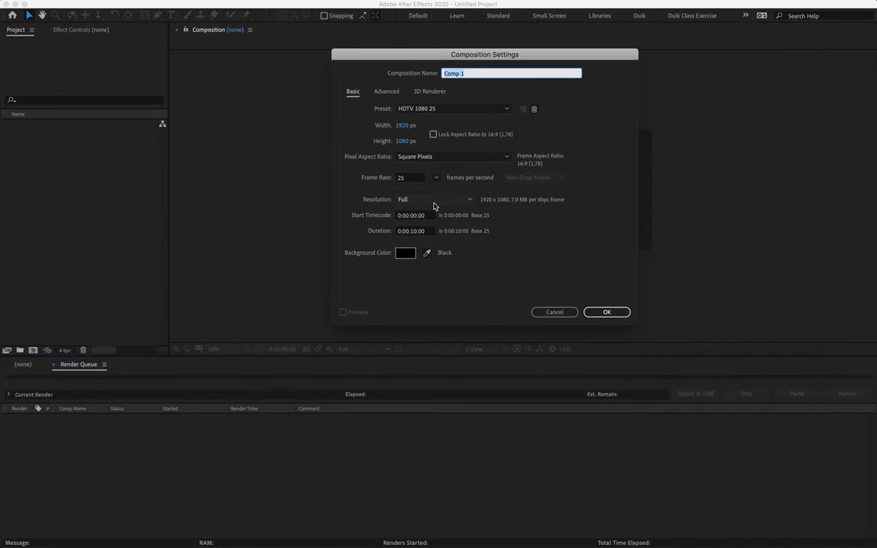
drag(423, 54, 326, 73)
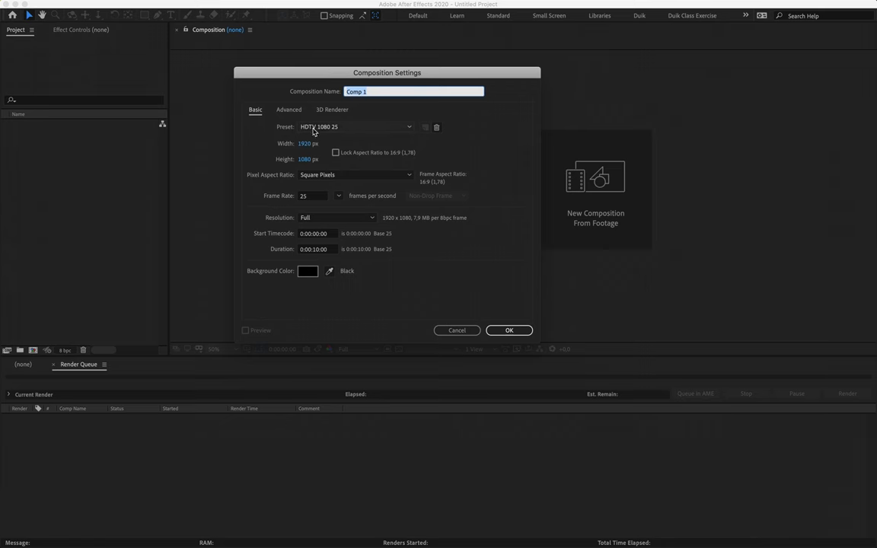
click(366, 127)
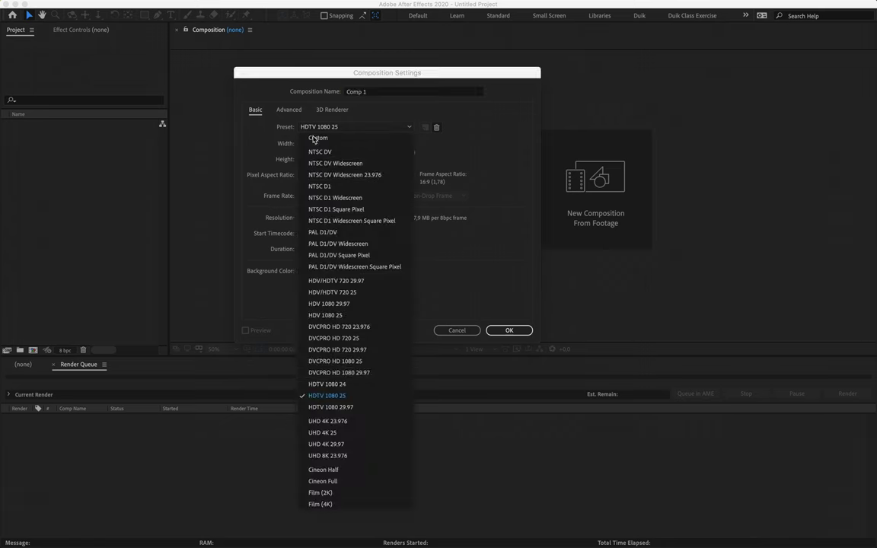
click(365, 396)
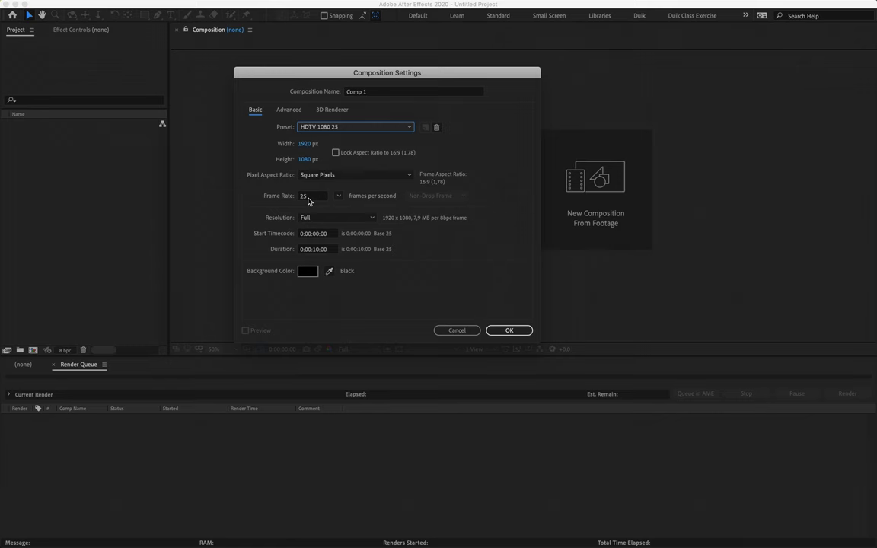
click(326, 249)
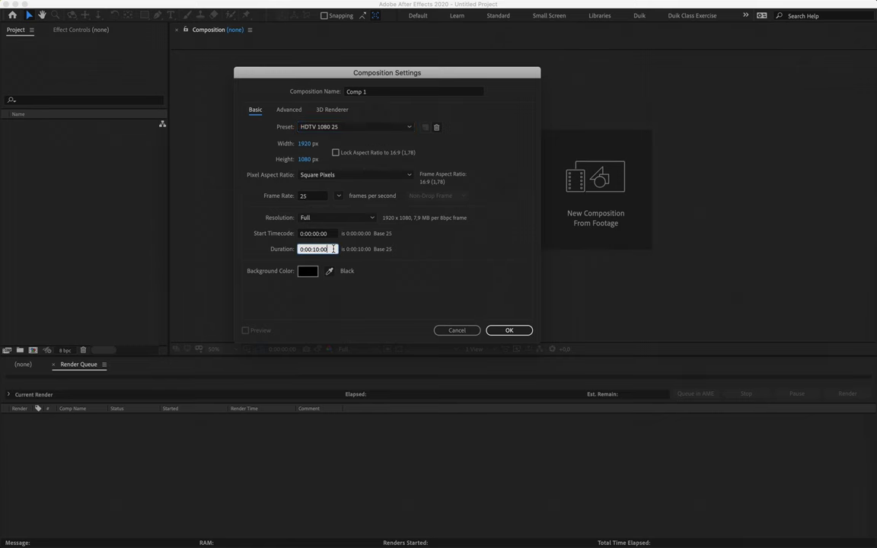
click(312, 249)
drag(299, 249, 333, 249)
click(300, 249)
click(491, 332)
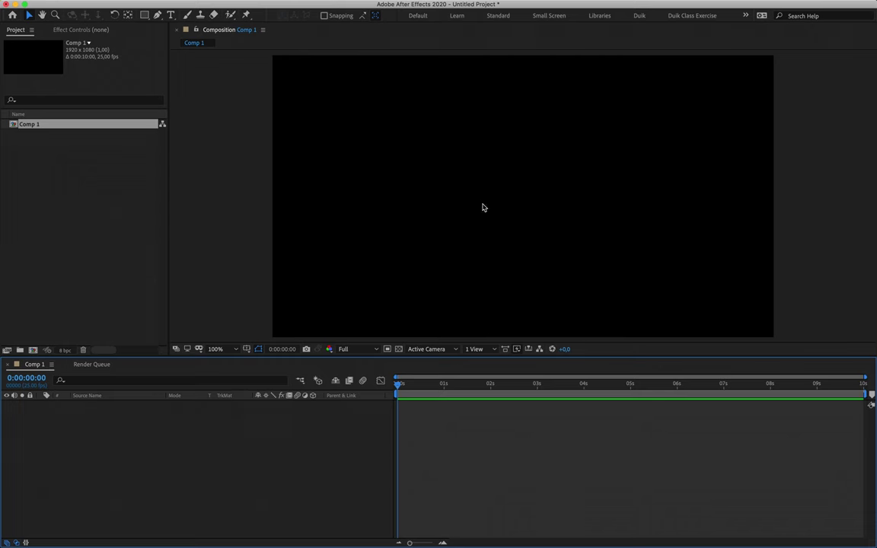
Step: Draw a circle with the Ellipse tool near the frame's upper-left corner, with dark red fill and a 15 px red stroke
click(363, 135)
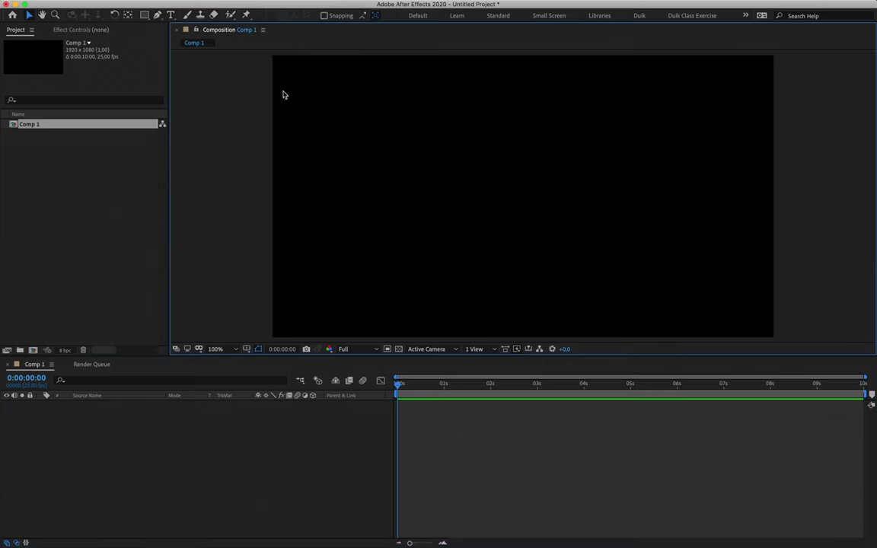
click(145, 16)
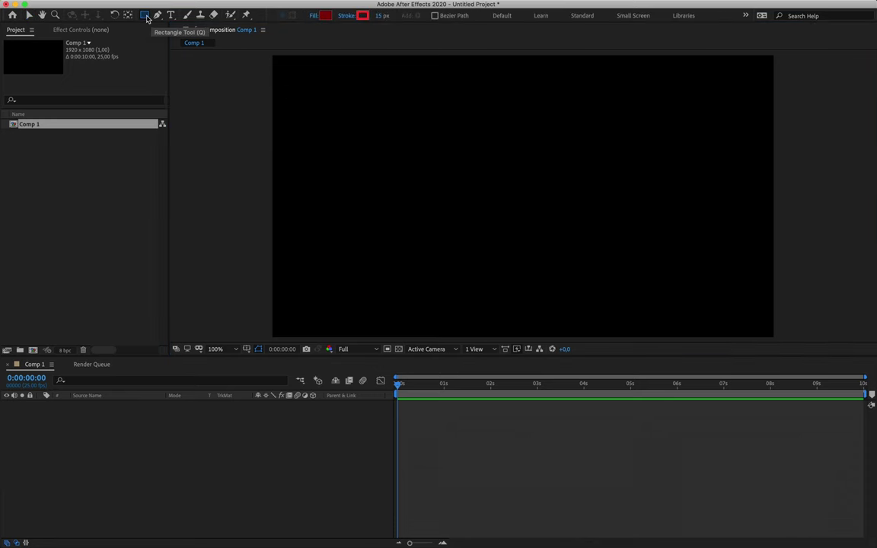
drag(148, 19, 208, 38)
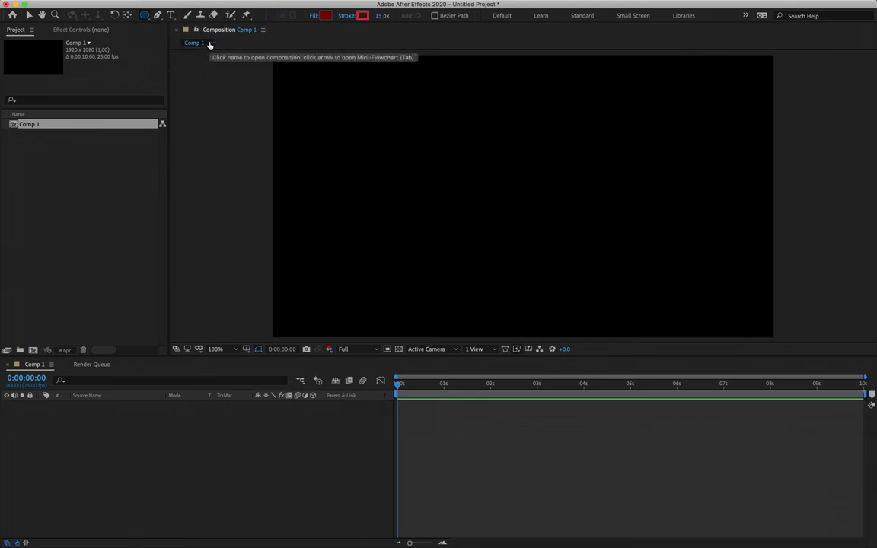
mouse_move(305, 86)
mouse_down()
mouse_move(349, 121)
mouse_move(333, 99)
mouse_move(341, 114)
mouse_up()
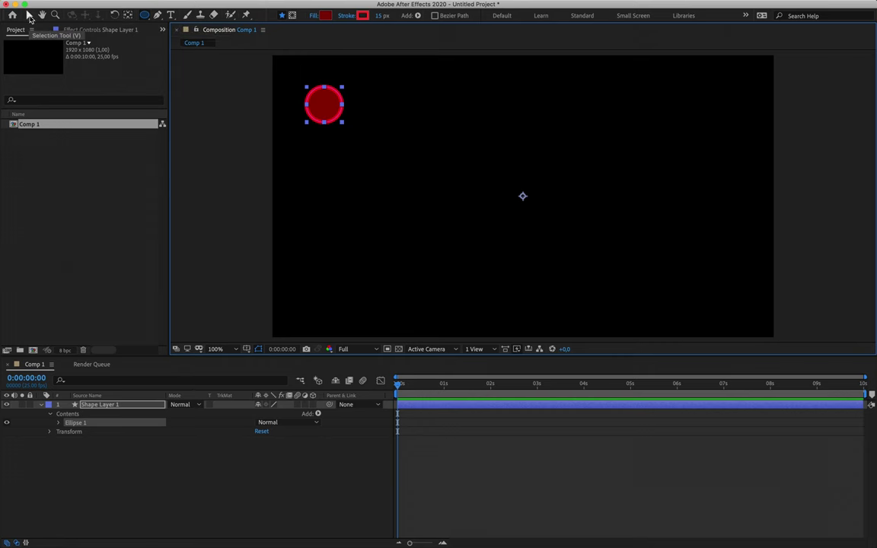
Step: Move the circle's anchor point from the frame's centre to the bottom edge of the circle
click(127, 15)
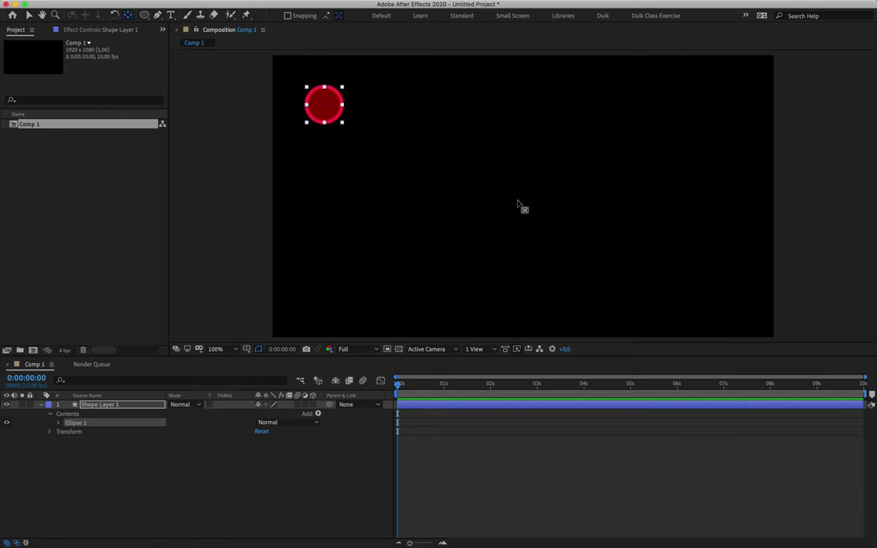
click(309, 205)
click(324, 109)
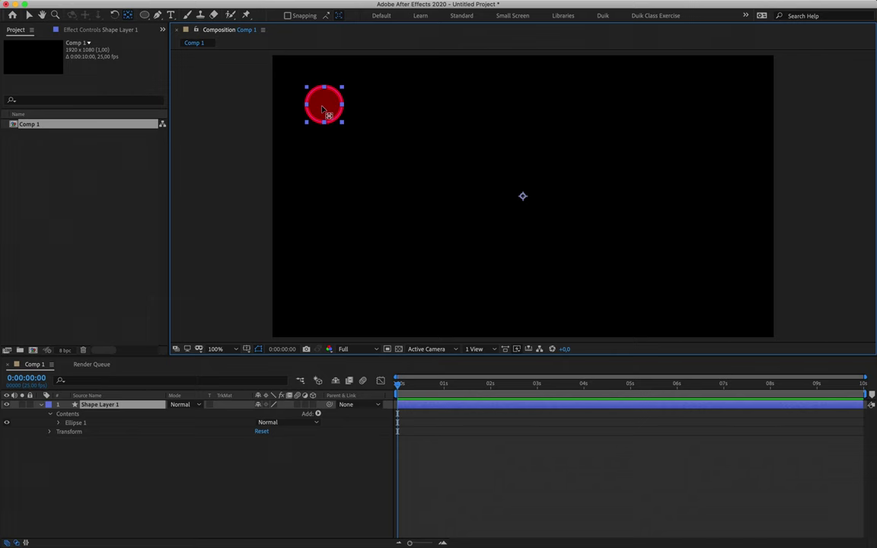
drag(525, 198, 614, 256)
scroll(344, 186, up, 2)
key(h)
drag(469, 205, 450, 221)
key(y)
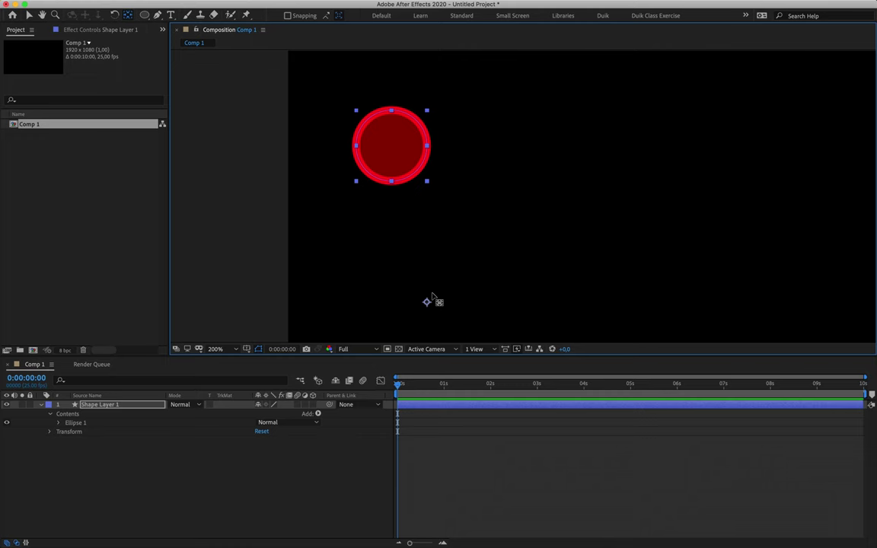
drag(427, 305, 392, 182)
key(v)
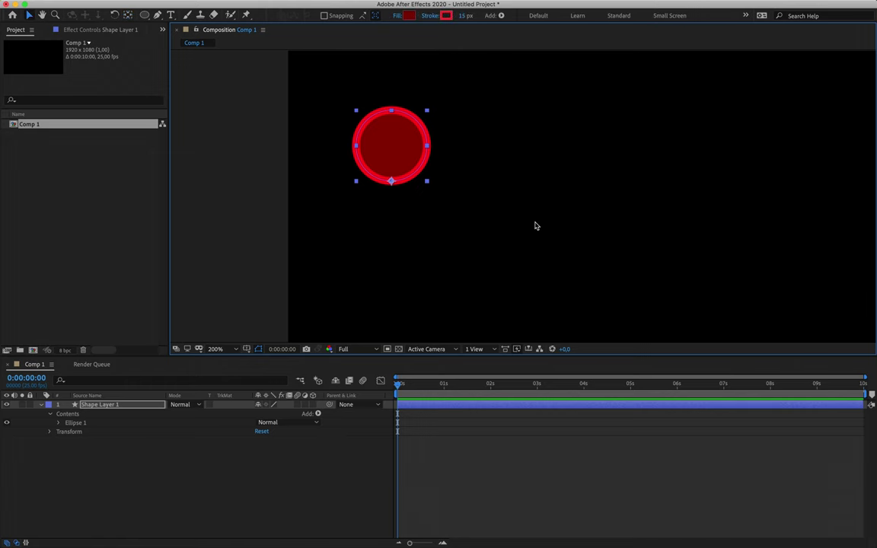
Step: Rename the circle's shape layer to Ball
scroll(476, 235, down, 3)
scroll(450, 220, up, 2)
drag(444, 221, 470, 178)
click(237, 242)
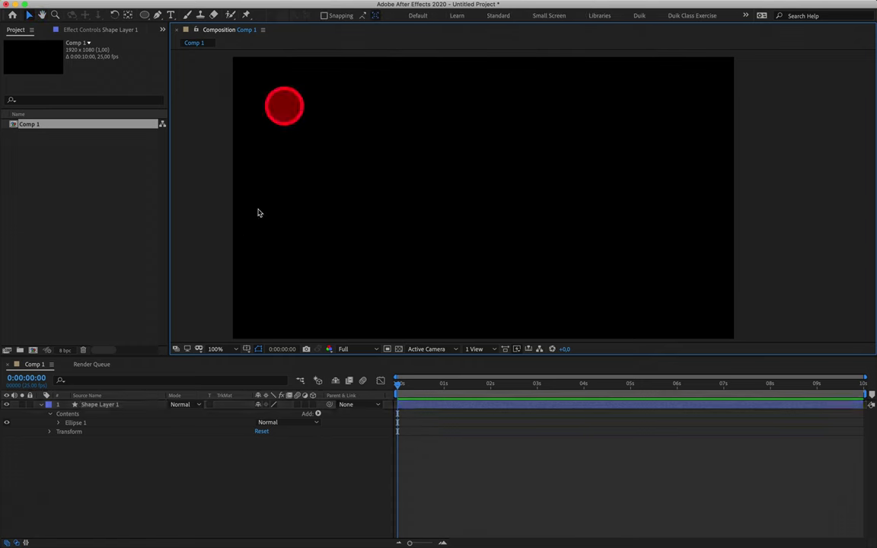
click(278, 123)
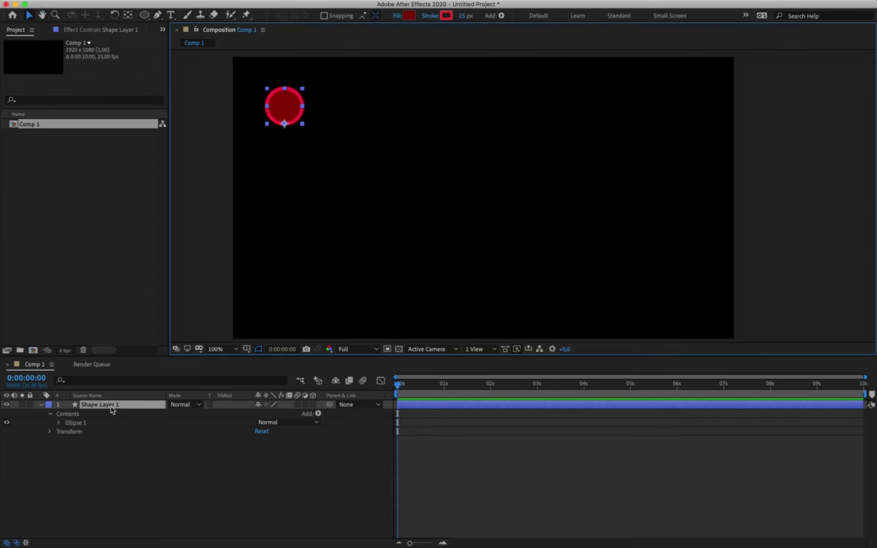
click(41, 404)
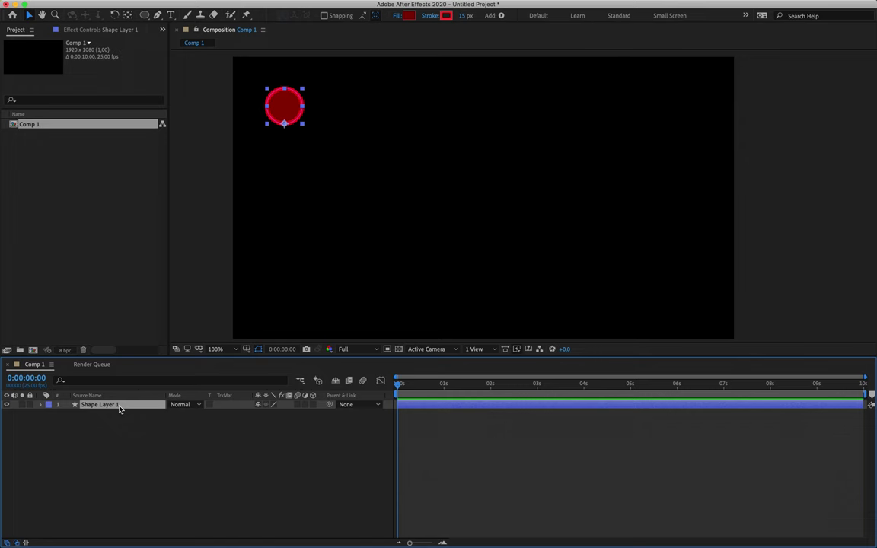
key(Return)
text(Ba)
key(Return)
Step: Show the rulers and place a horizontal ground guide near the bottom of the frame, at about 960 px
mouse_move(233, 1)
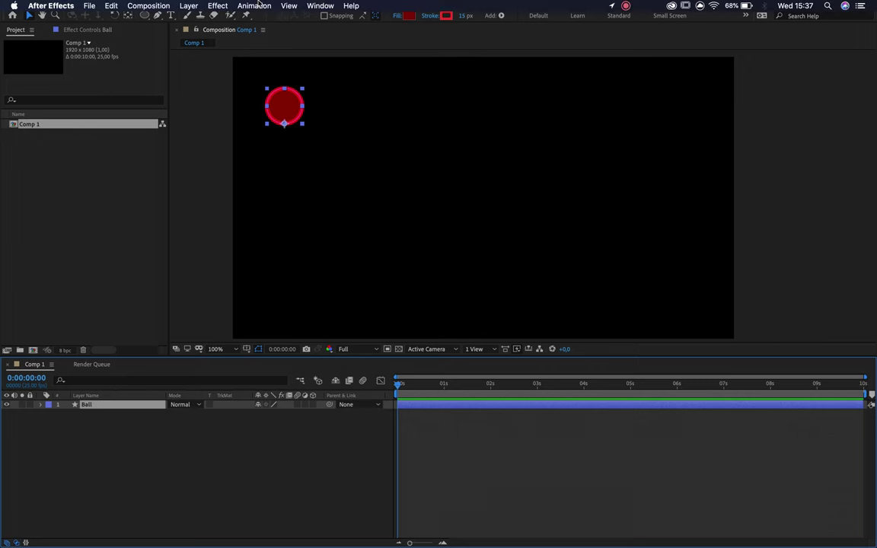
click(291, 6)
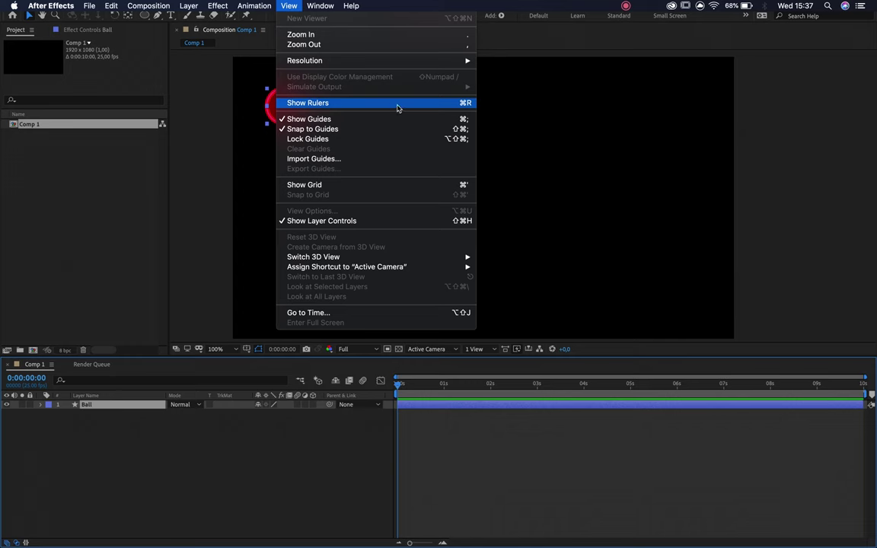
click(459, 106)
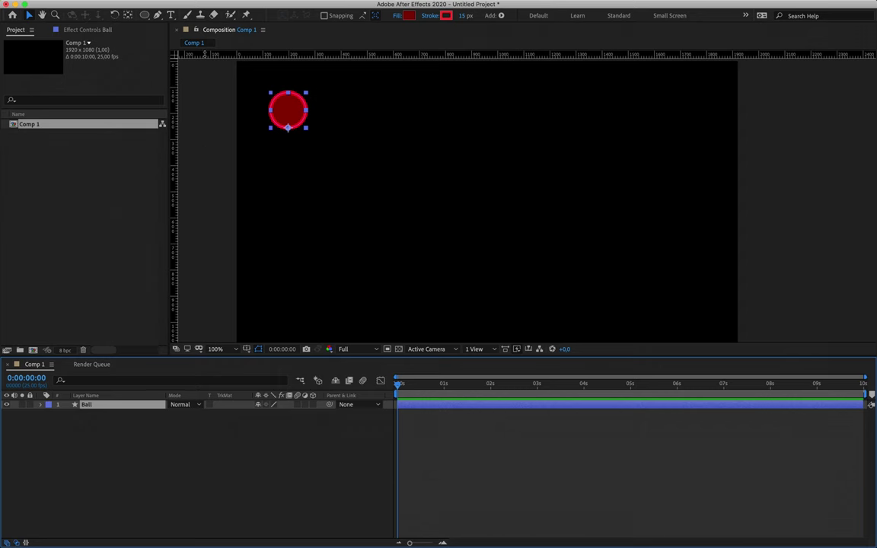
drag(215, 55, 247, 308)
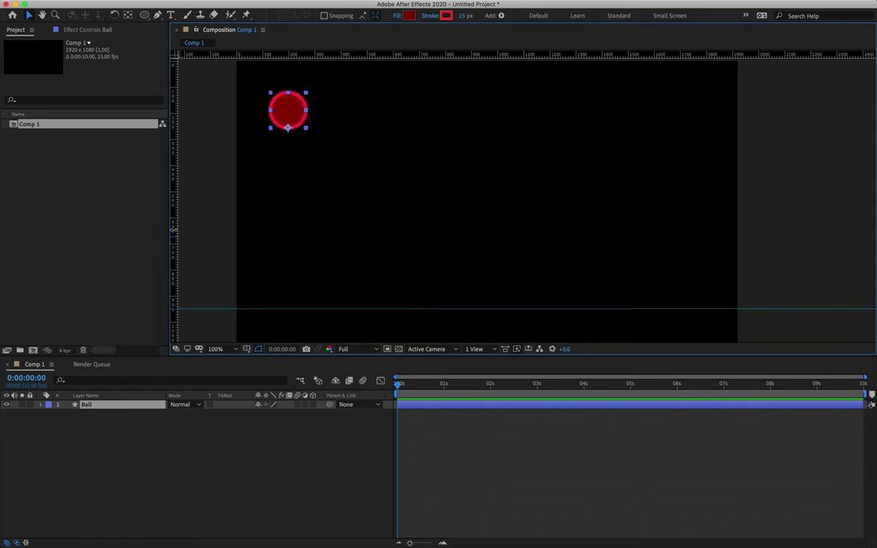
mouse_move(228, 309)
mouse_down()
mouse_move(223, 297)
mouse_move(227, 312)
mouse_up()
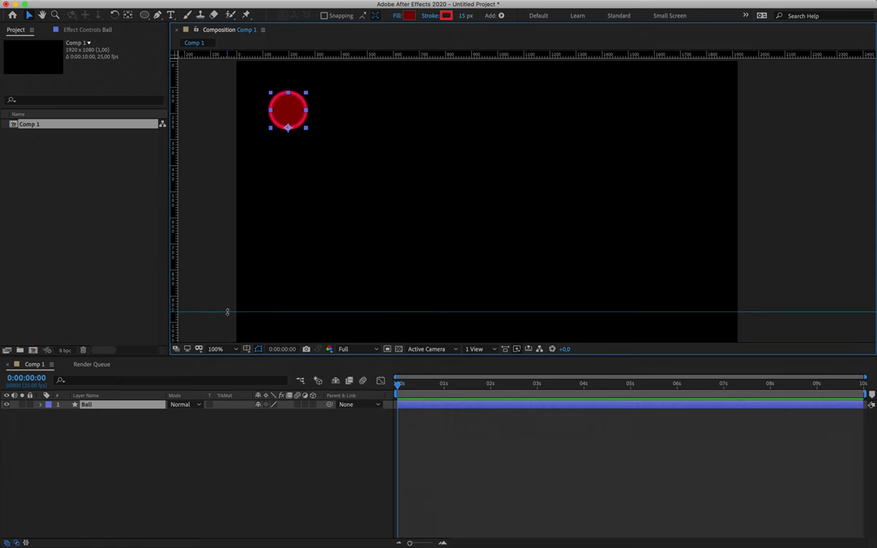
Step: Enlarge the composition viewer by shrinking the timeline, and reposition the frame so all of it fits in view
key(space)
mouse_move(421, 303)
mouse_down()
mouse_move(417, 235)
mouse_move(424, 308)
mouse_up()
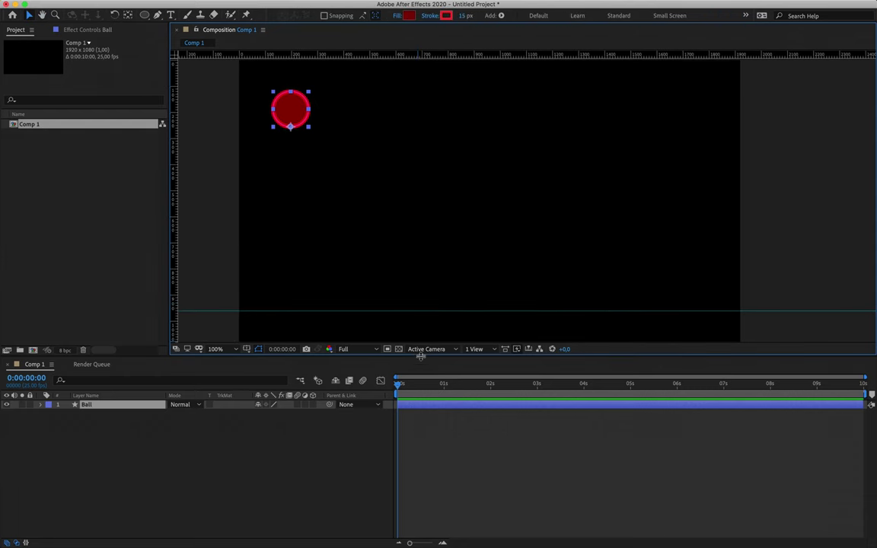
drag(419, 367, 419, 396)
key(h)
drag(390, 244, 387, 250)
key(v)
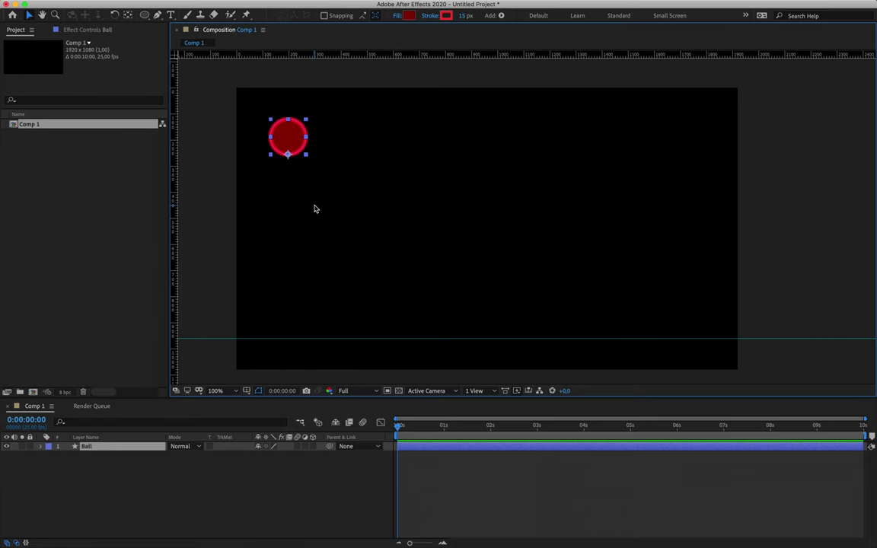
Step: Lock the guides and try to move the horizontal guide to test the lock
mouse_move(241, 6)
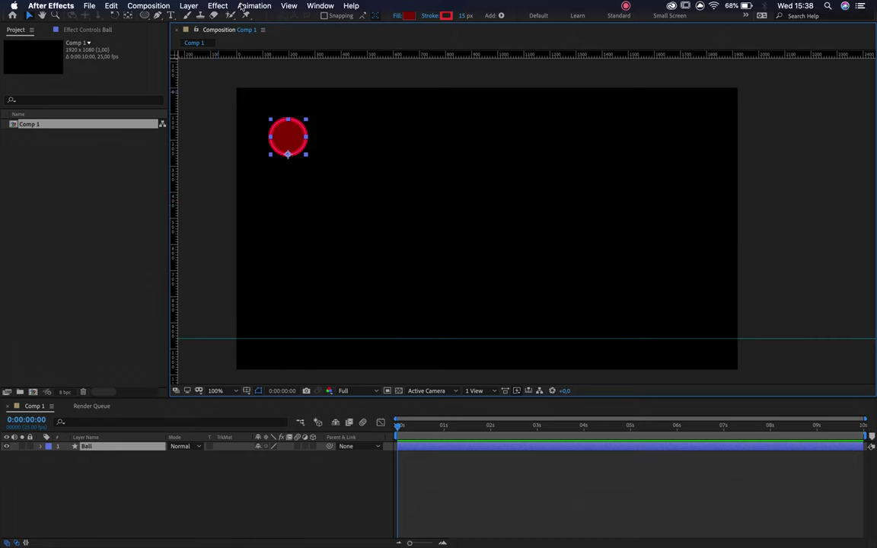
click(288, 5)
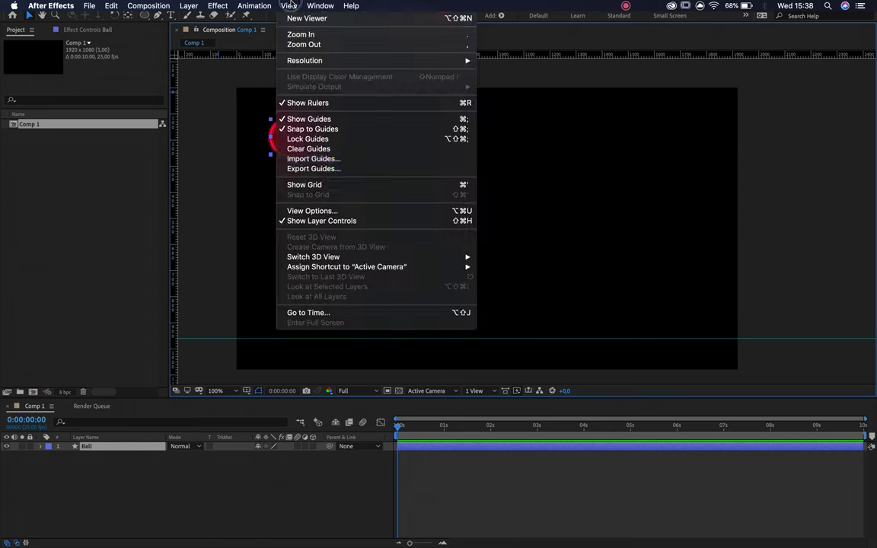
click(319, 140)
click(284, 317)
click(290, 339)
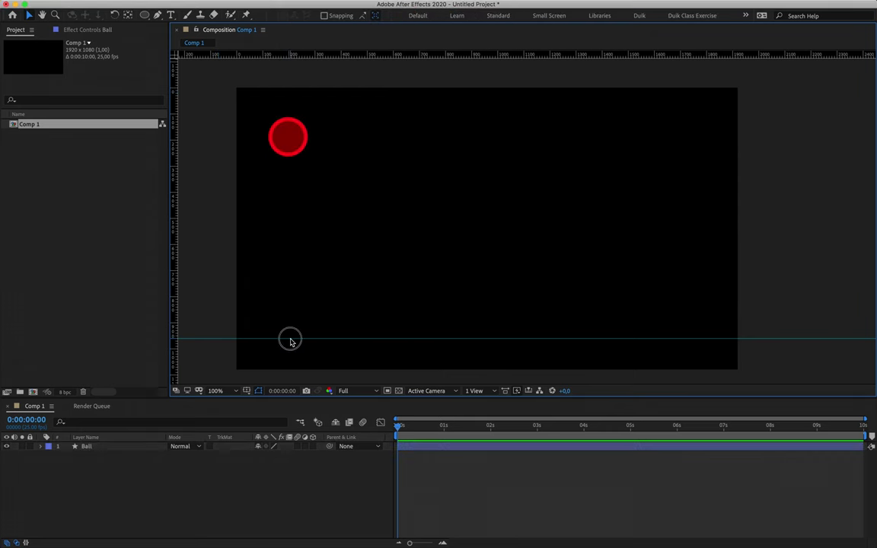
drag(282, 339, 300, 277)
mouse_move(288, 343)
mouse_down()
mouse_move(327, 308)
mouse_move(278, 348)
mouse_up()
click(281, 340)
click(274, 343)
Step: Hide the rulers around the composition viewer
mouse_move(256, 3)
click(289, 5)
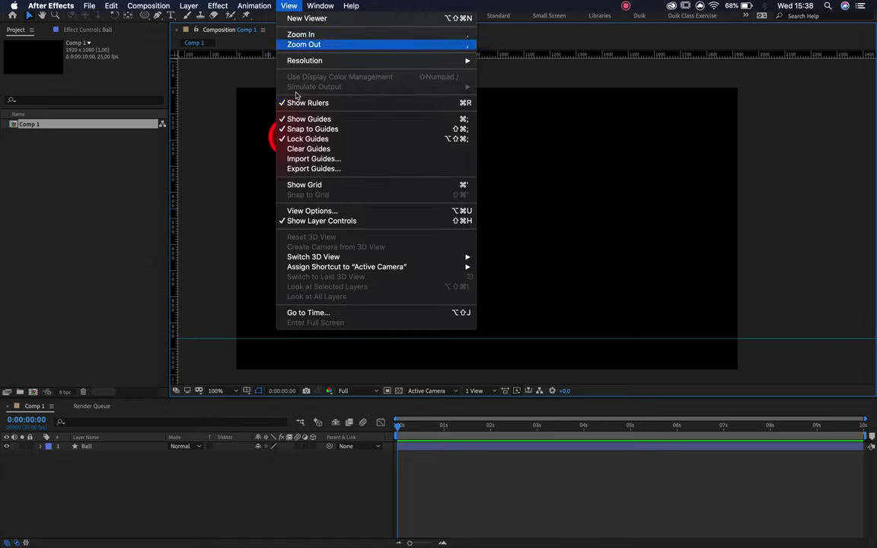
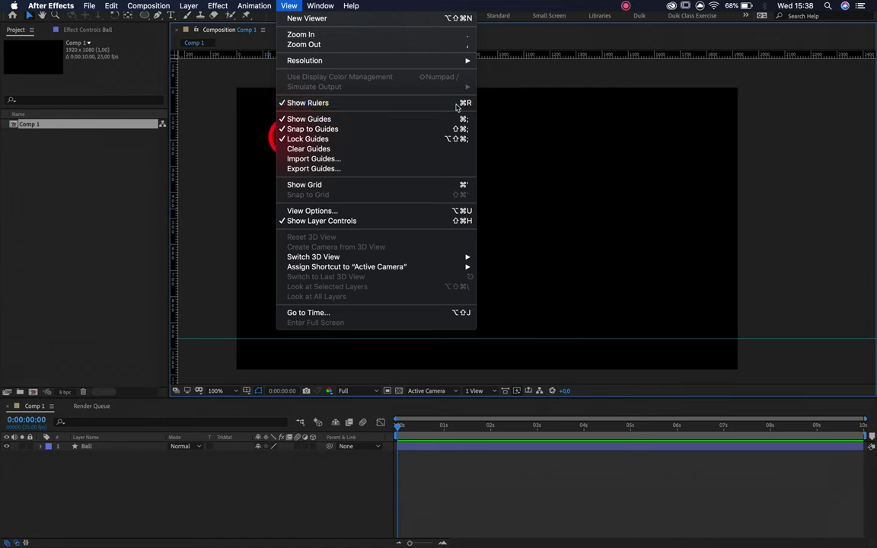
click(466, 105)
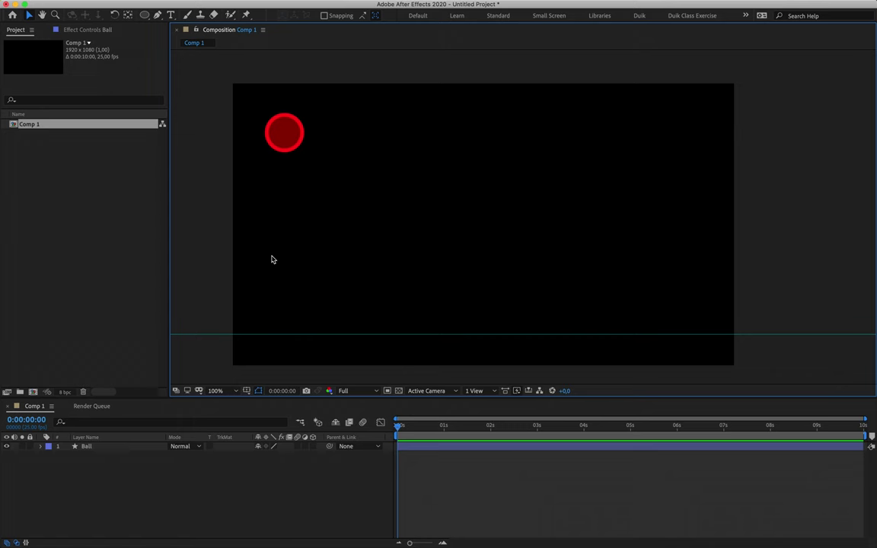
Step: Reveal the Ball layer's Position property and set its first keyframe at 0:00:01:00
click(137, 448)
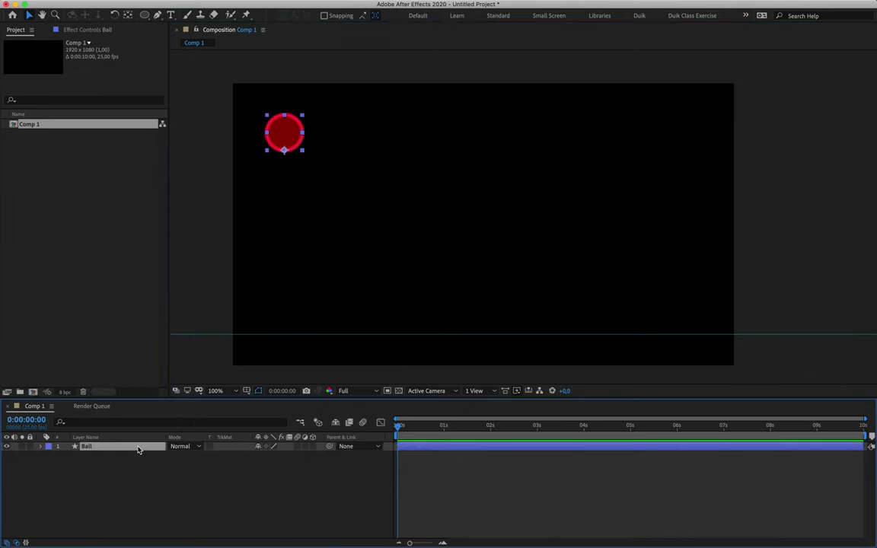
click(445, 432)
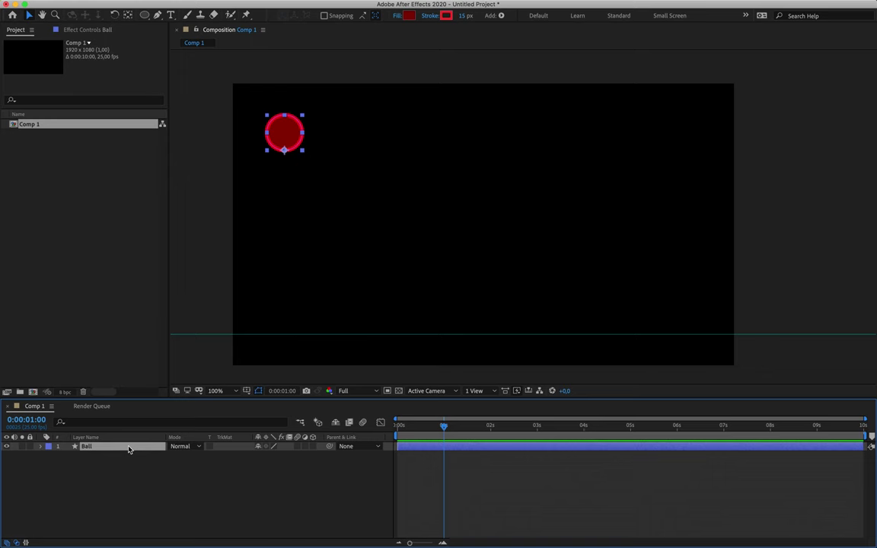
key(p)
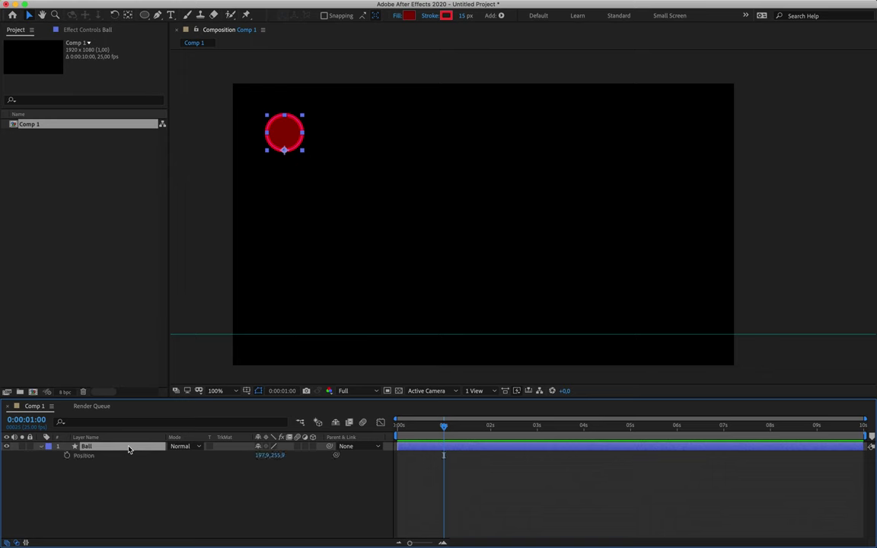
click(86, 456)
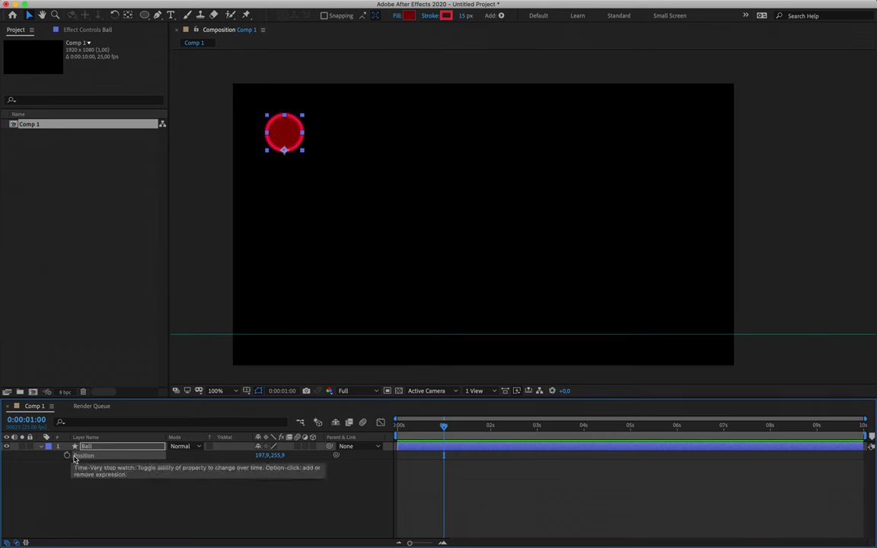
click(67, 455)
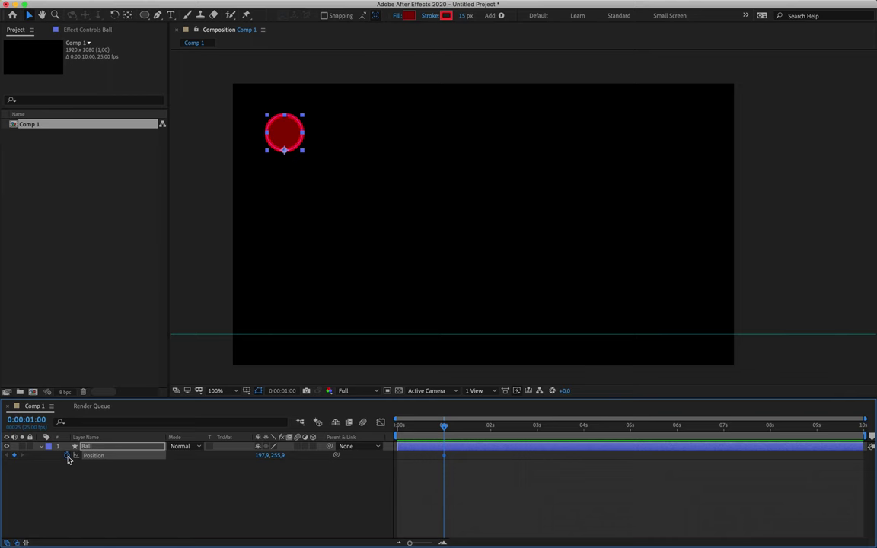
Step: Scrub the timeline around the ball's first Position keyframe and return to 0:00:01:00
mouse_move(446, 461)
click(480, 466)
drag(446, 428, 418, 429)
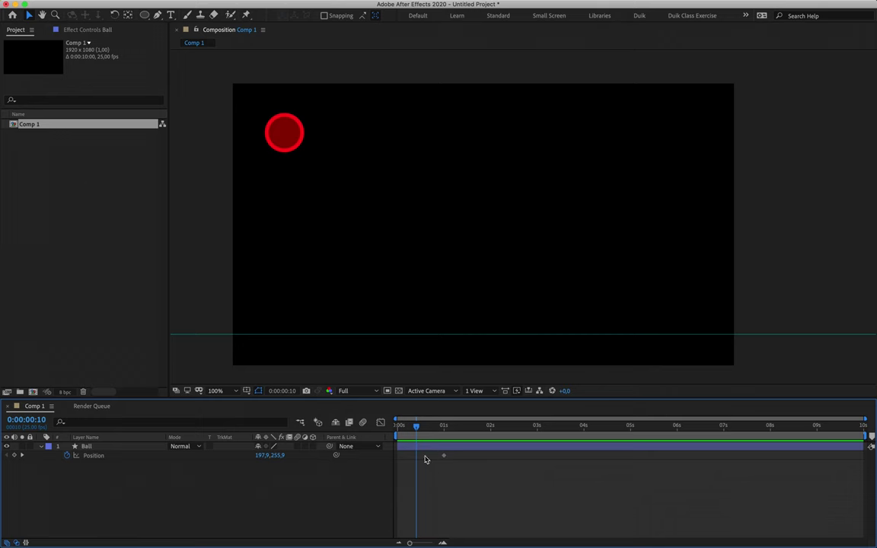
mouse_move(445, 457)
mouse_down()
mouse_move(483, 471)
mouse_move(515, 466)
mouse_move(465, 489)
mouse_move(479, 484)
mouse_move(445, 464)
mouse_up()
click(442, 426)
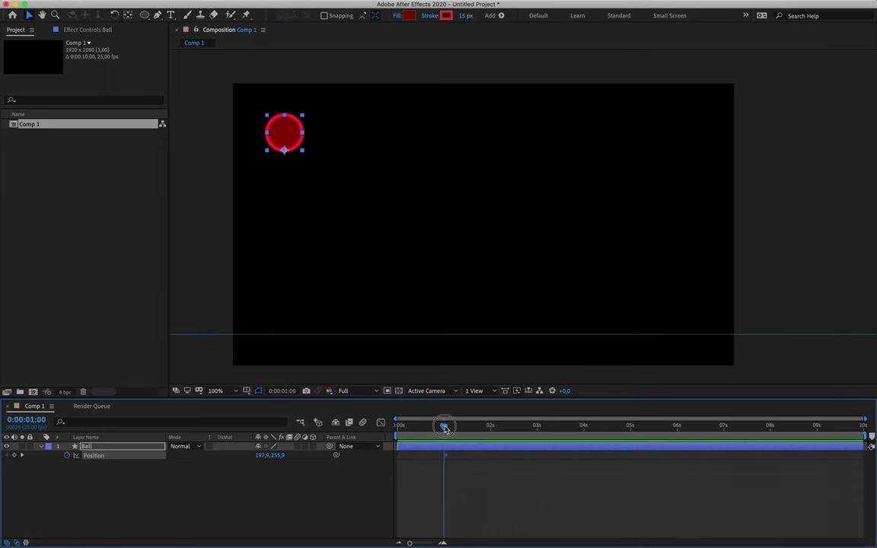
click(445, 457)
Step: At 0:00:02:00, keyframe the ball's first ground contact by moving it down onto the guide at about 589, 960
click(491, 433)
drag(290, 143, 392, 332)
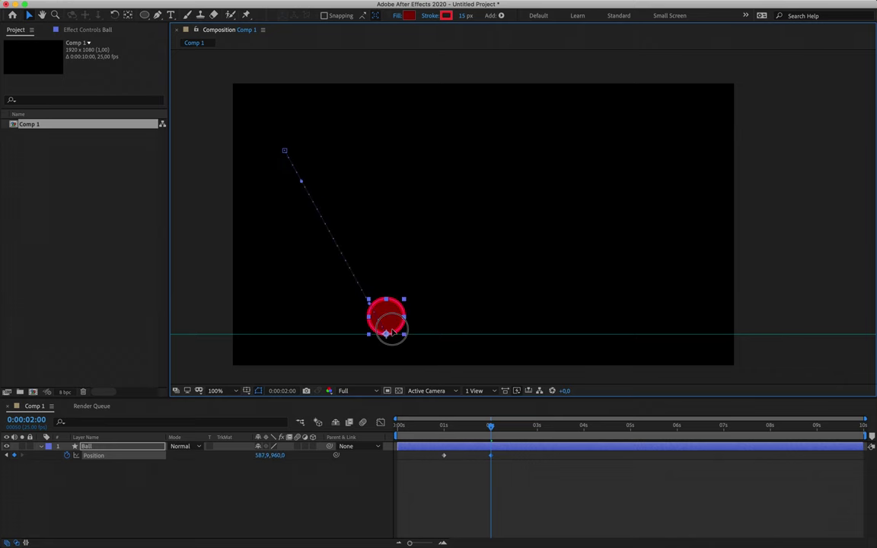
key(shift+Left)
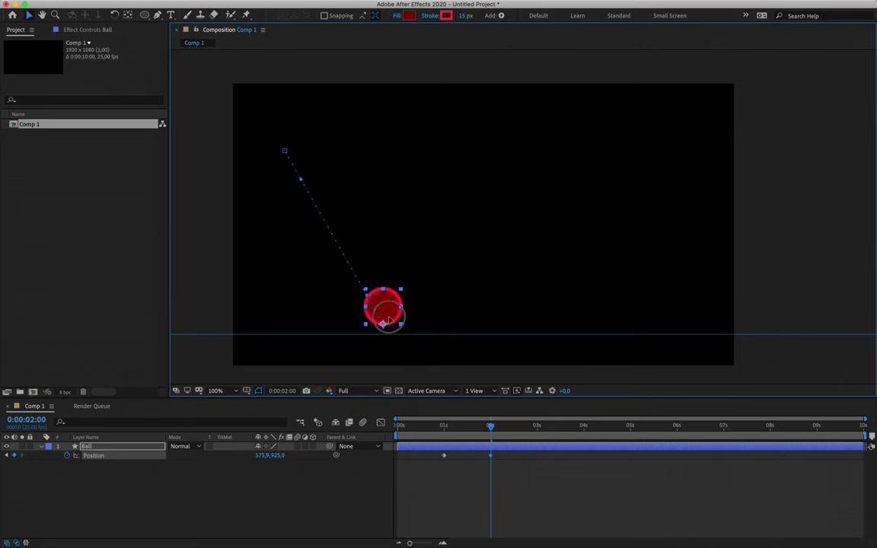
key(Left)
key(Left)
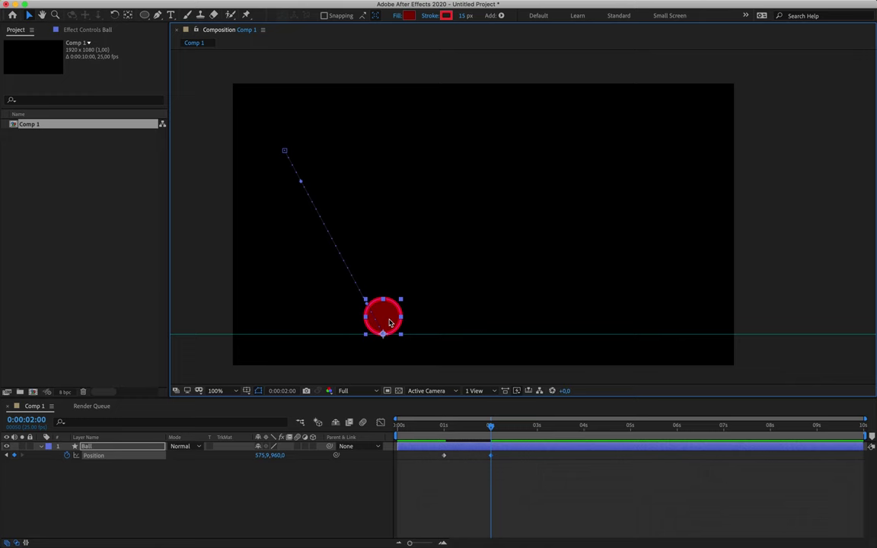
drag(388, 309, 386, 301)
key(shift)
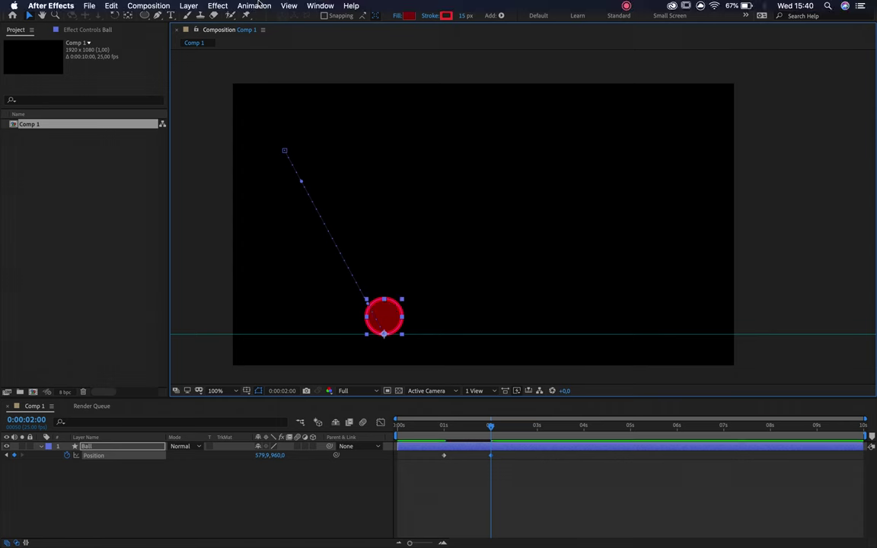
click(289, 5)
click(411, 479)
drag(387, 321, 390, 313)
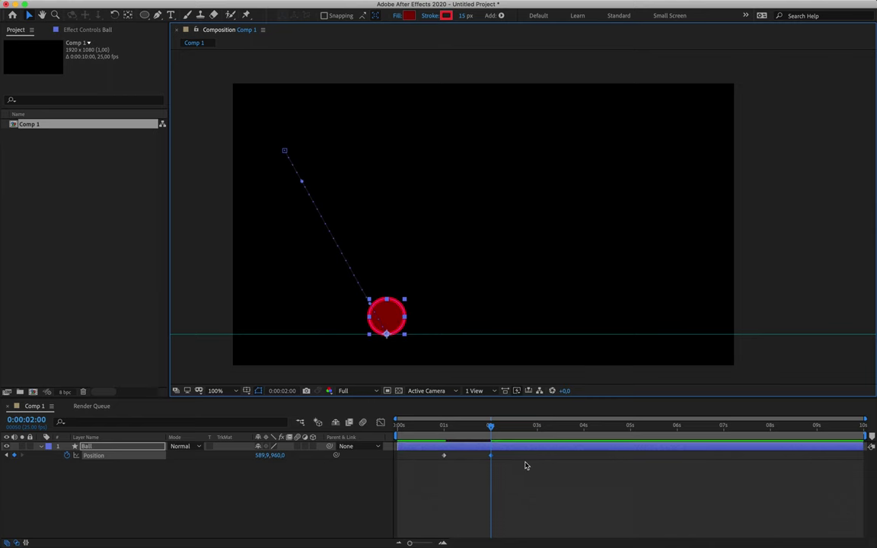
Step: Keyframe the first bounce: ball raised to about 835, 640 at 0:00:03:00 and on the guide at about 1040, 960 at 0:00:04:00
click(537, 427)
drag(390, 311, 454, 227)
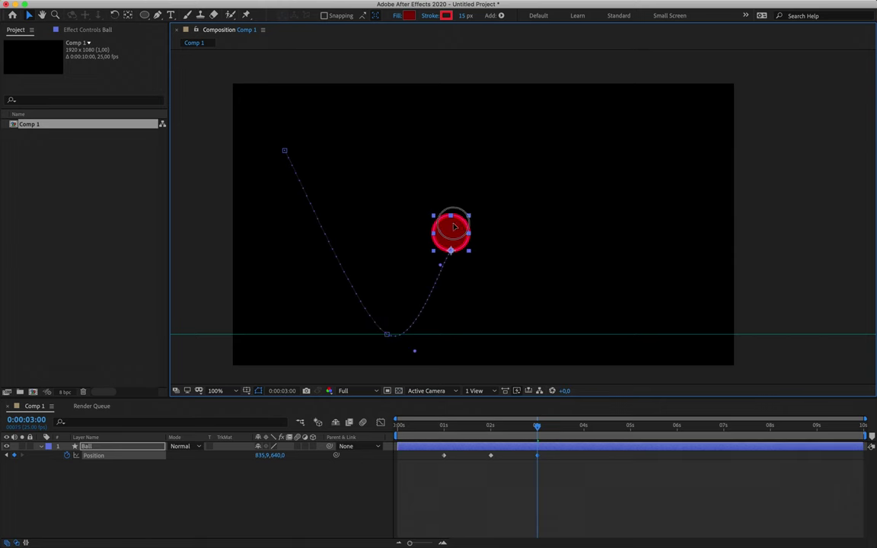
click(583, 428)
drag(451, 232, 515, 323)
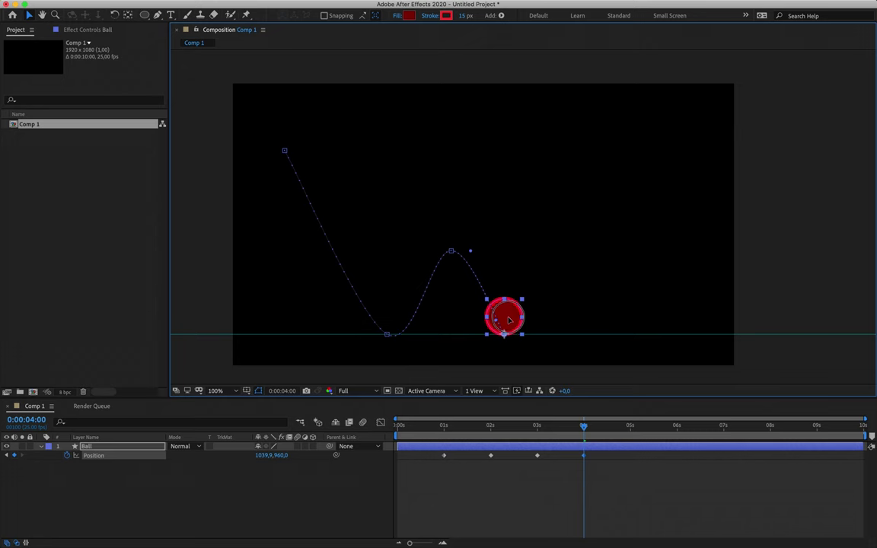
Step: Keyframe the second bounce: ball at about 1203, 786 at 0:00:05:00 and on the guide at about 1334, 960 at 0:00:06:00
click(630, 427)
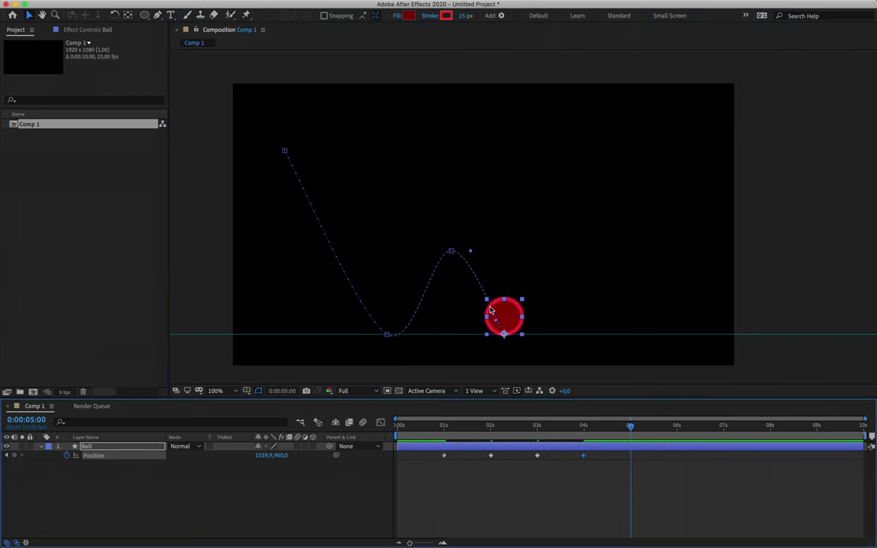
drag(509, 323, 552, 278)
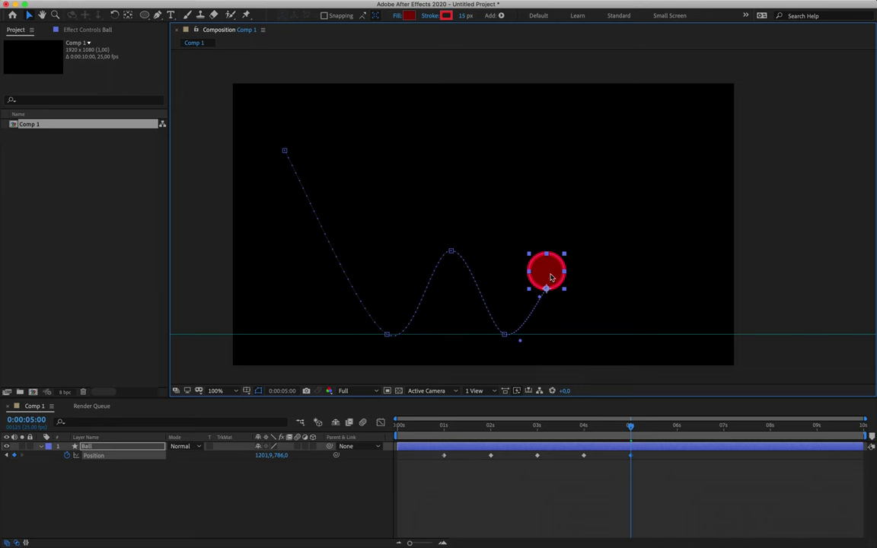
click(677, 426)
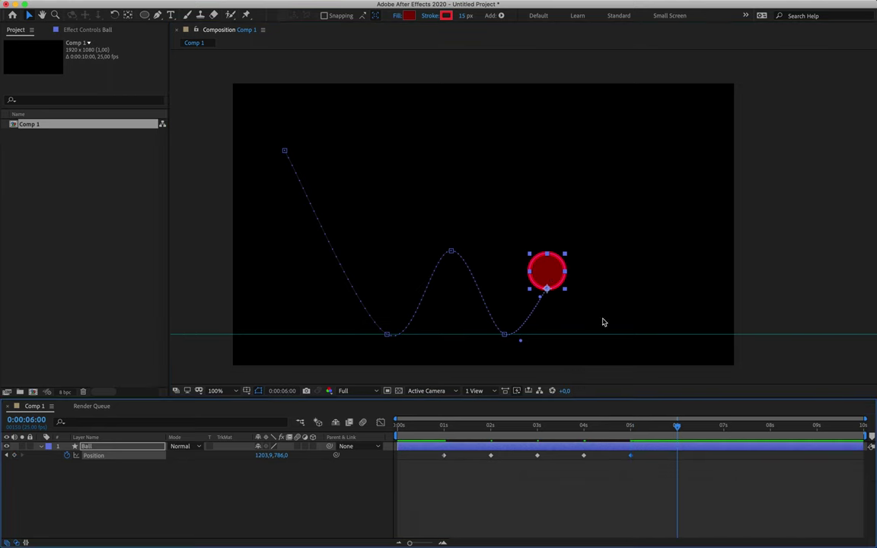
drag(559, 279, 592, 323)
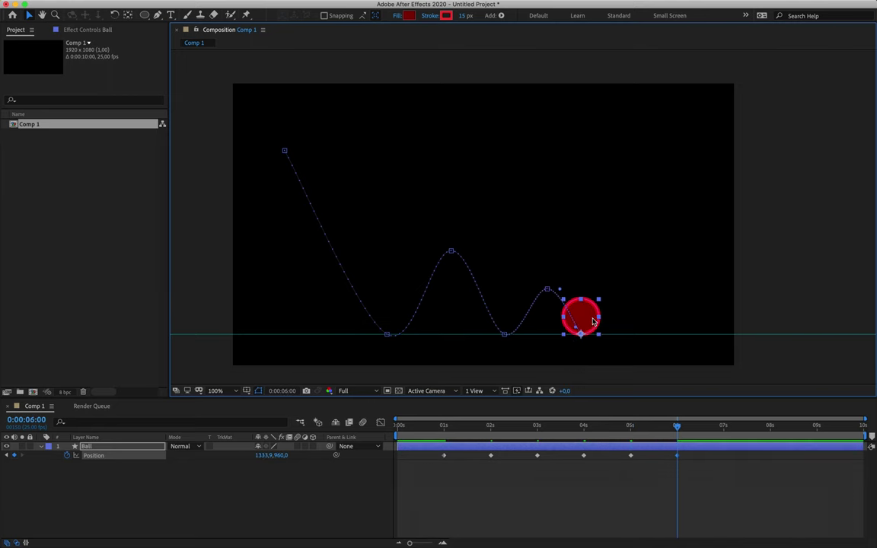
Step: Keyframe the third bounce: ball at about 1474, 406 at 0:00:07:00 and on the guide at about 1630, 960 at 0:00:08:00
click(724, 427)
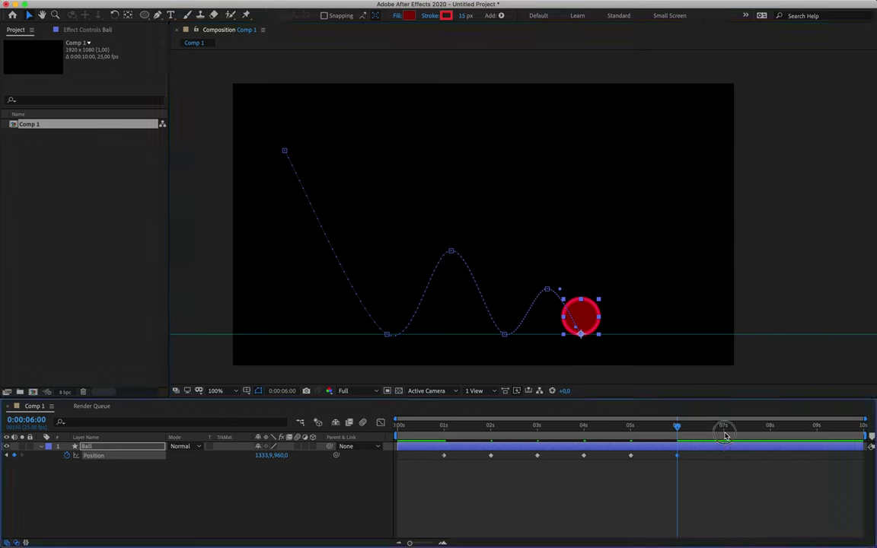
click(589, 323)
key(Page_Up)
drag(589, 324, 619, 167)
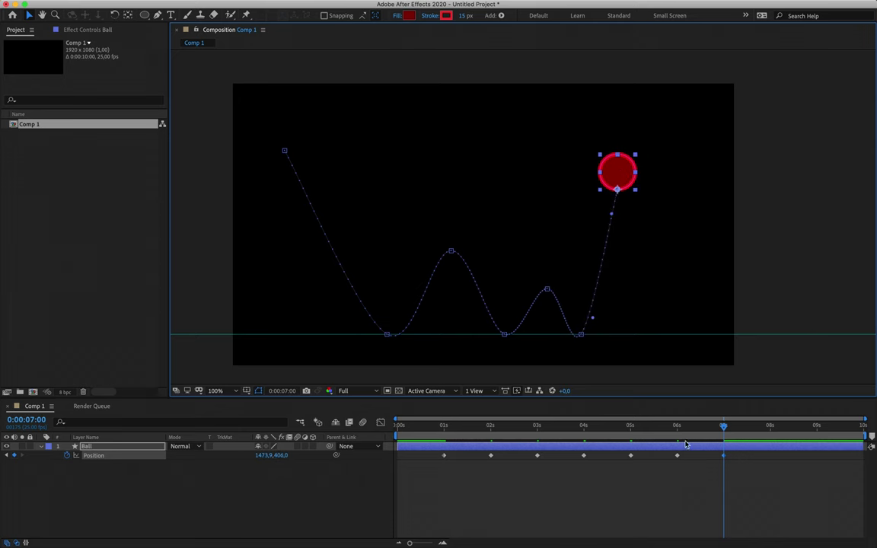
click(770, 427)
drag(627, 188, 656, 318)
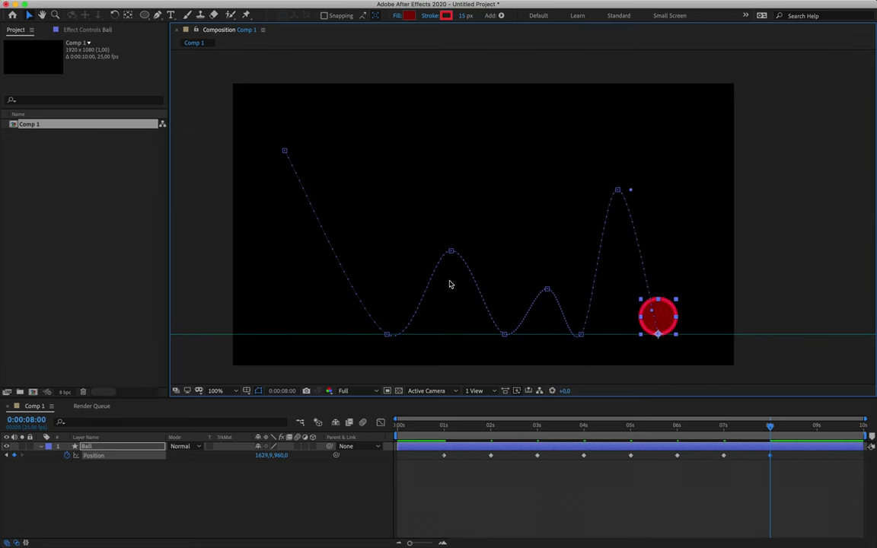
Step: Reshape the motion path's 3, 5 and 7 second peaks so each bounce is lower than the previous one
click(450, 251)
click(284, 151)
click(387, 335)
drag(451, 252, 452, 205)
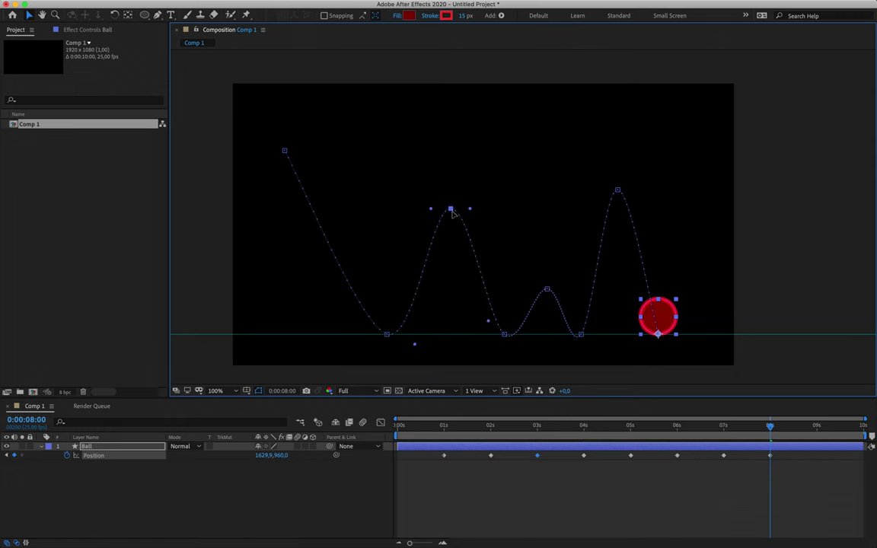
drag(543, 289, 541, 267)
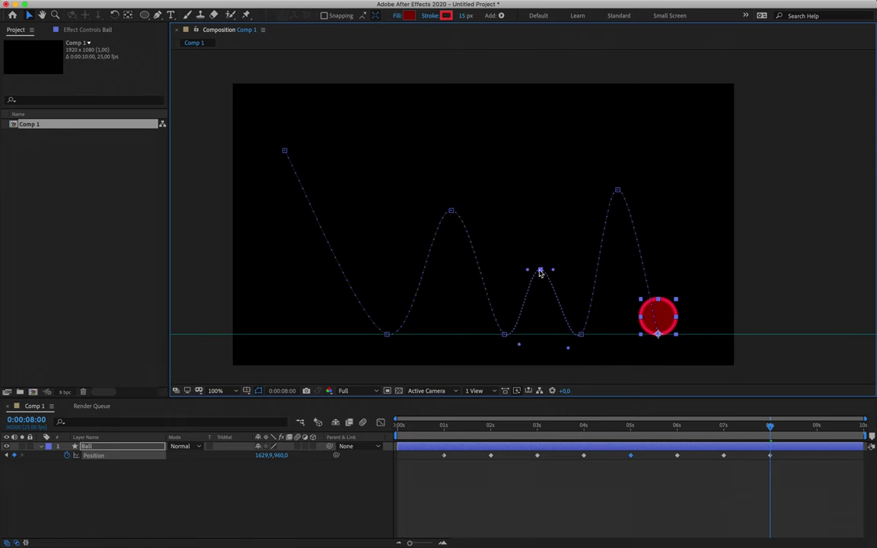
drag(618, 191, 625, 307)
drag(540, 269, 539, 287)
mouse_move(451, 211)
mouse_down()
mouse_move(451, 264)
mouse_move(450, 223)
mouse_up()
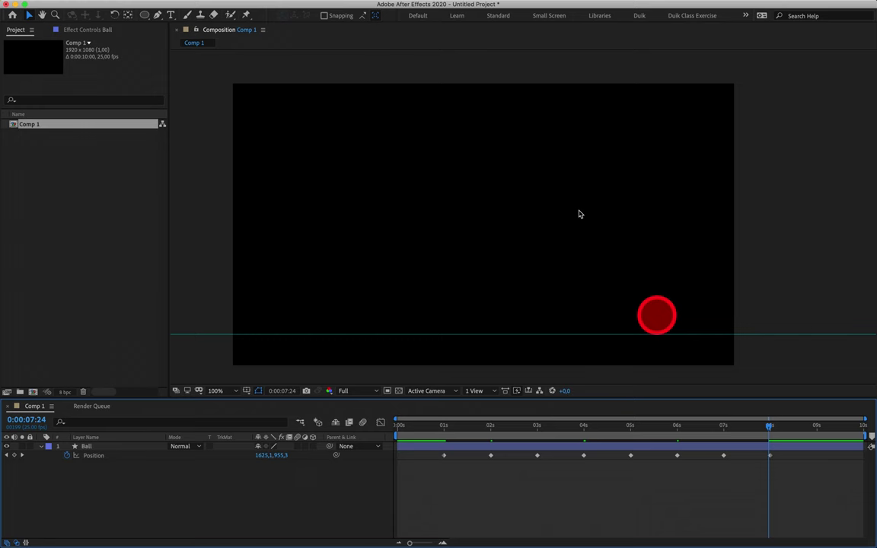
click(624, 314)
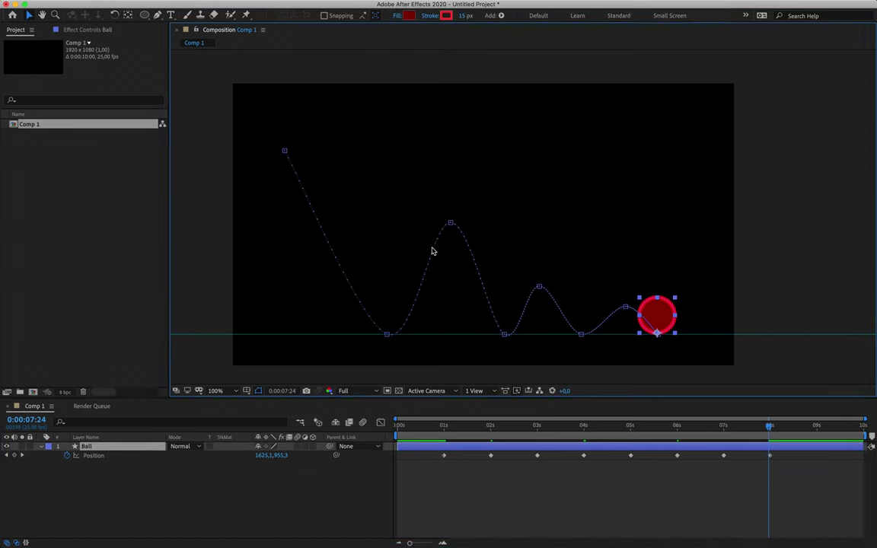
mouse_move(539, 287)
mouse_down()
mouse_move(558, 287)
mouse_move(548, 287)
mouse_up()
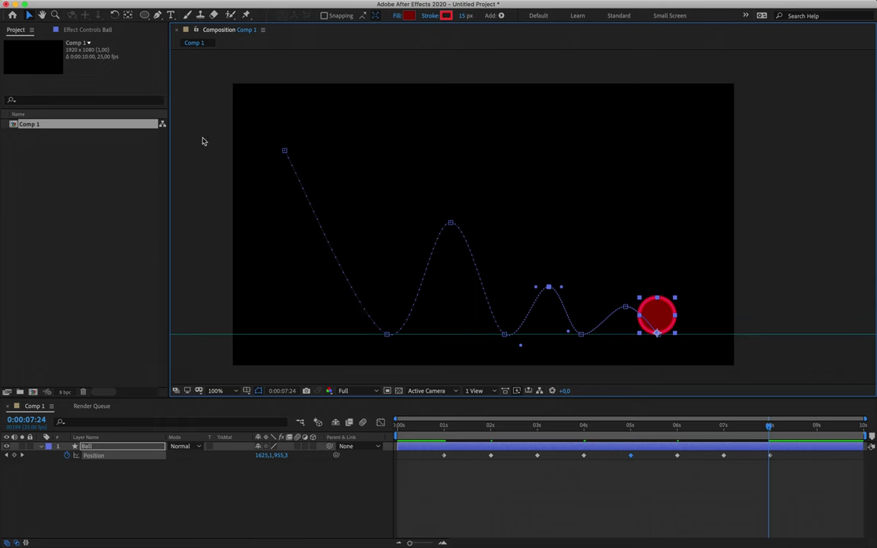
Step: Convert the motion path's smooth points to sharp corners with the Convert Vertex Tool
click(157, 15)
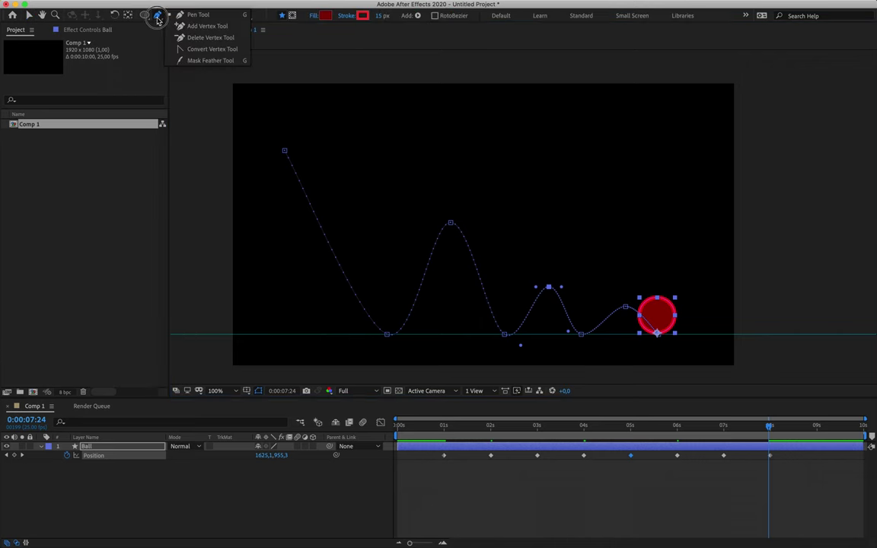
click(209, 50)
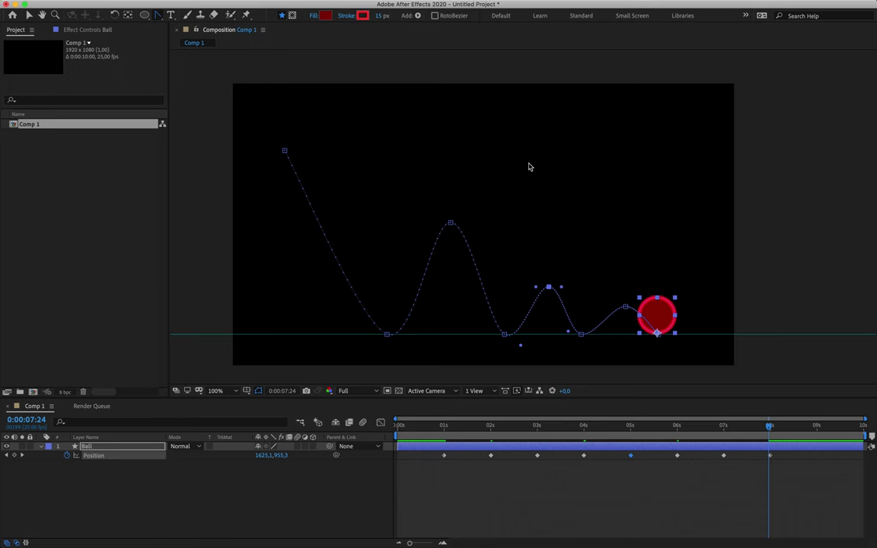
click(289, 143)
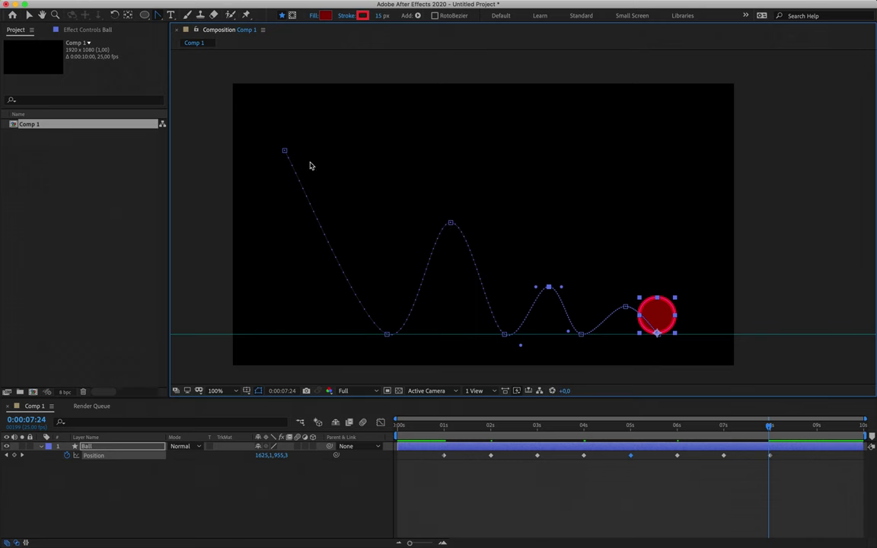
click(285, 150)
click(387, 335)
click(451, 225)
click(505, 335)
click(548, 288)
click(580, 335)
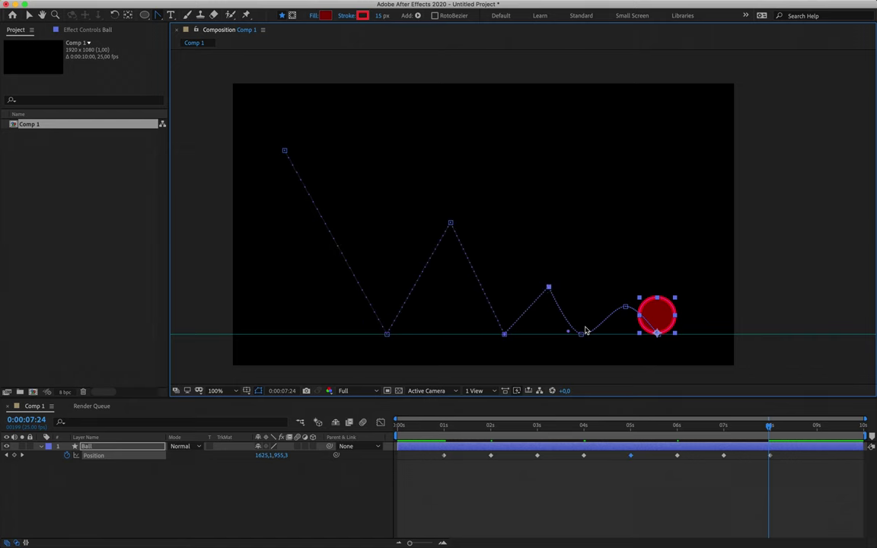
click(625, 307)
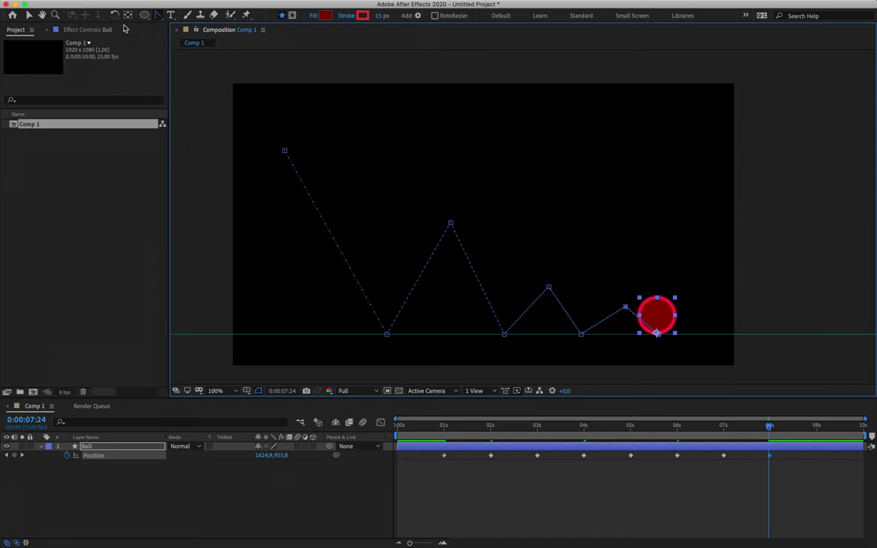
Step: With the Selection tool, raise the motion path's starting point and all three bounce peaks
click(29, 14)
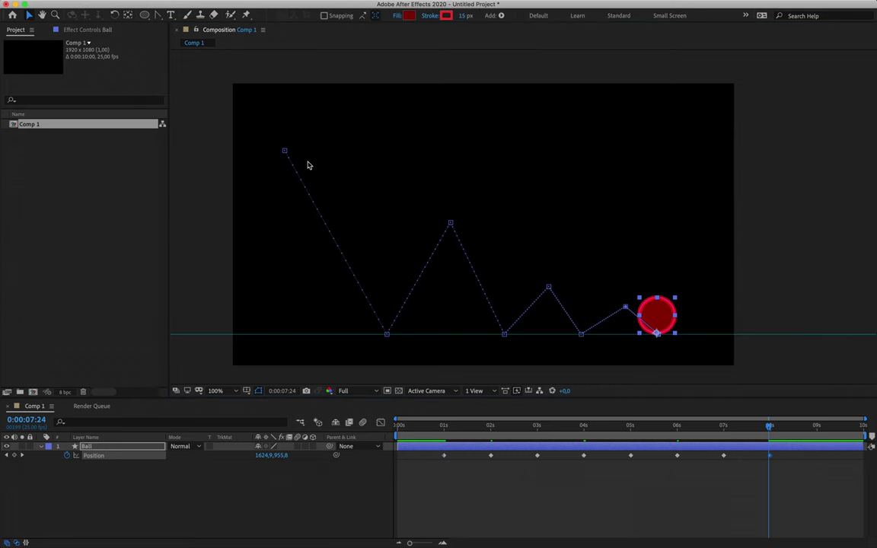
drag(284, 149, 297, 118)
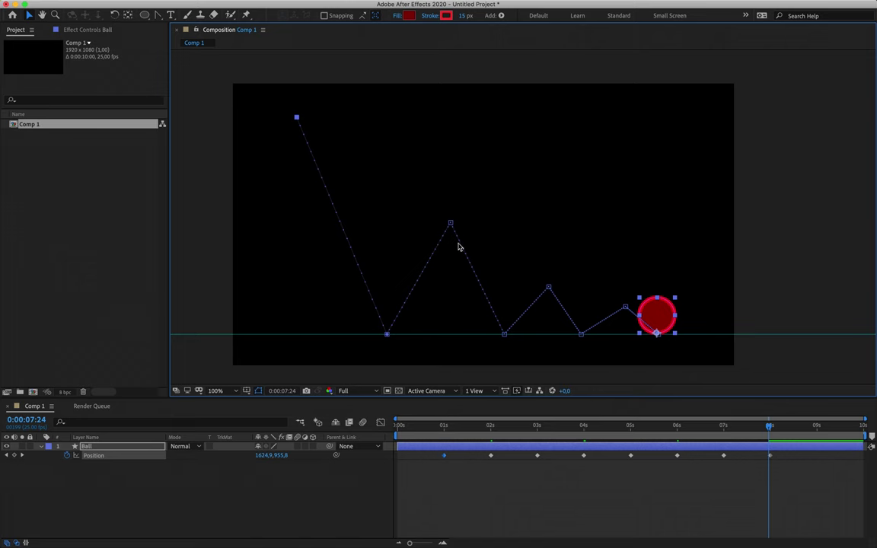
drag(452, 224, 448, 182)
click(548, 286)
drag(548, 285, 546, 244)
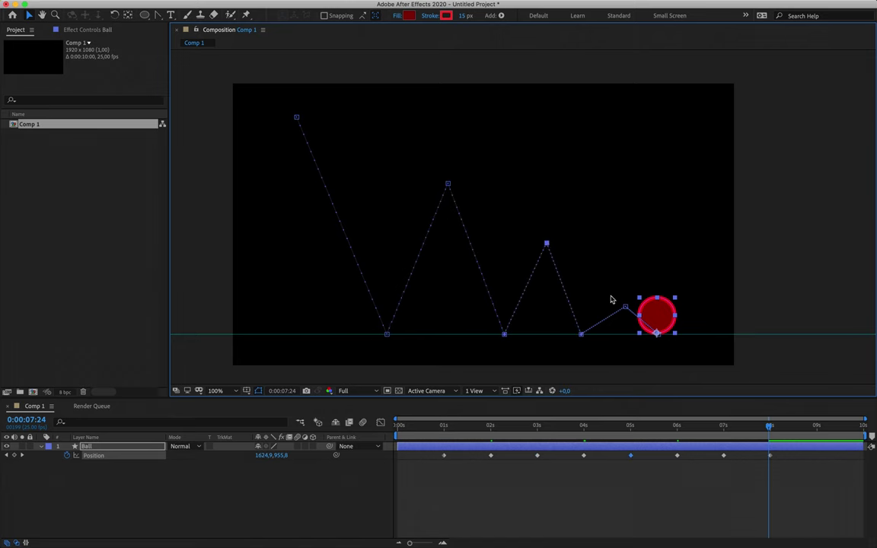
drag(626, 309, 621, 288)
Step: Space the later bounces farther to the right along the guide and slightly lower the first bounce peak
drag(660, 338, 681, 337)
drag(622, 288, 637, 289)
drag(582, 334, 615, 335)
drag(547, 244, 564, 243)
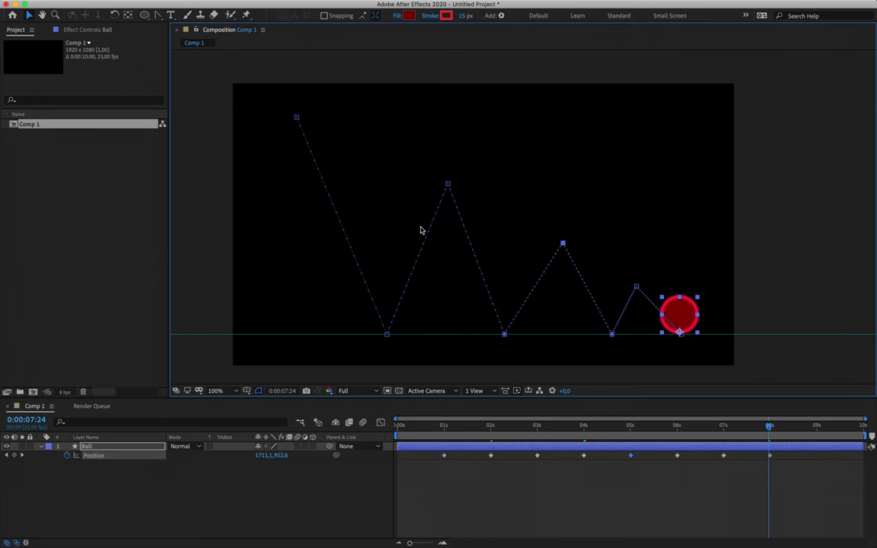
drag(637, 289, 648, 289)
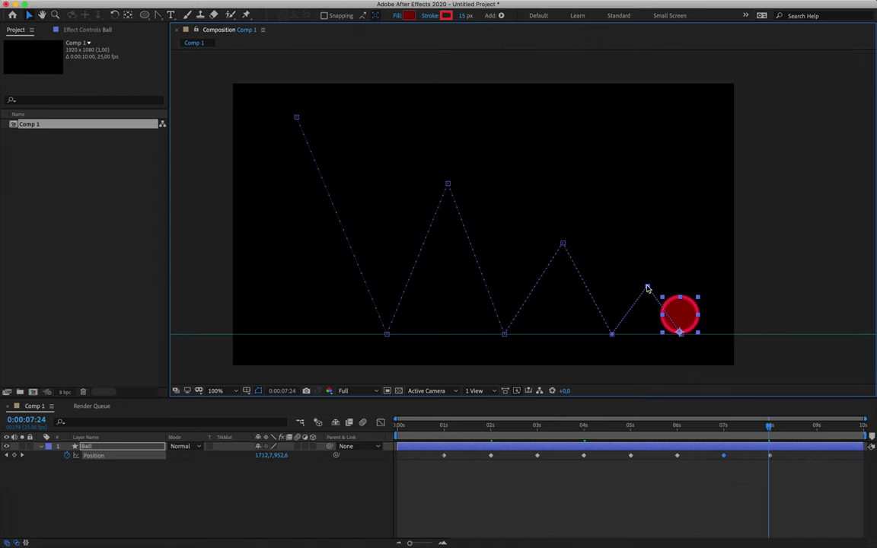
drag(447, 184, 443, 202)
Step: Pull horizontal handles from the starting point and three bounce peaks with the Convert Vertex Tool to form arcs, and preview the animation
drag(447, 436, 578, 455)
click(159, 14)
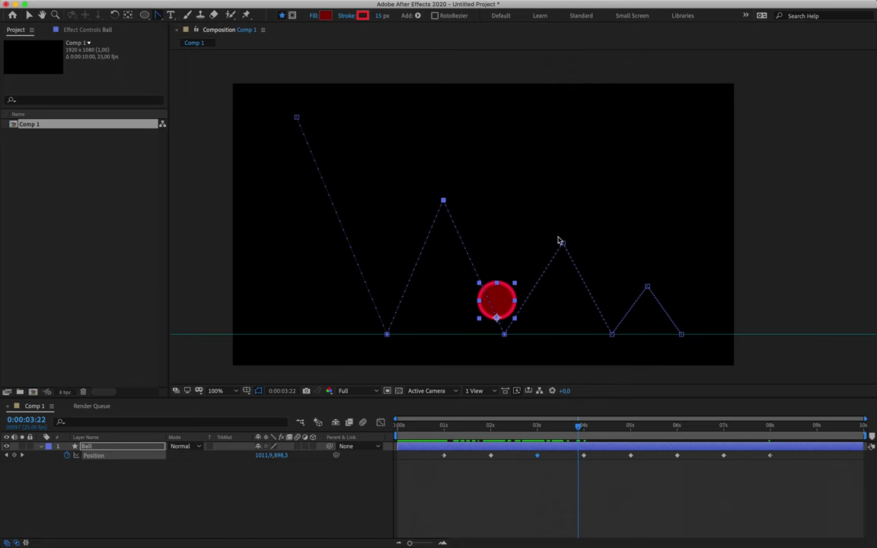
drag(297, 117, 377, 119)
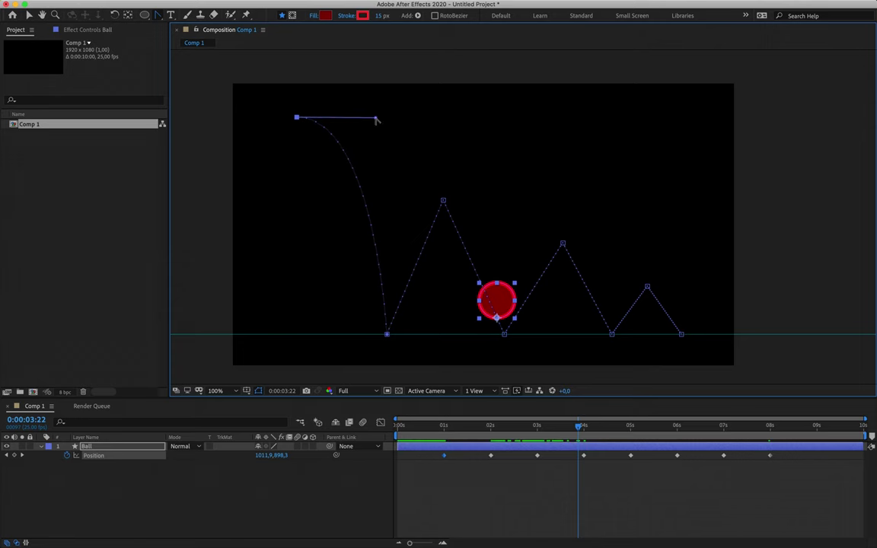
drag(443, 201, 489, 202)
drag(563, 243, 602, 243)
drag(647, 287, 673, 286)
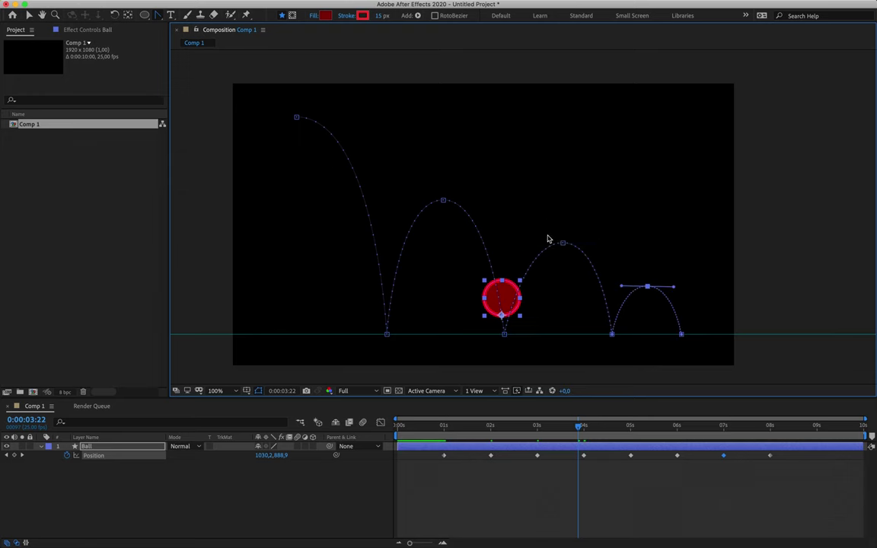
click(443, 426)
key(space)
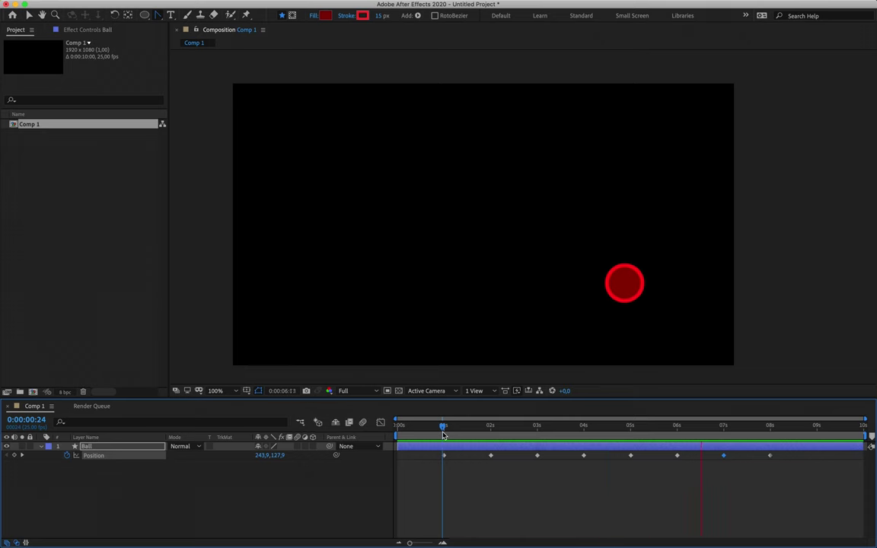
Step: Return to the first position keyframe at 0:00:01:00 and lower the ball's starting point to 243,9, 189,9
key(space)
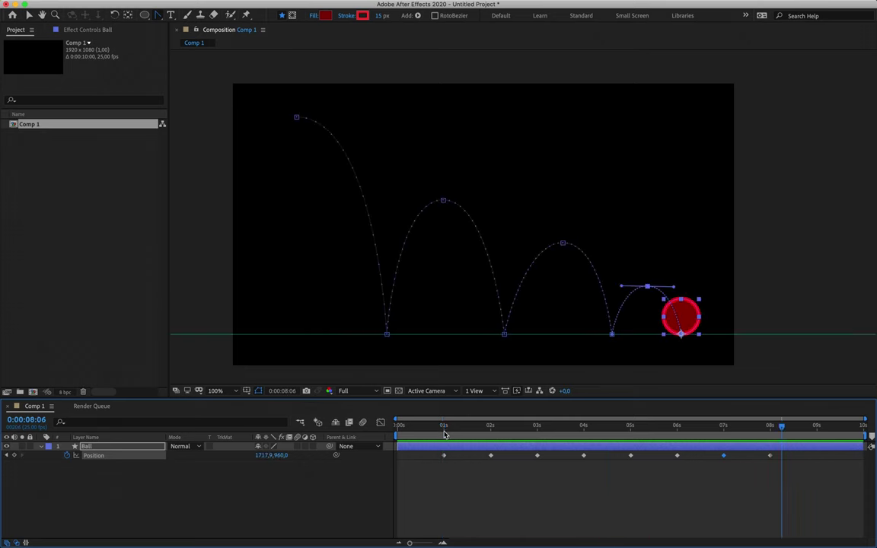
drag(444, 427, 446, 462)
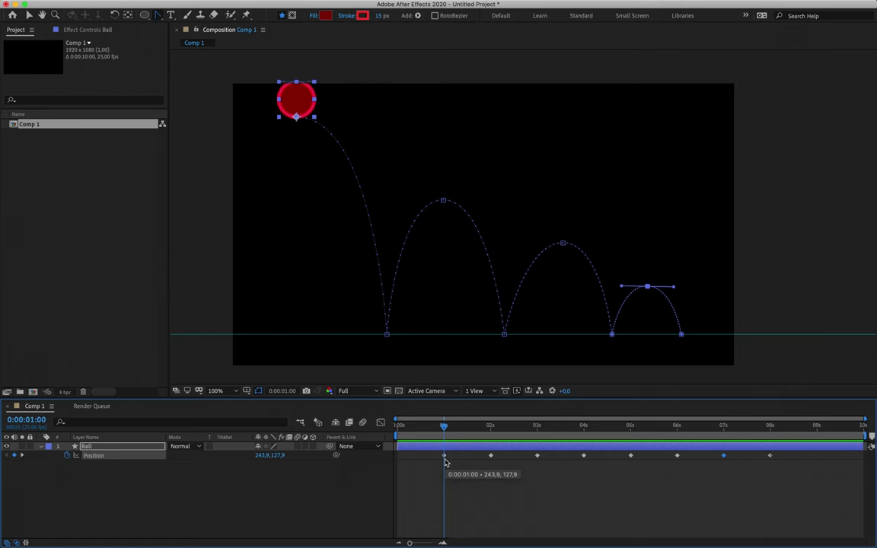
click(444, 455)
key(v)
drag(280, 101, 280, 117)
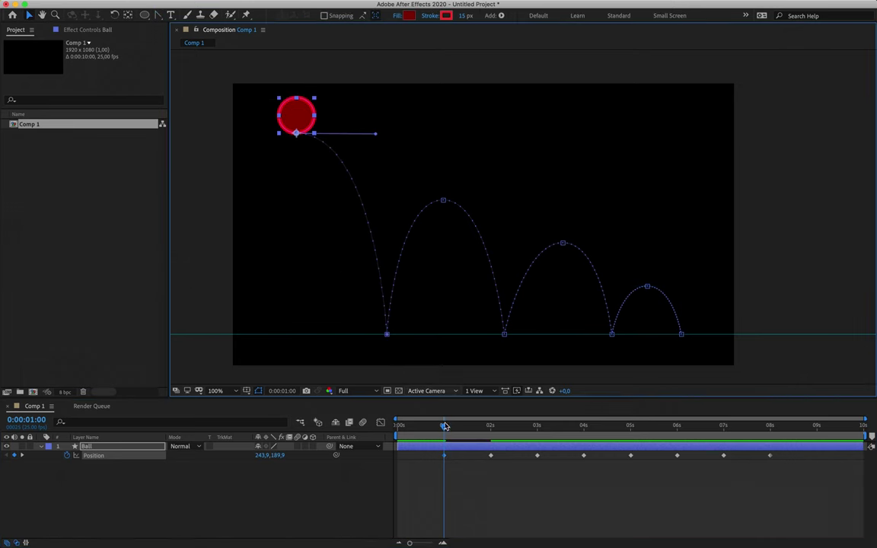
click(423, 481)
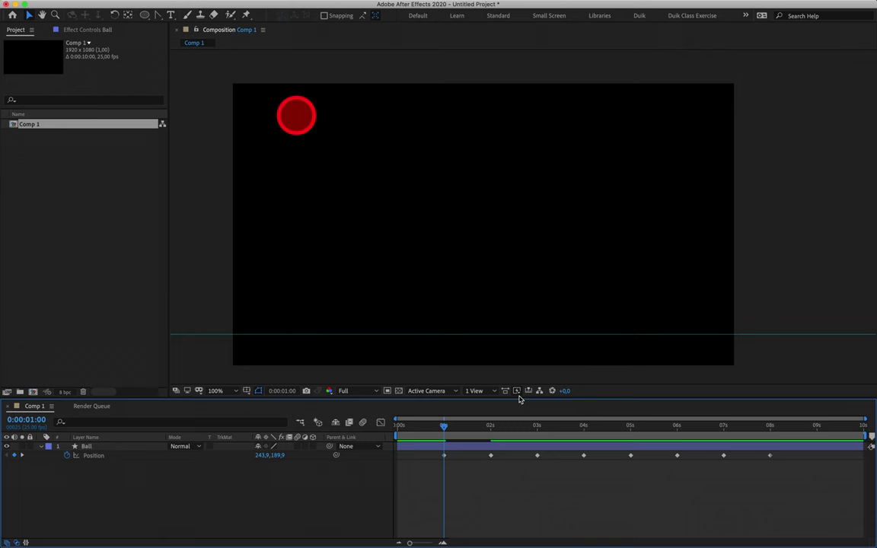
mouse_move(412, 487)
mouse_down()
mouse_move(783, 473)
mouse_move(801, 446)
mouse_up()
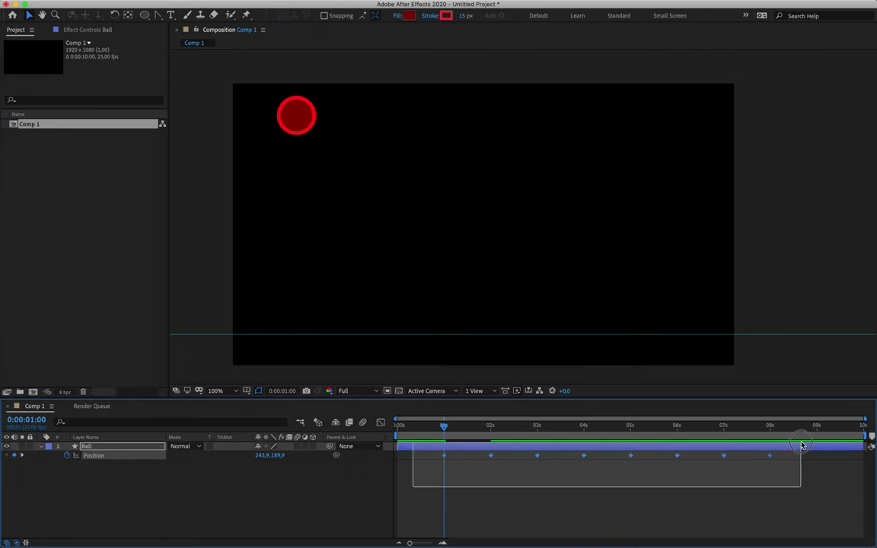
drag(801, 445, 802, 446)
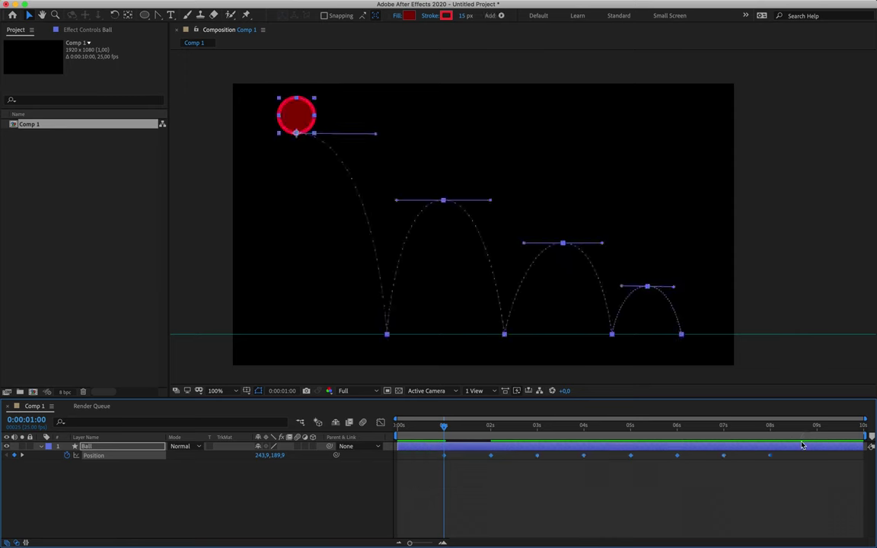
click(510, 478)
drag(413, 482, 623, 487)
click(623, 487)
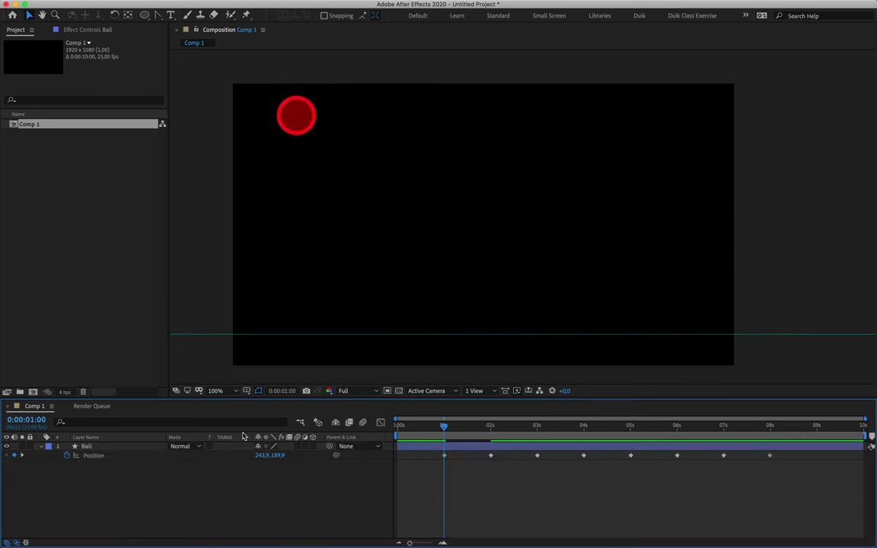
Step: Apply Easy Ease to all of the ball's position keyframes
click(94, 456)
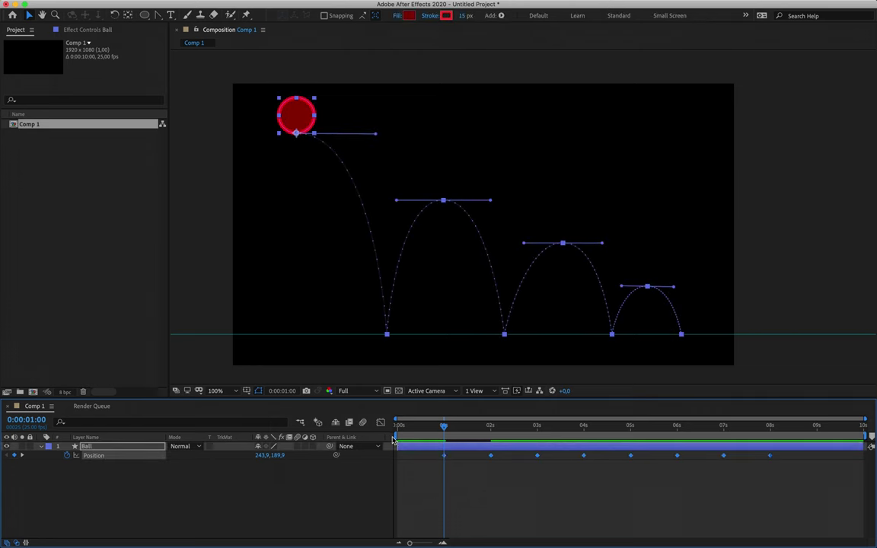
right_click(491, 456)
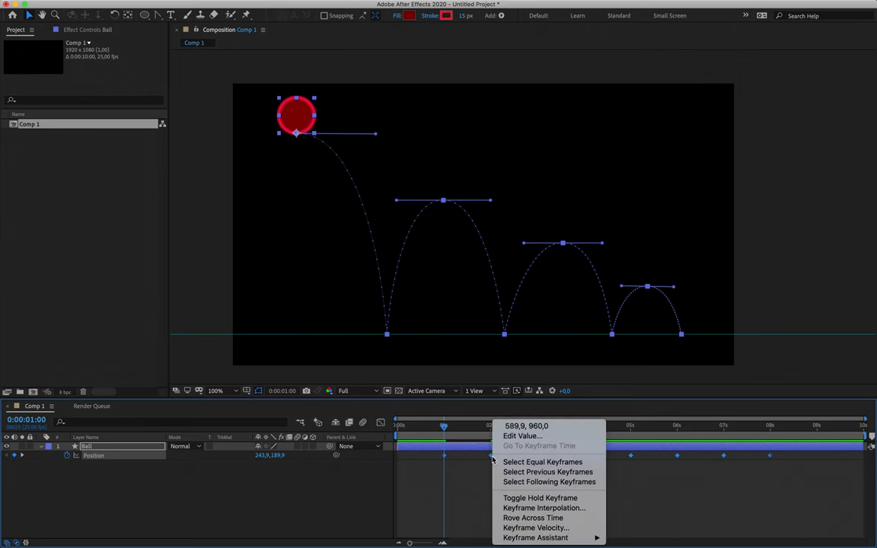
mouse_move(553, 539)
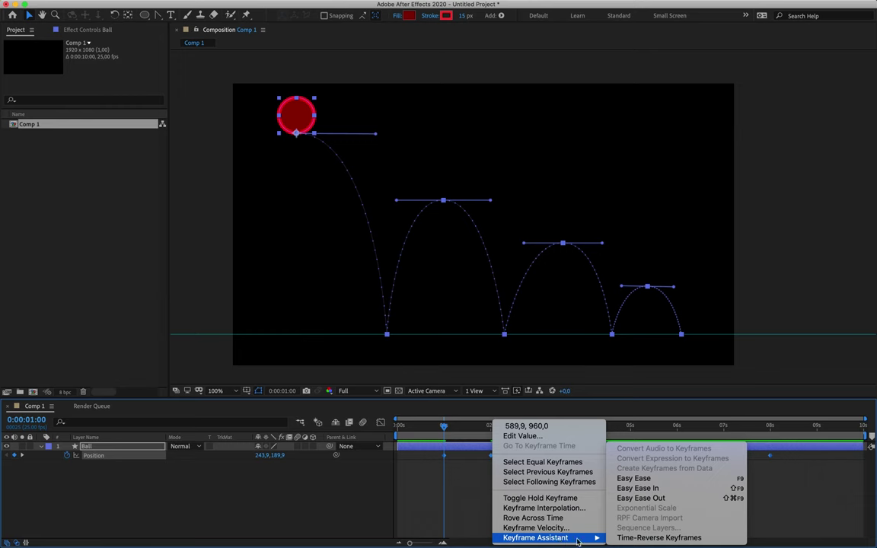
click(633, 478)
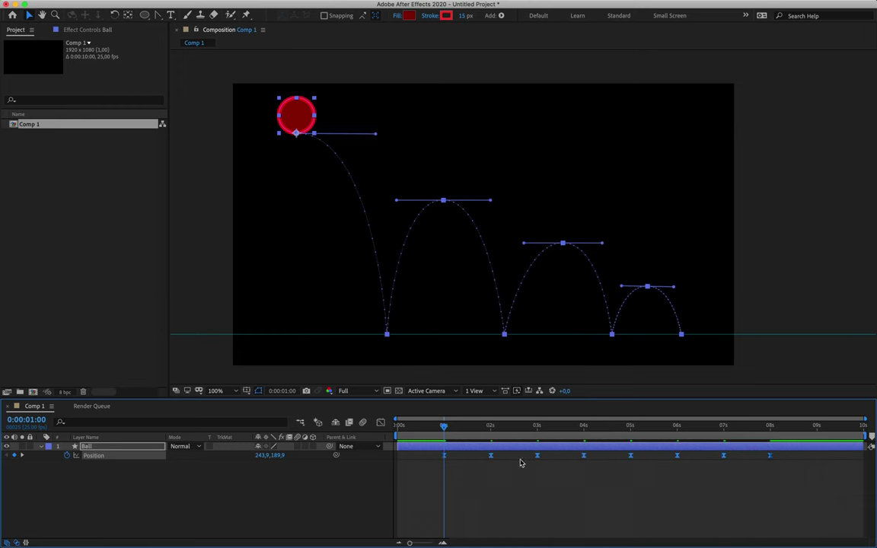
key(super+z)
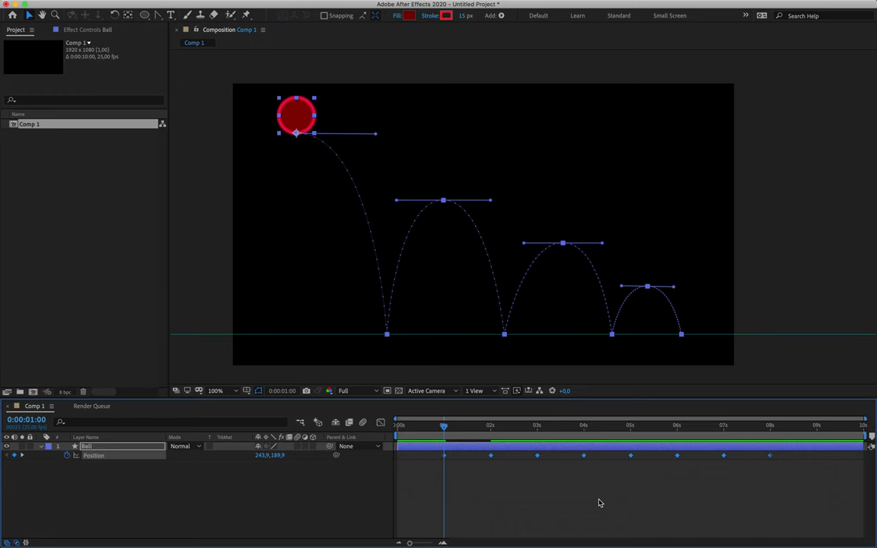
key(F9)
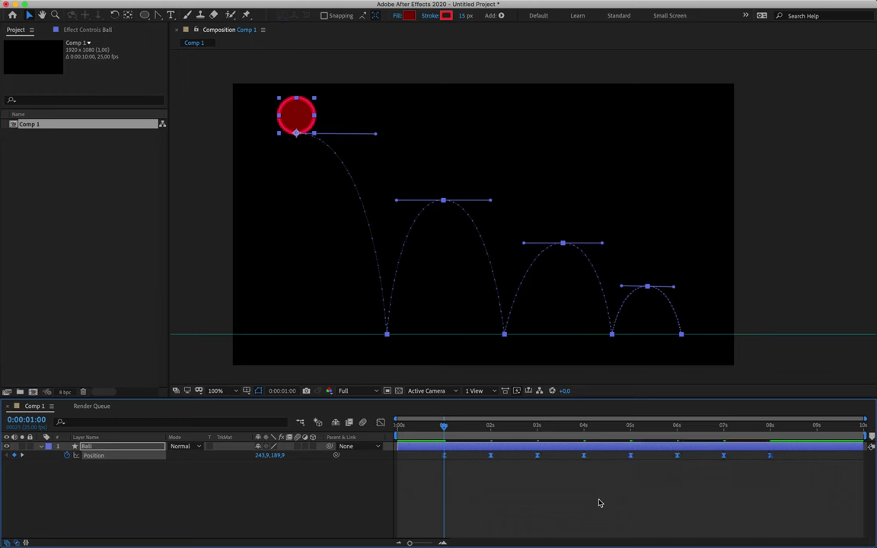
Step: Preview the eased bounce animation and move the current time to the keyframe at 0:00:02:00
click(464, 477)
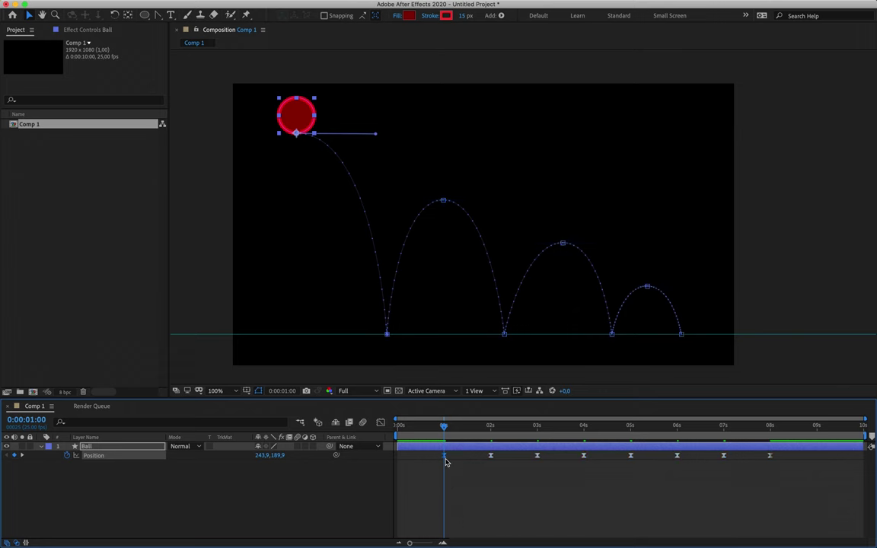
click(491, 457)
click(538, 458)
click(488, 457)
key(space)
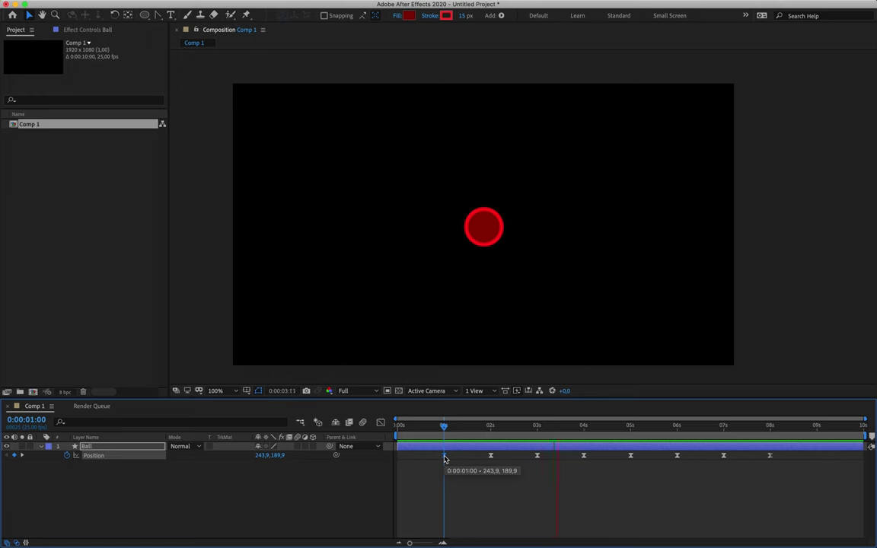
click(445, 456)
drag(455, 428, 492, 461)
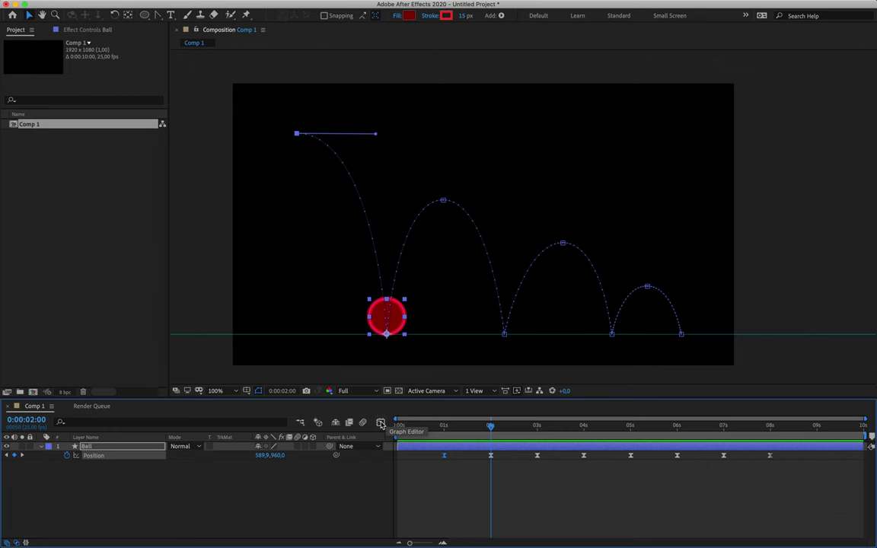
Step: Enlarge the timeline area and show the ball's position curve in the Graph Editor with the first keyframe selected
click(432, 479)
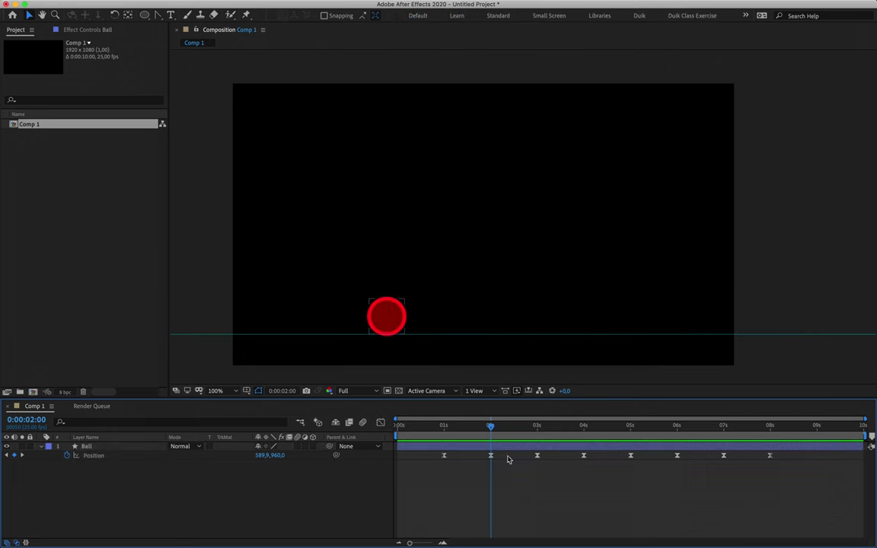
click(480, 449)
click(380, 422)
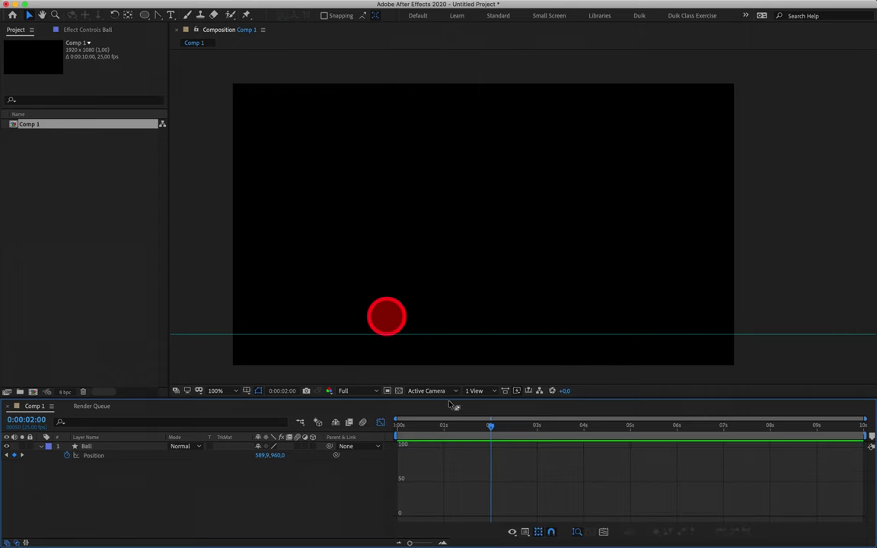
drag(450, 397, 450, 351)
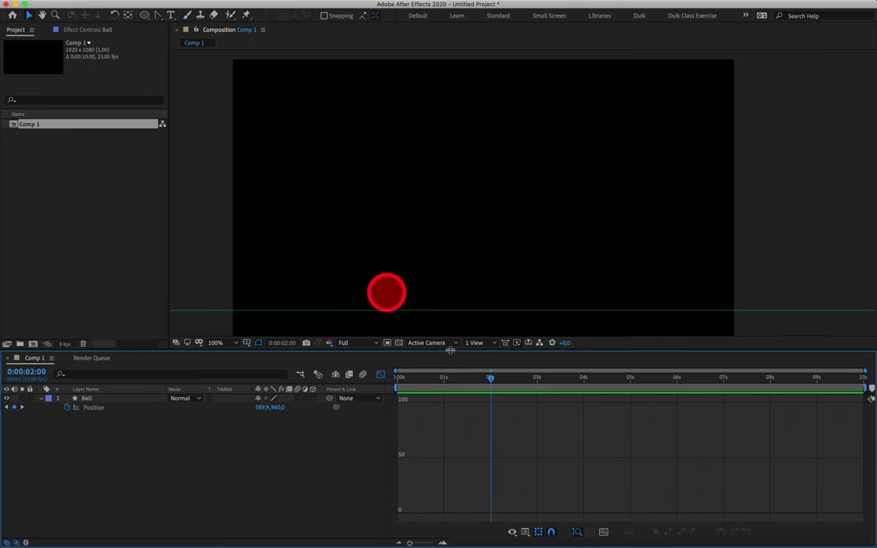
click(380, 374)
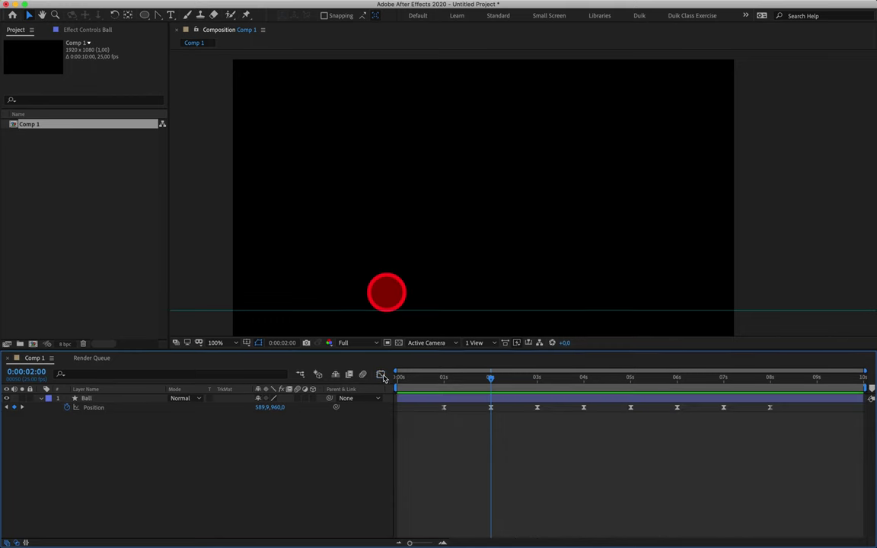
click(445, 408)
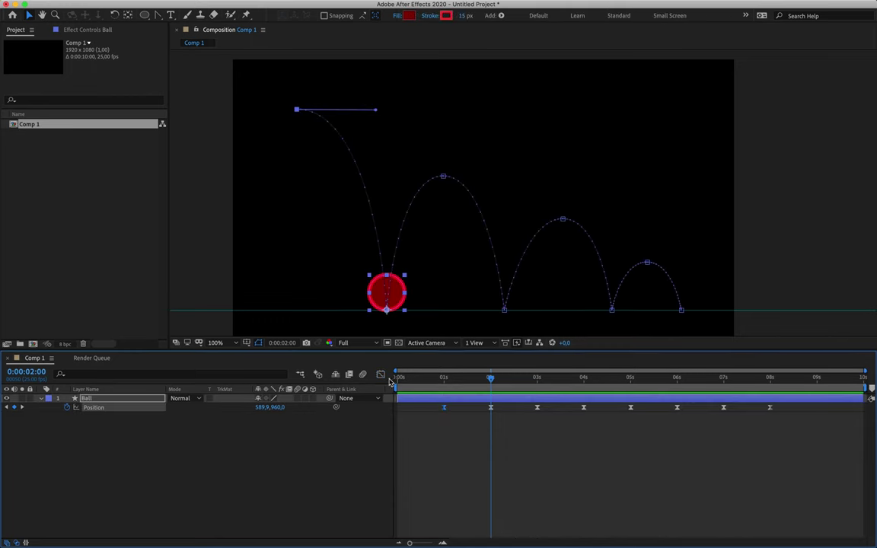
click(380, 374)
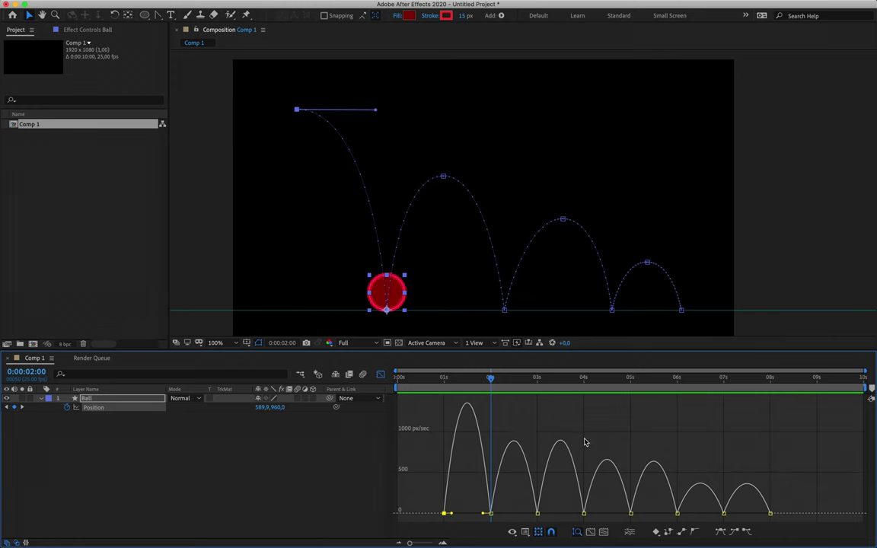
drag(505, 309, 516, 117)
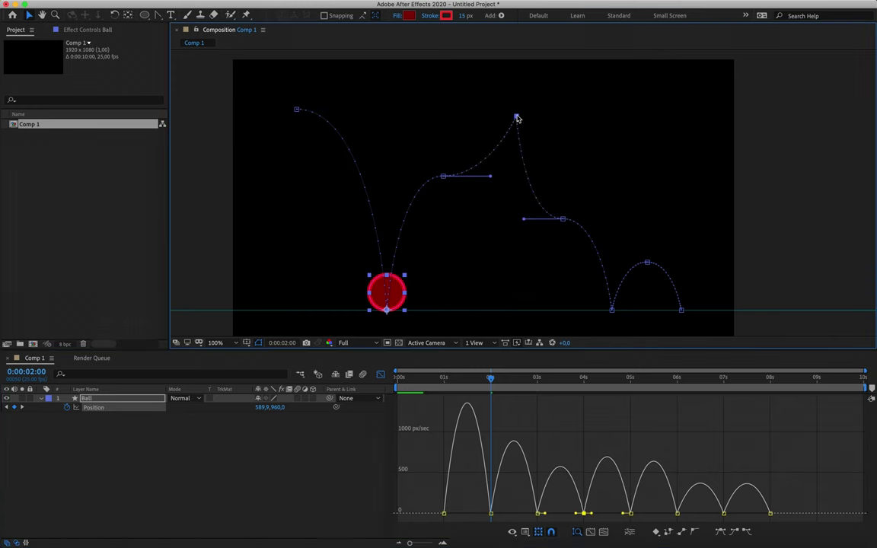
drag(558, 218, 587, 199)
key(super+z)
key(super+z)
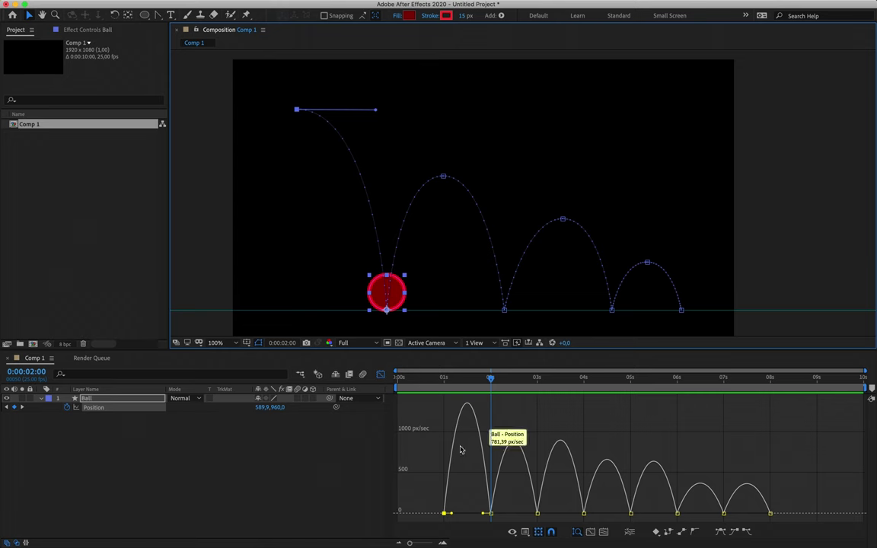
Step: Compare the ball position's value graph with its speed graph in the Graph Editor
right_click(678, 437)
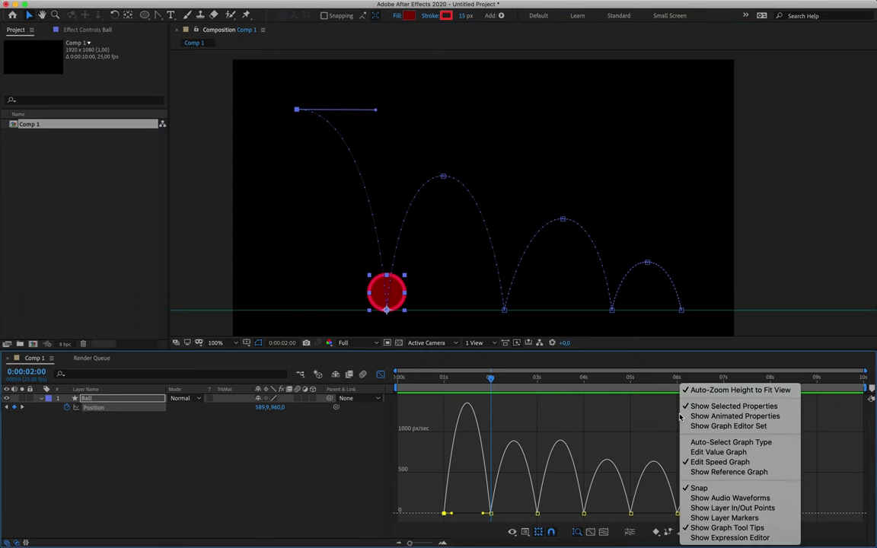
click(712, 453)
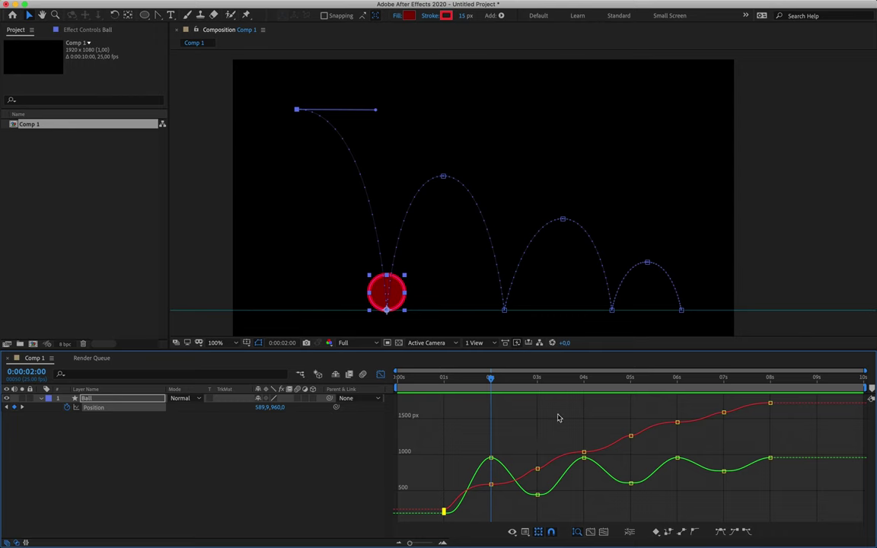
right_click(522, 436)
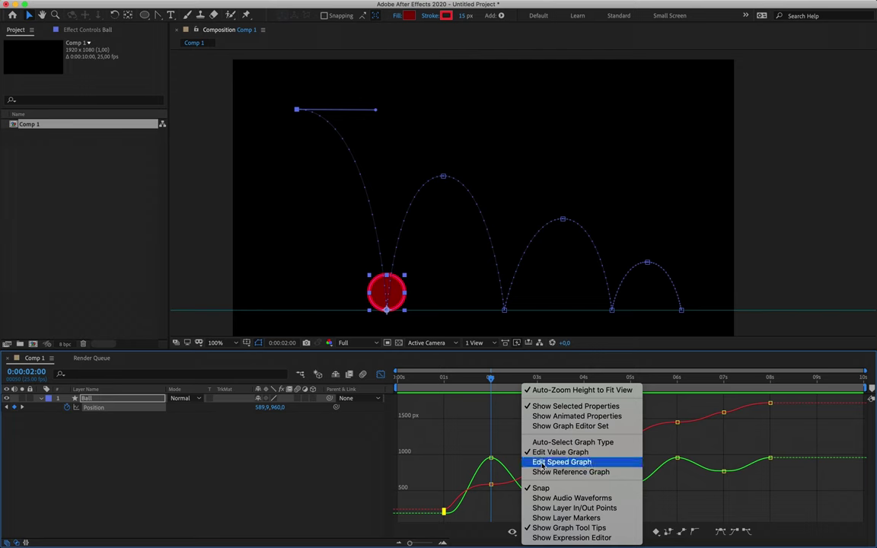
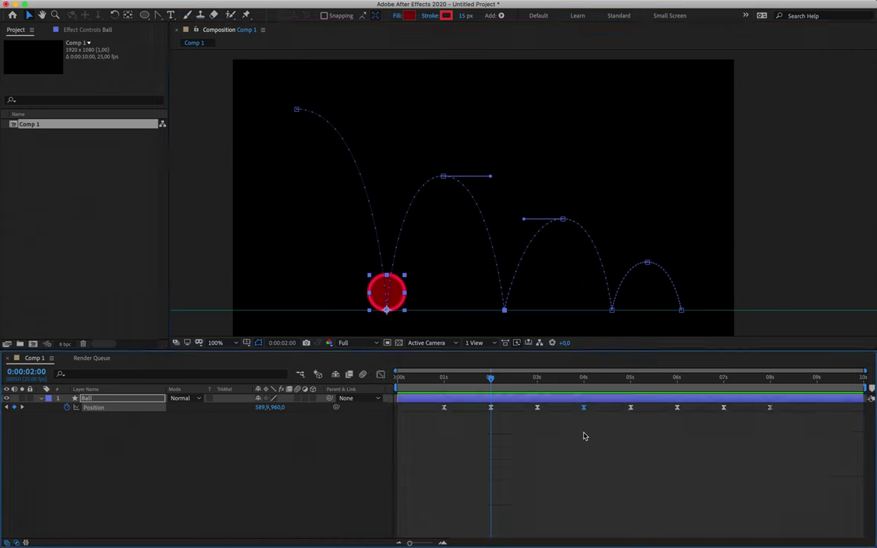
Step: In the speed graph, shorten both handles of the 2-second ground-contact keyframe until they almost meet the keyframe
click(380, 374)
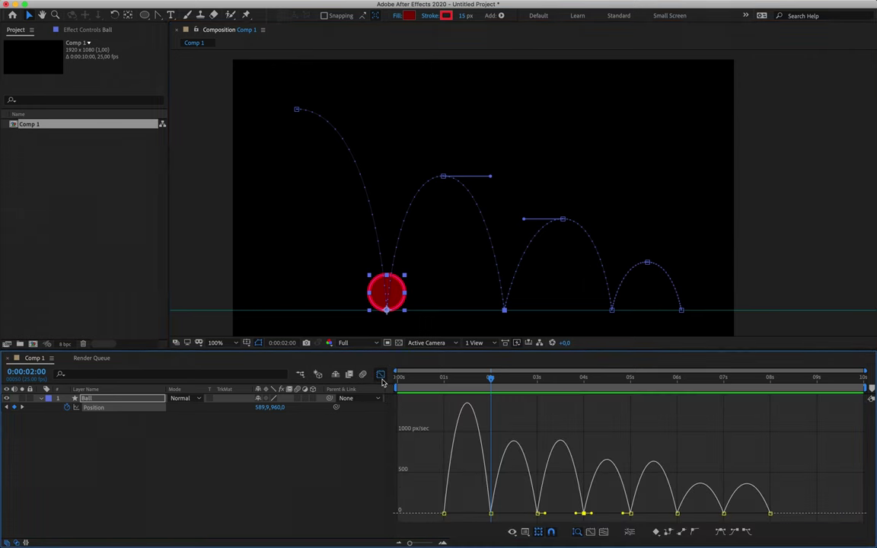
click(493, 510)
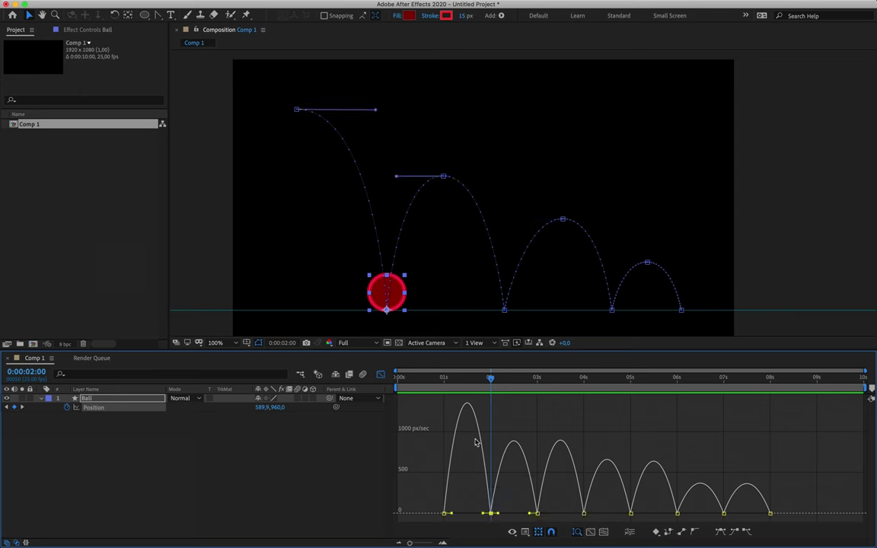
mouse_move(491, 515)
mouse_move(483, 516)
mouse_down()
mouse_move(475, 518)
mouse_move(499, 516)
mouse_up()
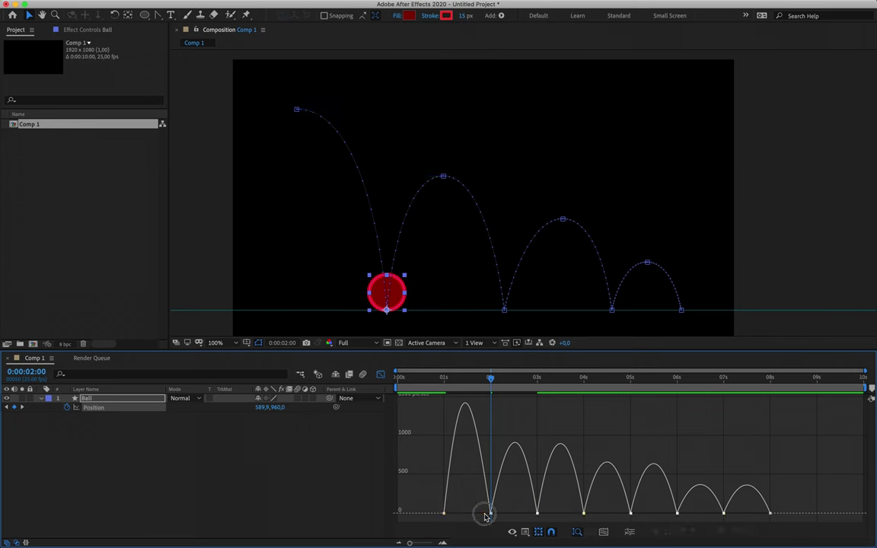
mouse_move(481, 515)
mouse_down()
mouse_move(500, 516)
mouse_move(491, 515)
mouse_up()
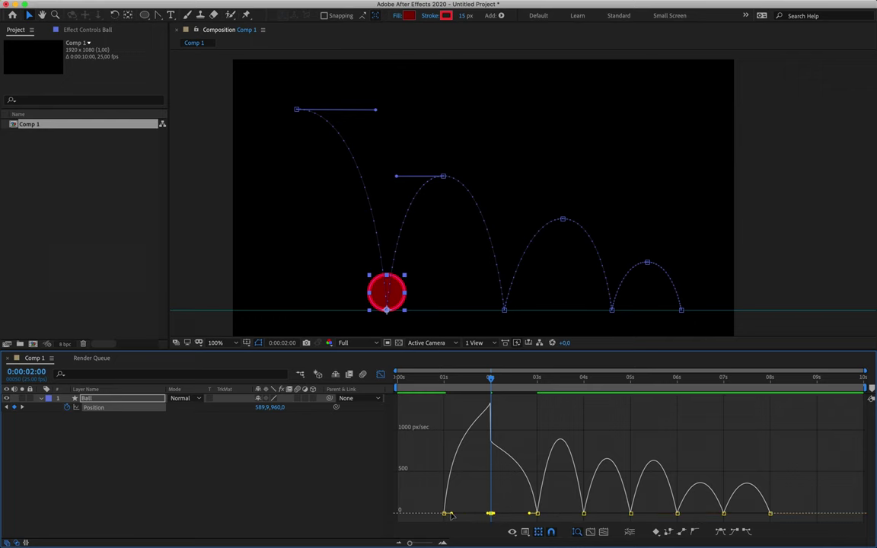
Step: Extend the speed handles of the 1- and 3-second keyframes about halfway toward the 2-second keyframe, and preview from the start of the fall
drag(453, 514, 491, 516)
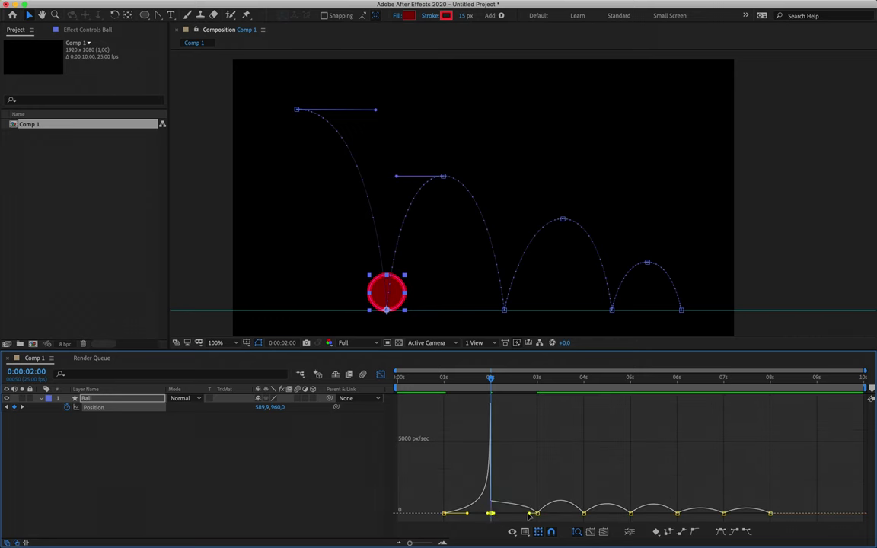
drag(530, 516, 513, 515)
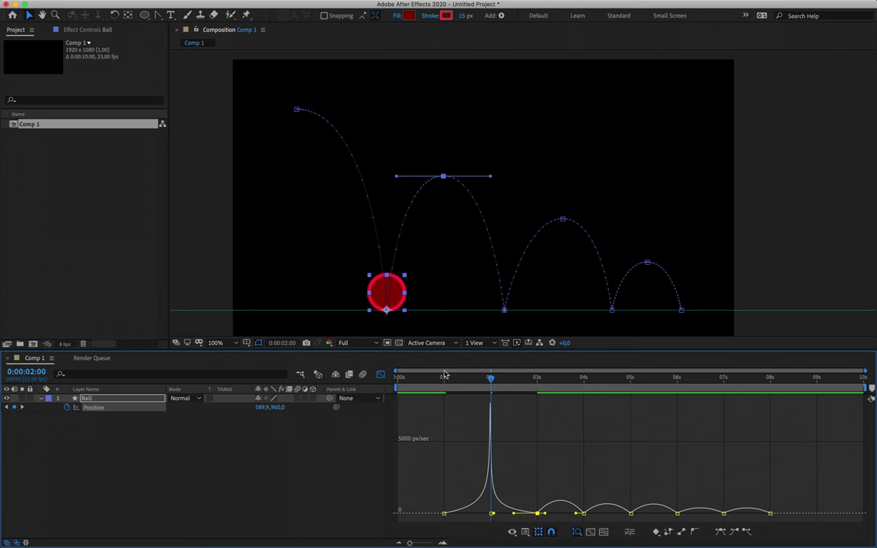
drag(443, 381, 444, 435)
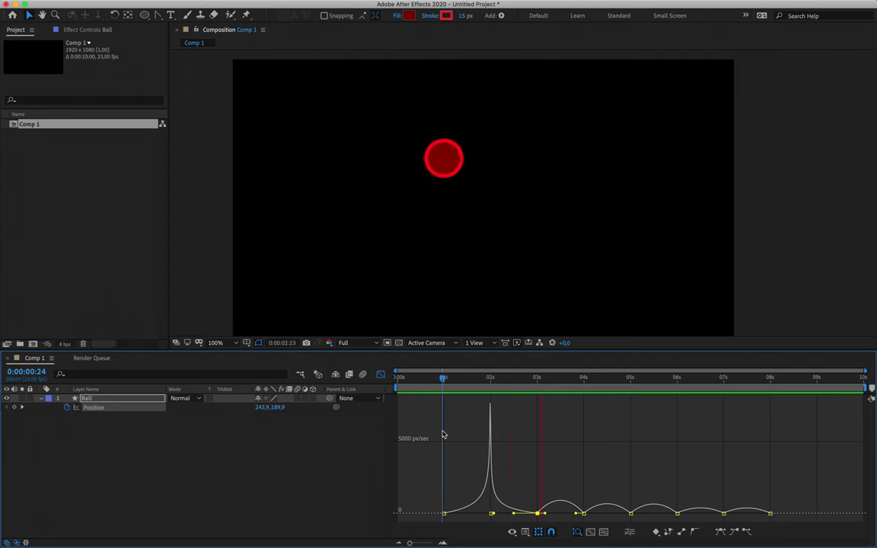
Step: Turn the 4-second ground contact into a speed peak by shortening its handles and extending the 3- and 5-second handles about halfway toward it
drag(442, 388, 585, 411)
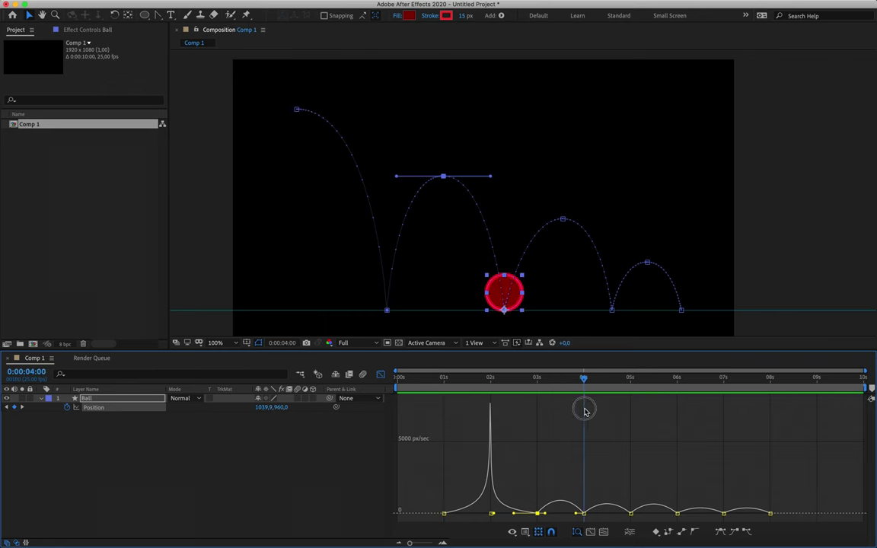
click(583, 512)
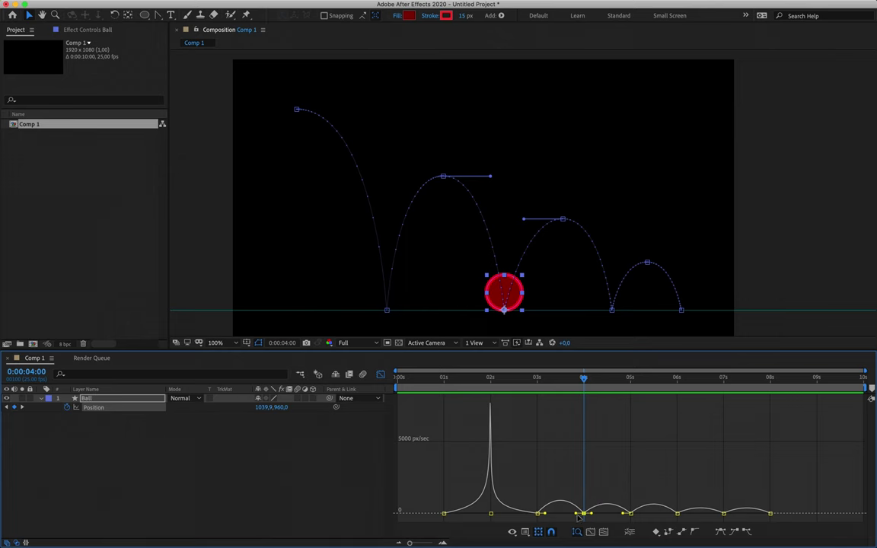
mouse_move(576, 515)
mouse_down()
mouse_move(593, 518)
mouse_move(584, 508)
mouse_move(560, 514)
mouse_up()
drag(623, 516, 576, 518)
Step: Create a speed peak at the 6-second ground contact by shortening its handles and extending the 5- and 7-second handles about halfway toward it
drag(584, 380, 679, 406)
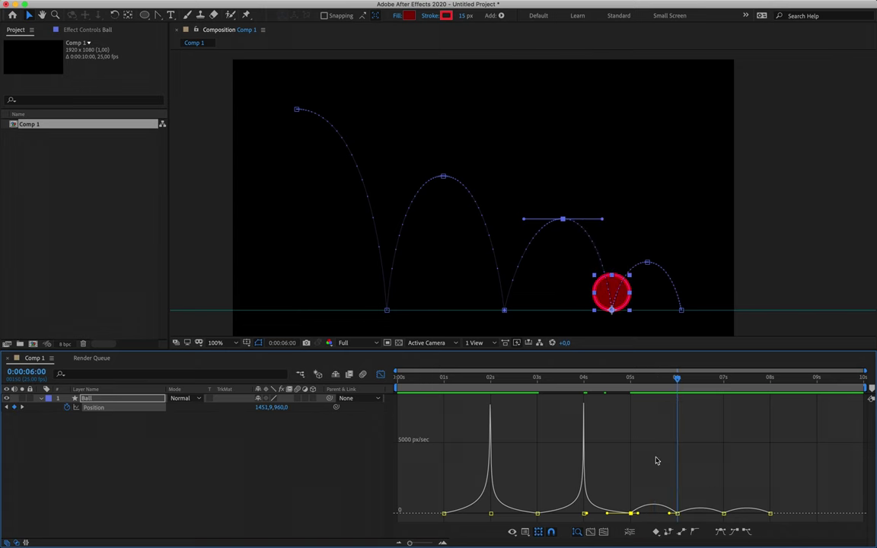
mouse_move(670, 514)
mouse_down()
mouse_move(673, 506)
mouse_move(670, 517)
mouse_up()
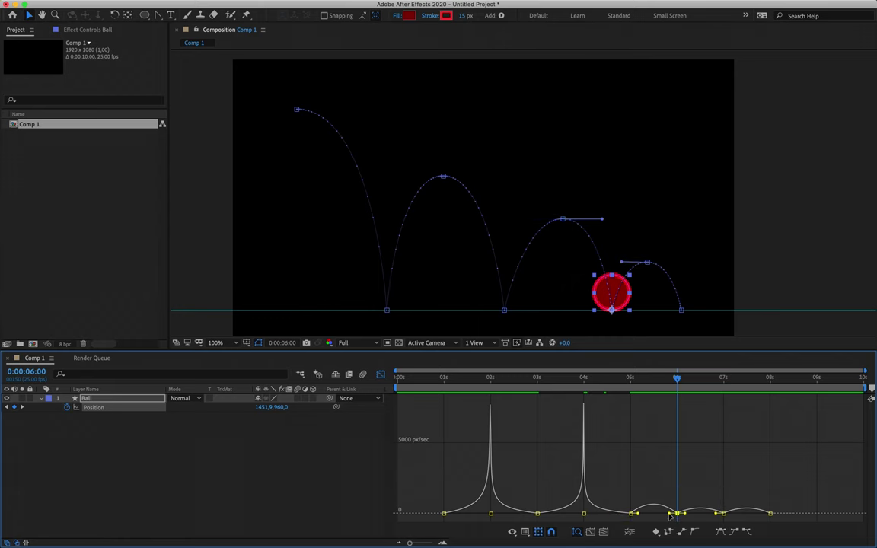
click(442, 543)
click(442, 543)
click(400, 544)
click(400, 543)
click(400, 543)
click(444, 543)
click(444, 543)
click(443, 543)
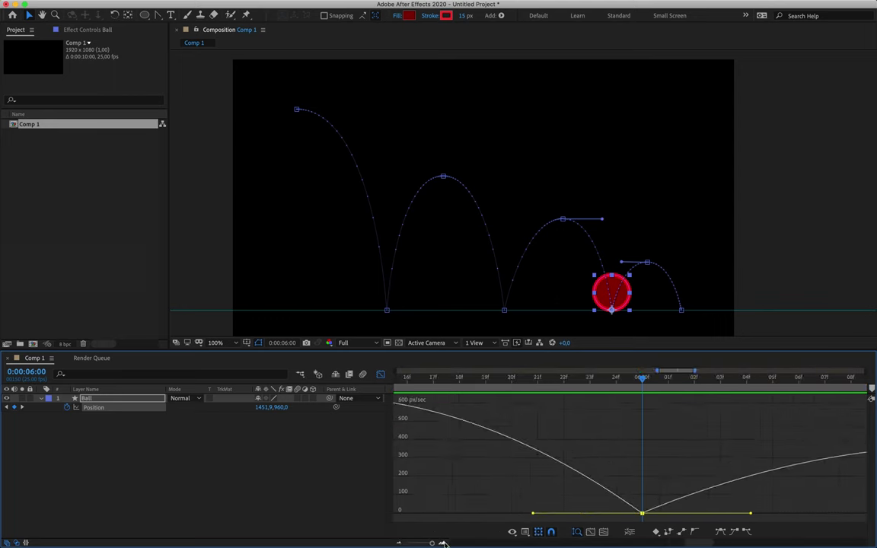
click(400, 544)
click(399, 544)
click(399, 544)
click(400, 543)
mouse_move(424, 542)
mouse_down()
mouse_move(412, 542)
mouse_move(422, 542)
mouse_up()
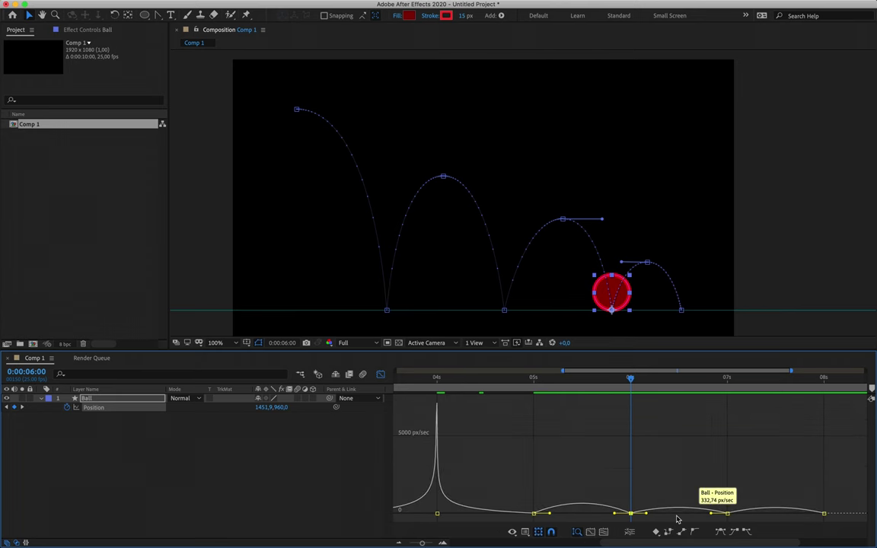
drag(615, 514, 630, 514)
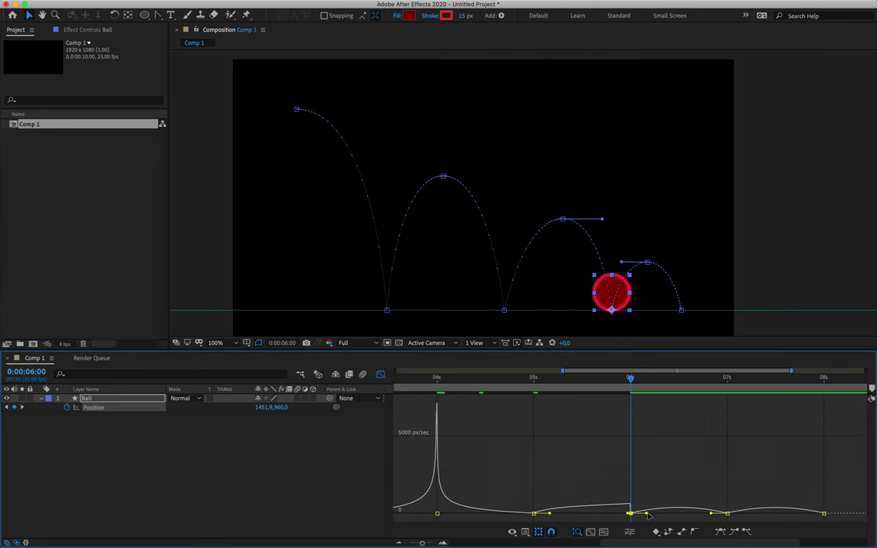
drag(550, 515, 622, 518)
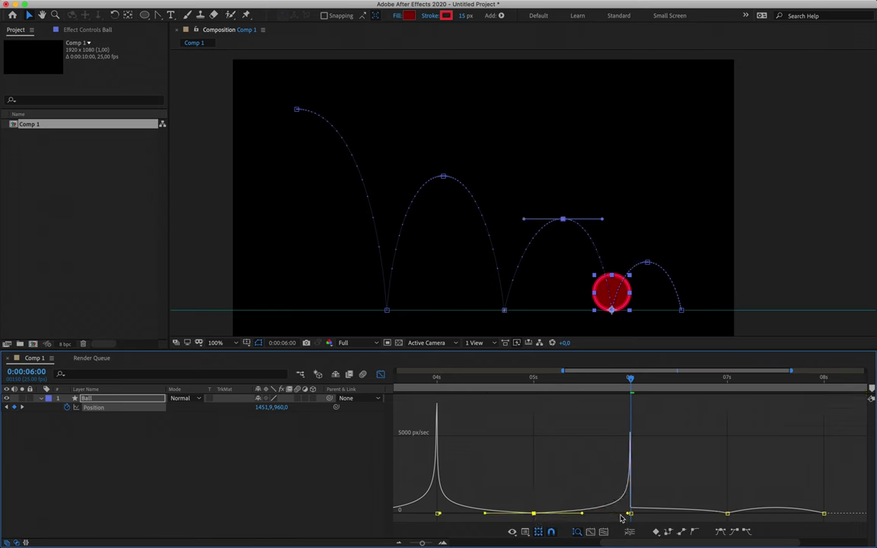
drag(709, 515, 677, 514)
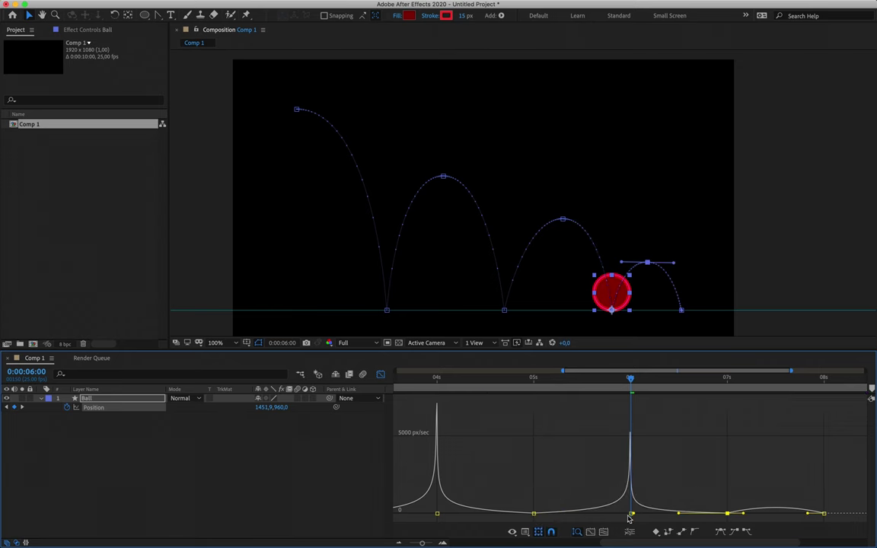
Step: Shorten the incoming speed handle of the final 8-second keyframe slightly and extend the 7-second keyframe's outgoing handle toward it
drag(694, 389, 827, 397)
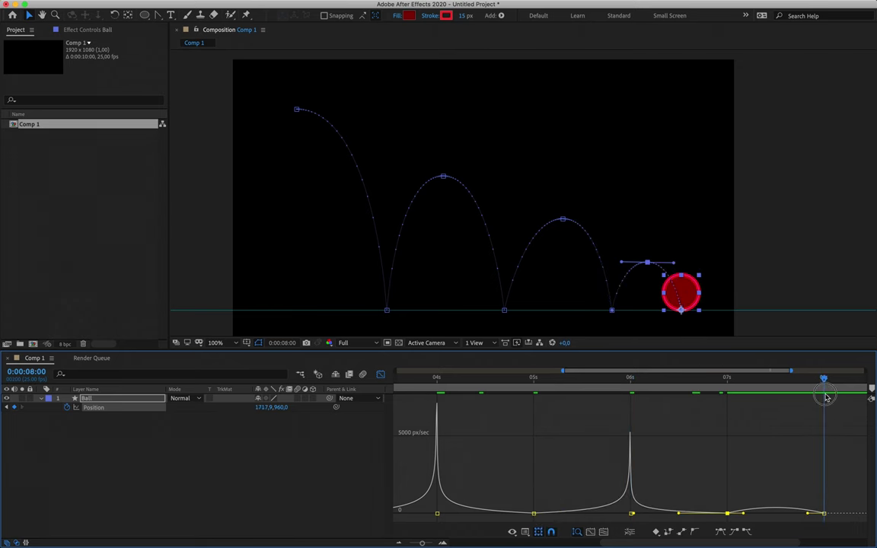
click(806, 494)
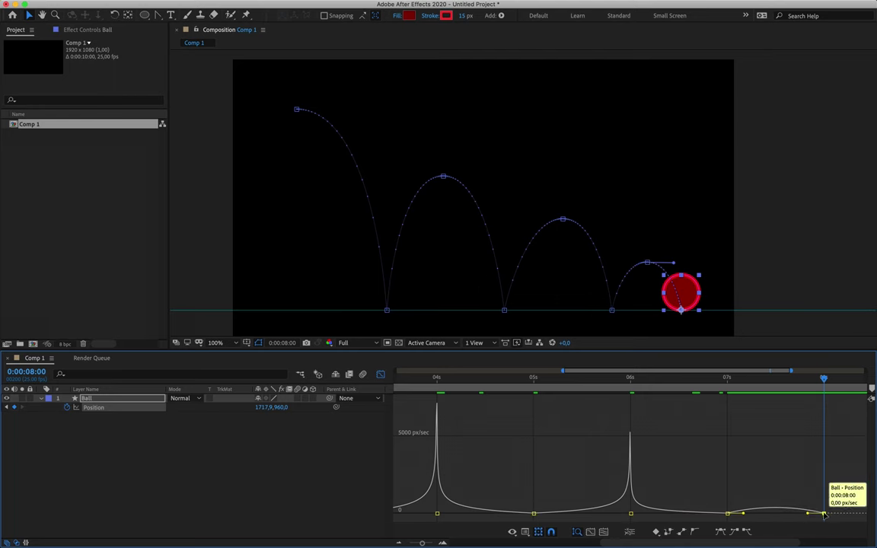
click(826, 515)
drag(829, 517, 813, 514)
drag(744, 517, 767, 517)
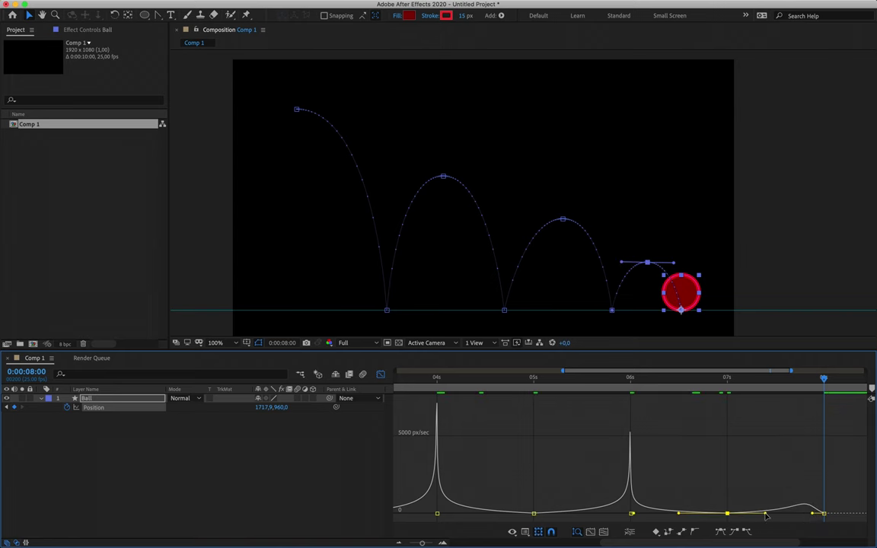
Step: Preview the last bounce, and play the whole animation from the start of the fall with the full speed graph in view
click(724, 378)
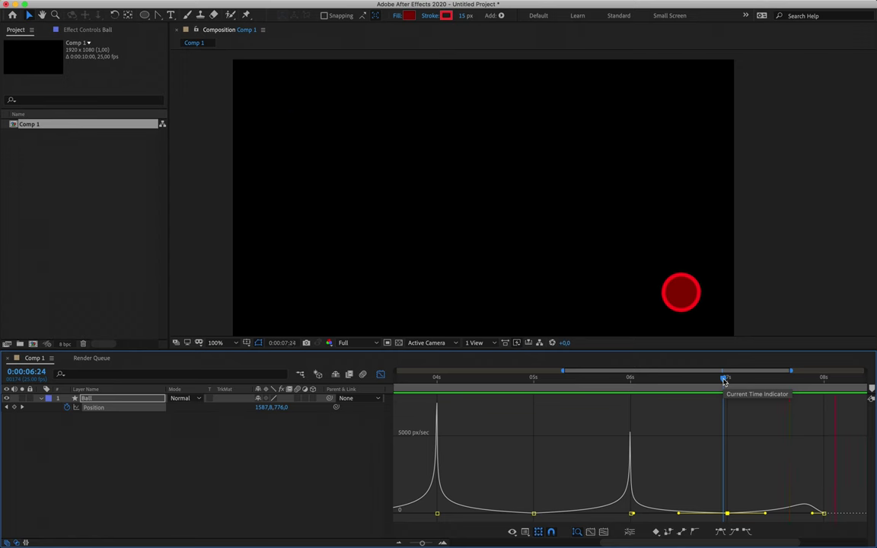
drag(724, 381, 741, 419)
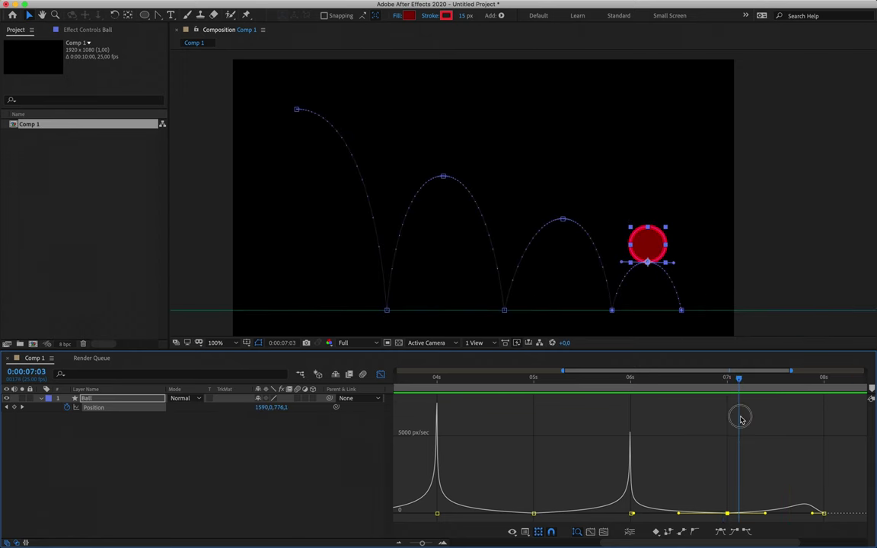
click(403, 543)
click(446, 381)
drag(450, 383, 539, 399)
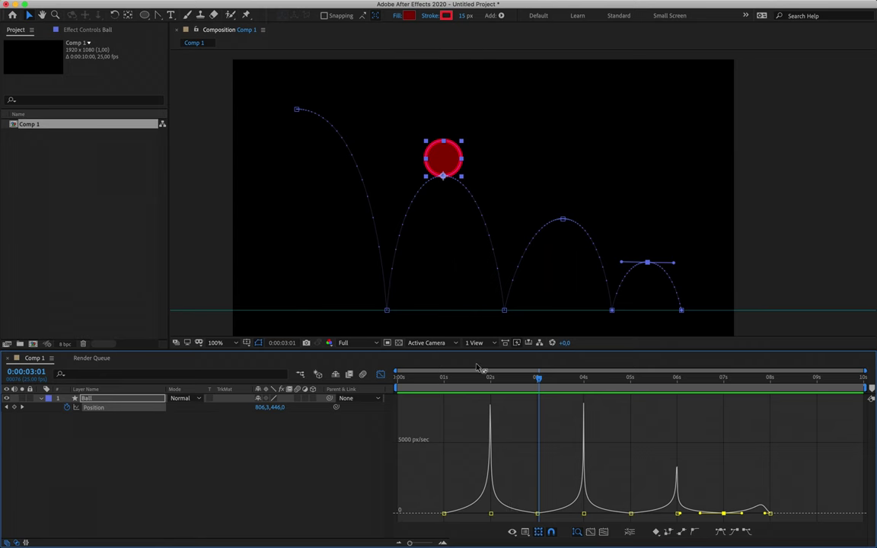
drag(485, 381, 444, 381)
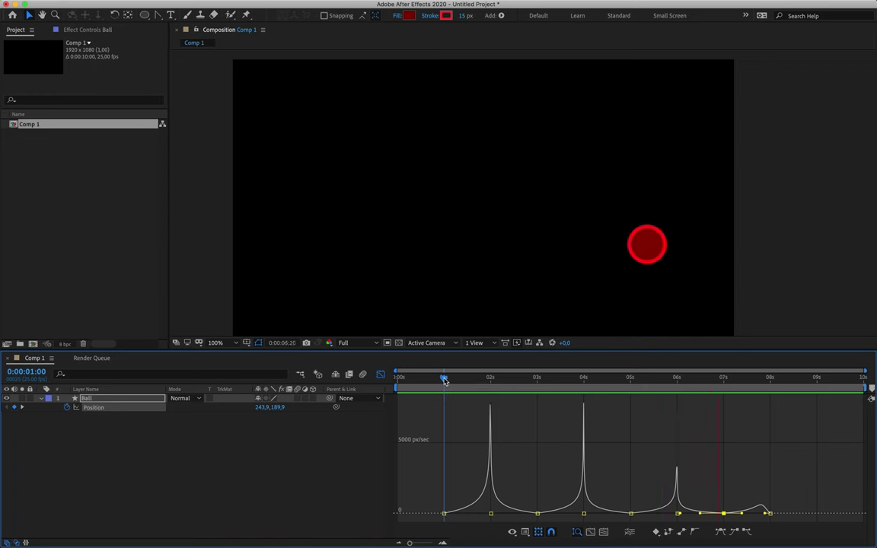
drag(445, 381, 446, 419)
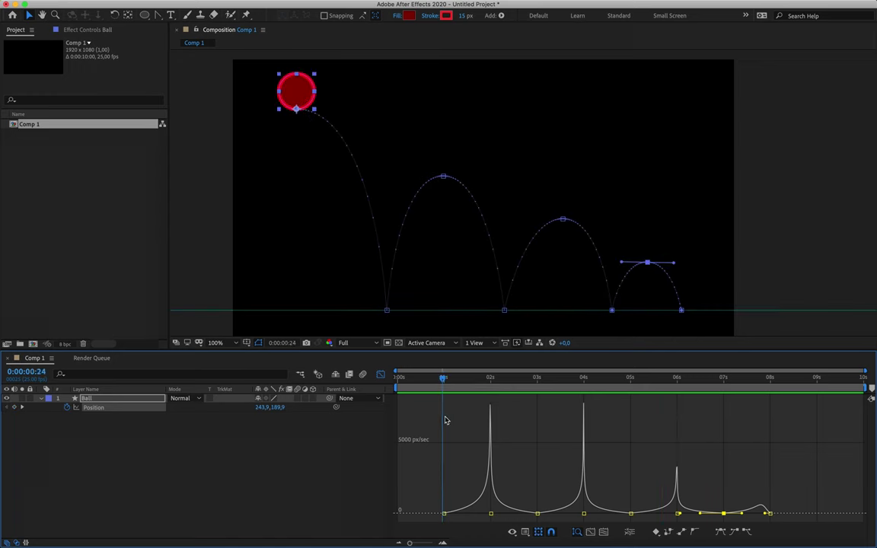
key(space)
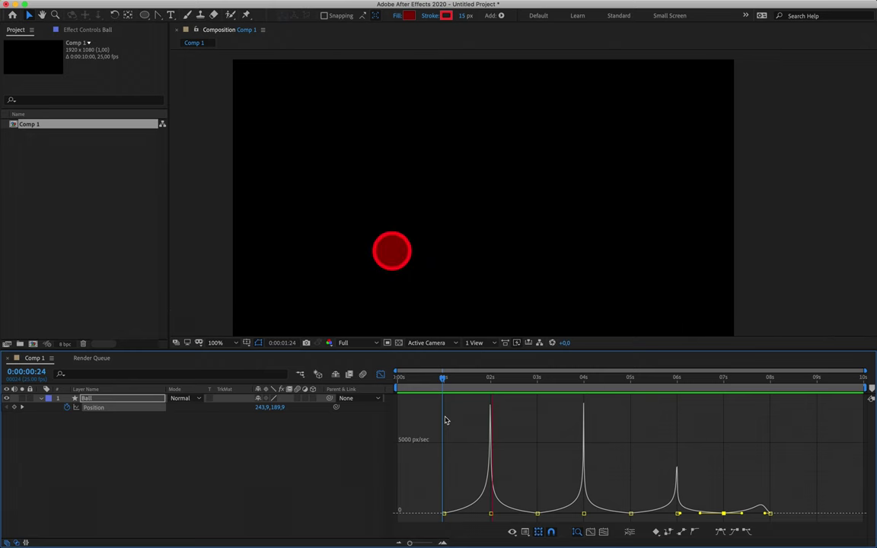
key(space)
Step: Raise the outgoing and incoming speed of the 3-second keyframe at the top of the first bounce to about 155 px/sec
mouse_move(546, 383)
mouse_down()
mouse_move(603, 381)
mouse_move(537, 386)
mouse_up()
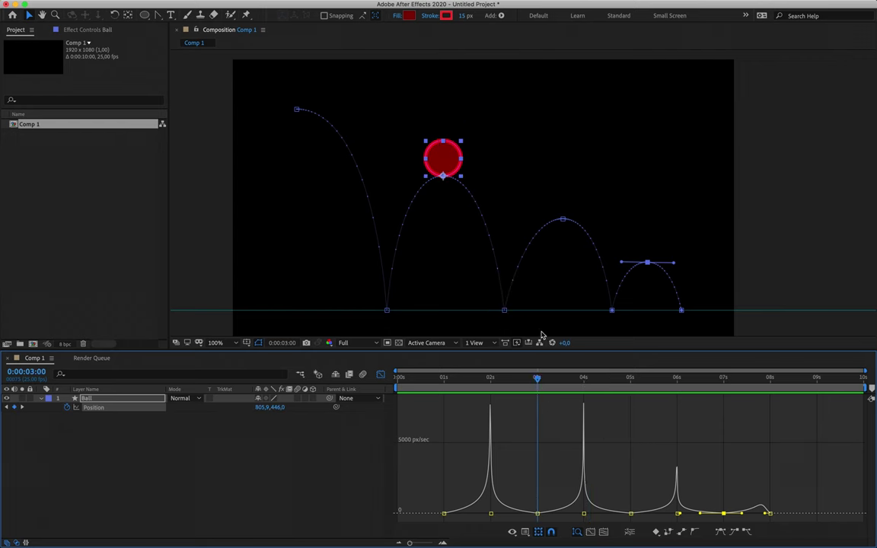
click(537, 513)
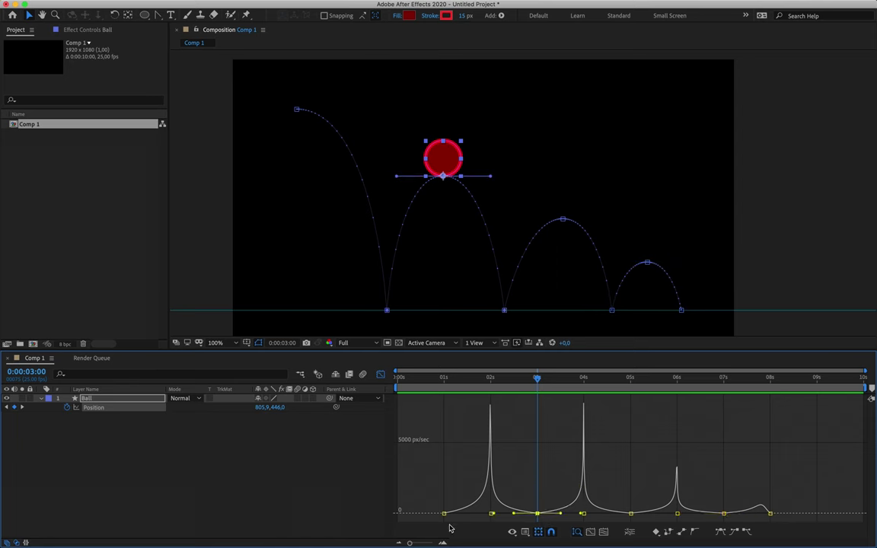
click(444, 543)
click(444, 543)
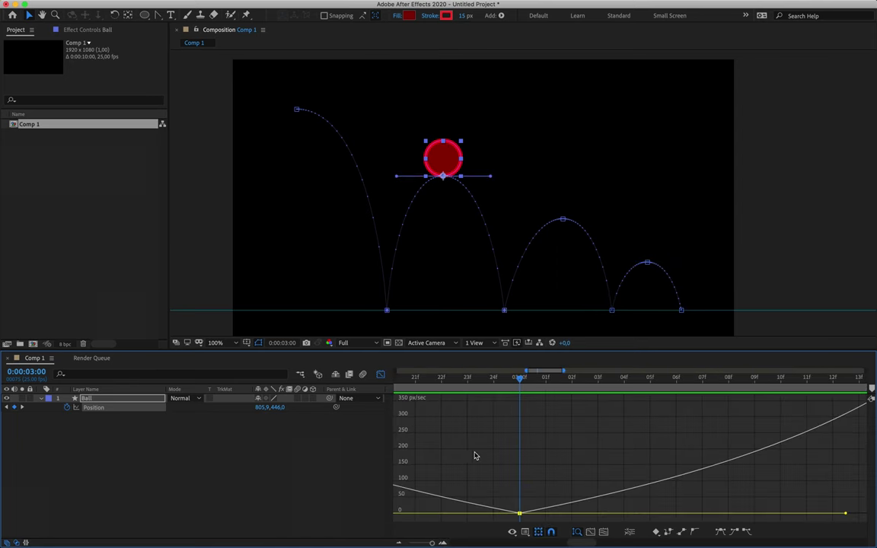
scroll(474, 455, left, 3)
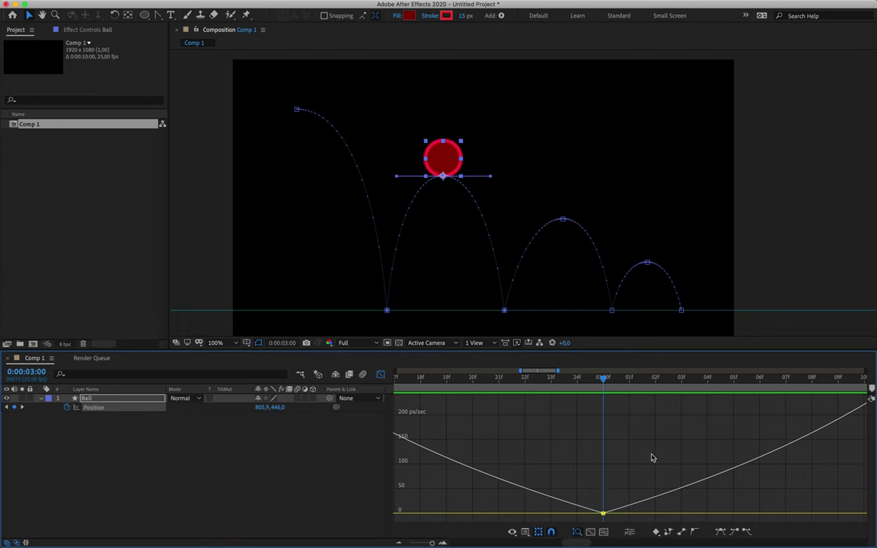
drag(603, 512, 603, 459)
drag(603, 512, 603, 462)
Step: Raise the outgoing and incoming speed of the 5-second keyframe at the top of the second bounce to about 99 px/sec
scroll(603, 463, right, 3)
scroll(603, 464, right, 5)
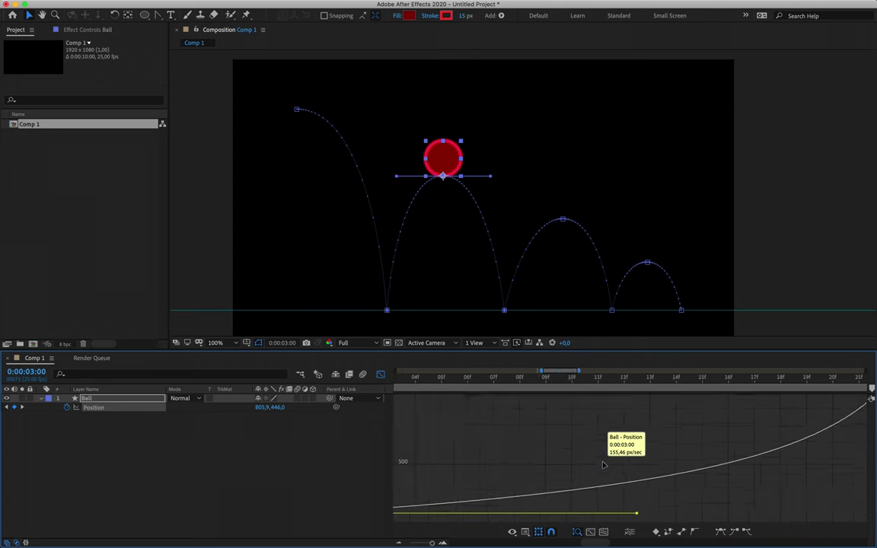
scroll(801, 441, right, 4)
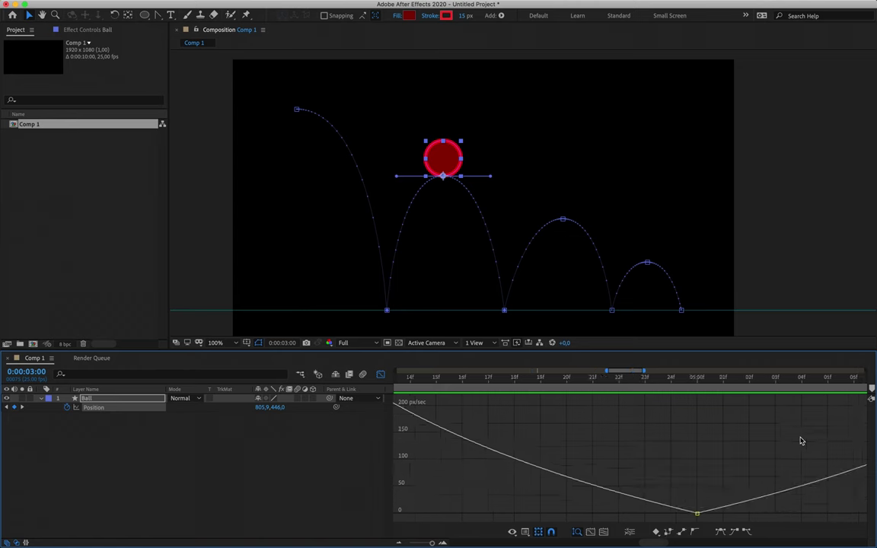
click(697, 383)
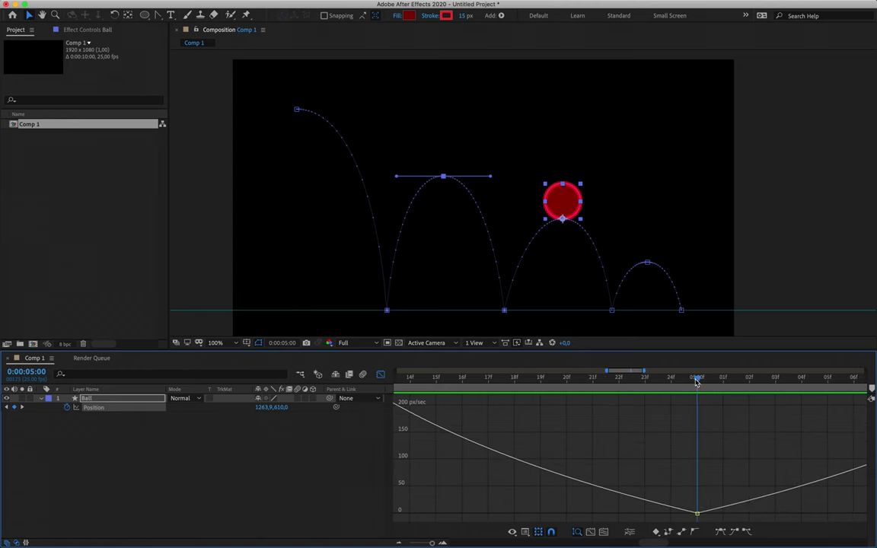
click(698, 513)
drag(697, 513, 696, 462)
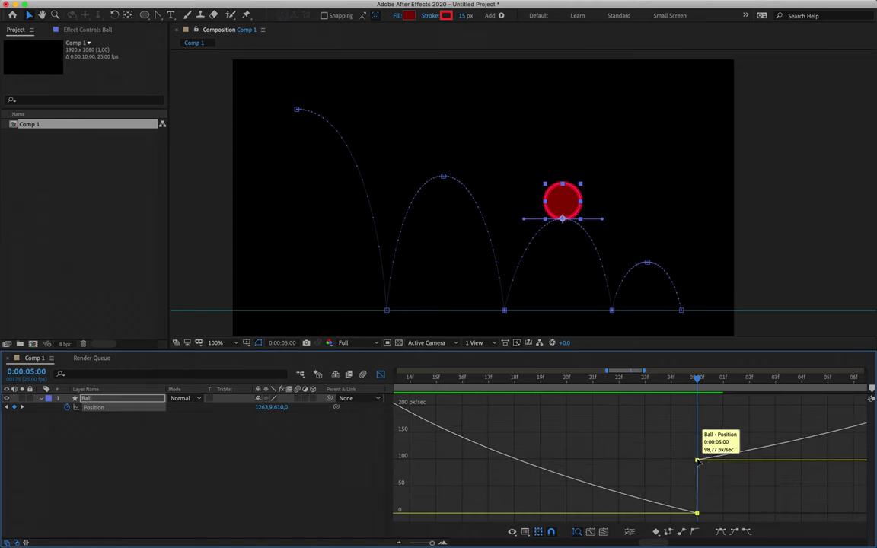
drag(697, 515, 699, 461)
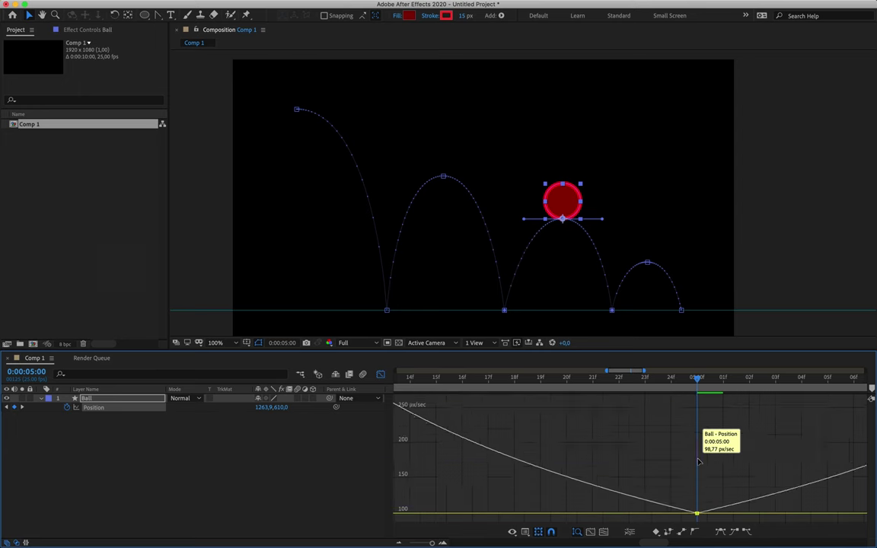
Step: Raise the speed of the 7-second keyframe at the top of the last bounce to about 55 px/sec on both sides
scroll(698, 461, right, 2)
scroll(698, 461, right, 8)
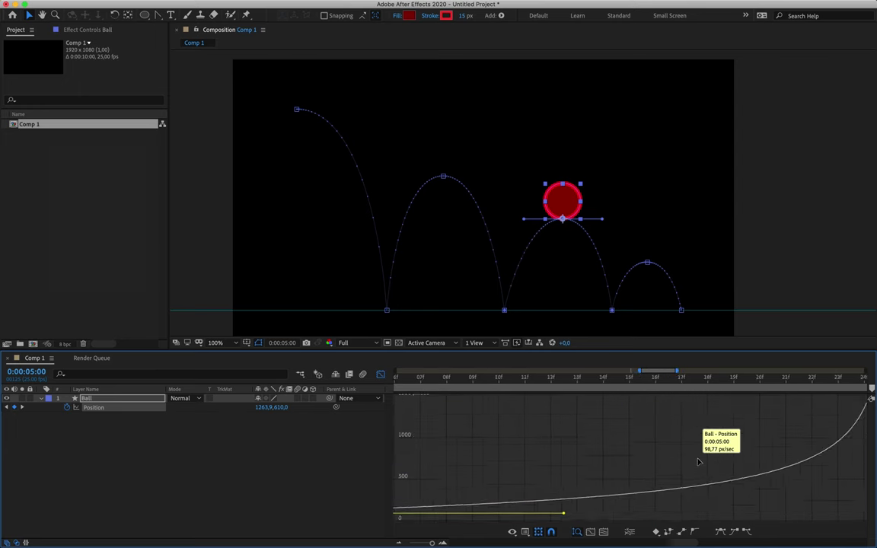
scroll(804, 450, right, 10)
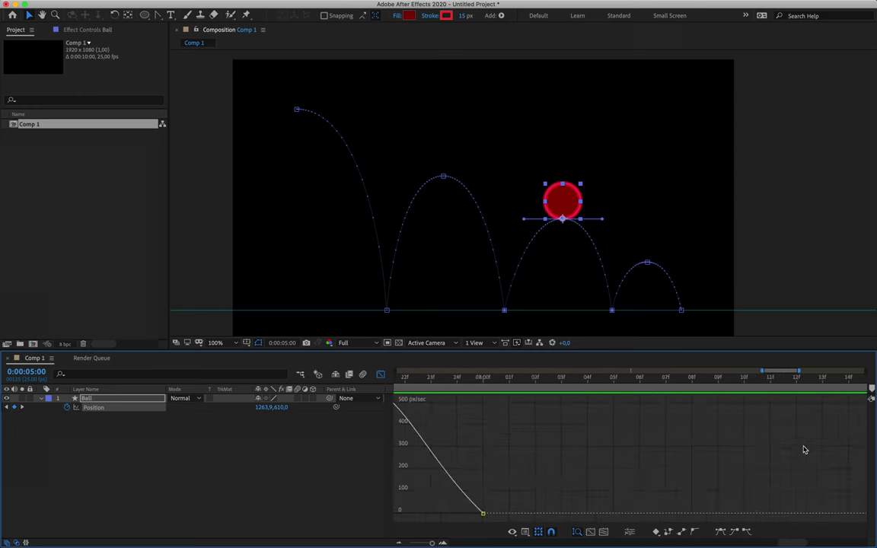
scroll(804, 450, left, 3)
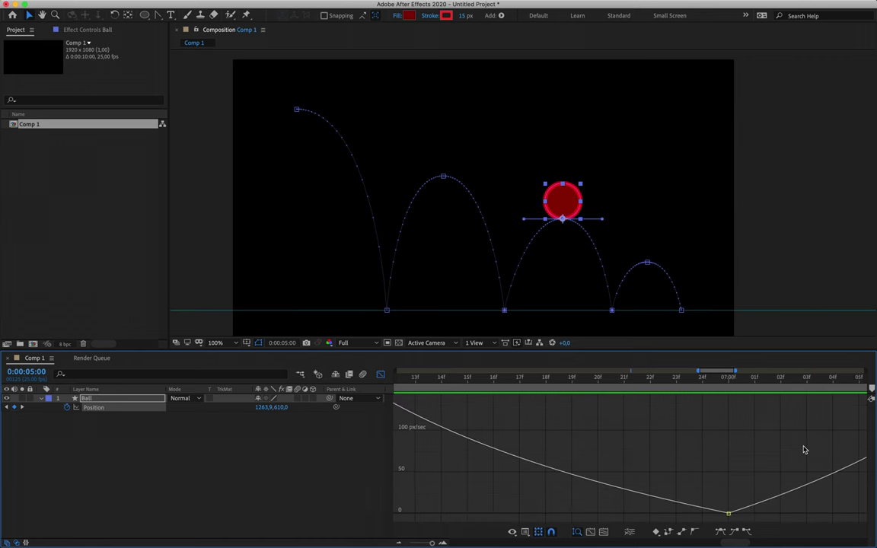
drag(707, 386, 725, 385)
scroll(751, 419, right, 10)
click(397, 542)
mouse_move(499, 513)
mouse_down()
mouse_move(501, 433)
mouse_move(509, 483)
mouse_move(497, 457)
mouse_move(499, 514)
mouse_up()
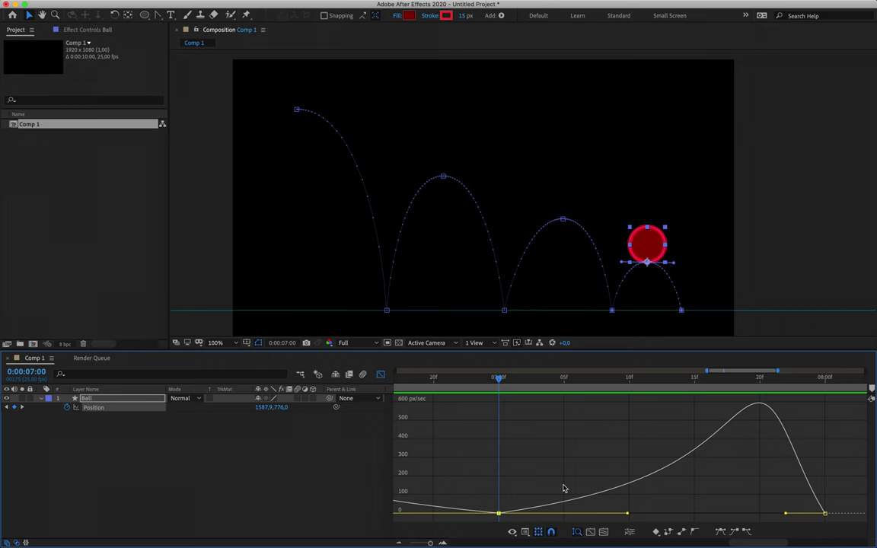
mouse_move(499, 513)
mouse_down()
mouse_move(503, 404)
mouse_move(494, 409)
mouse_move(501, 506)
mouse_up()
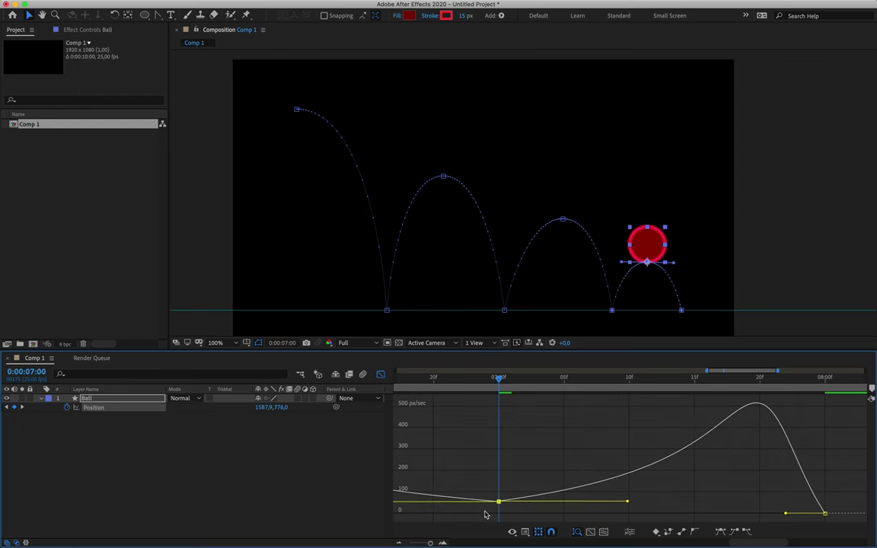
Step: Show the full speed graph and preview the bounces from shortly after the start of the fall
click(399, 543)
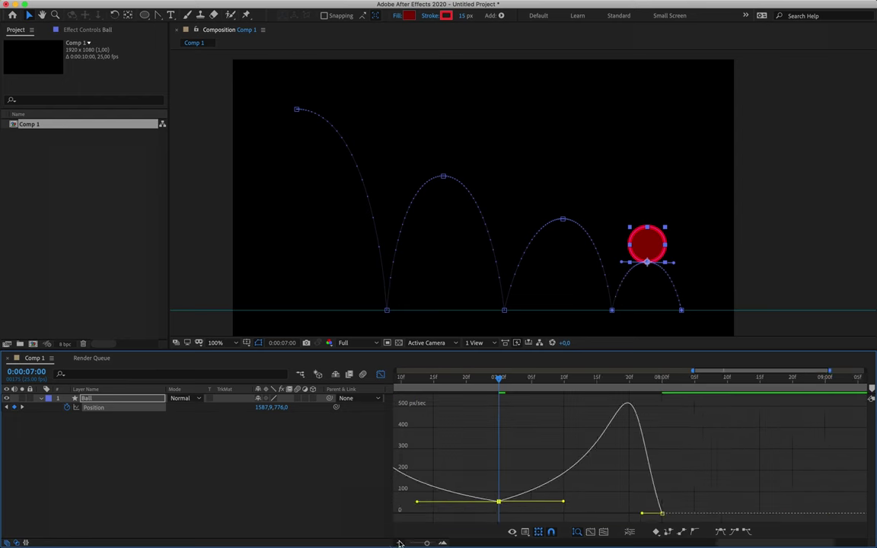
click(399, 543)
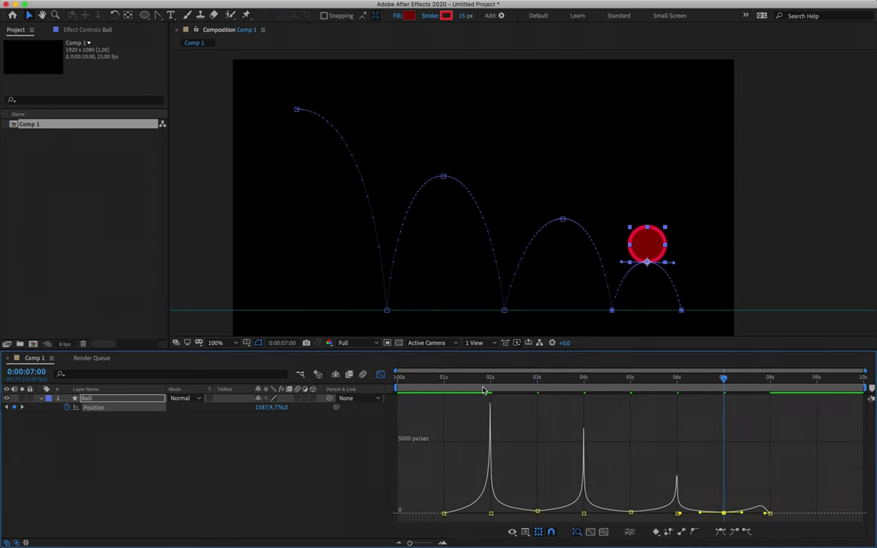
click(460, 379)
key(space)
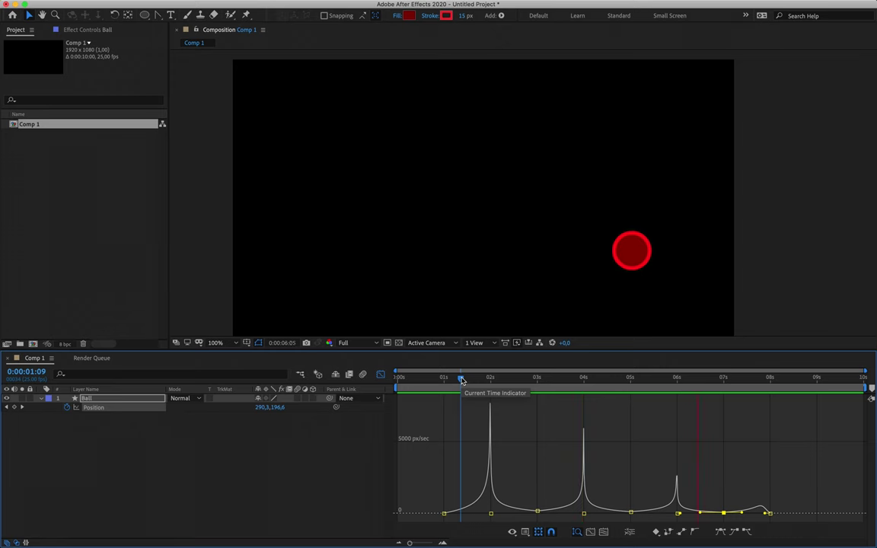
Step: Stop the preview, return to the 1-second mark, and show the deselected keyframes on the layer timeline instead of the speed graph
key(space)
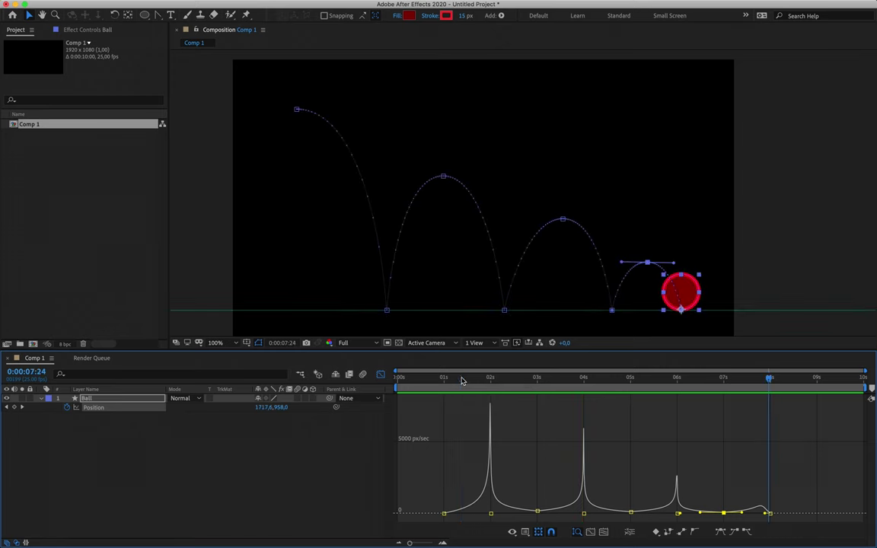
click(446, 378)
drag(448, 378, 444, 380)
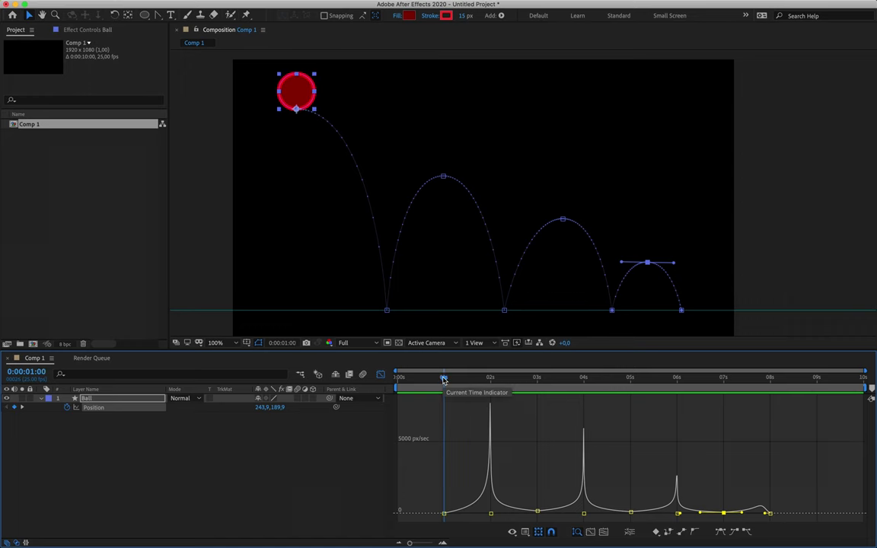
click(381, 375)
click(483, 428)
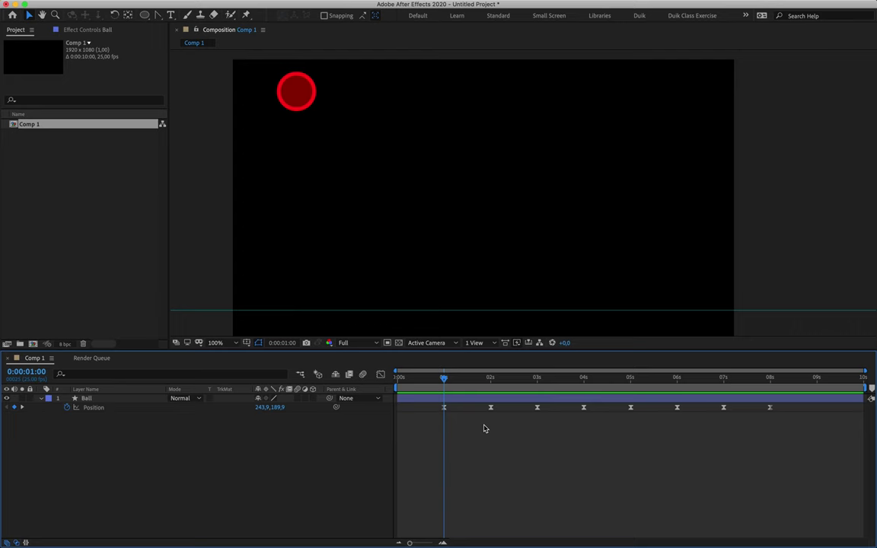
Step: Scrub through the whole animation to examine how the timing of the fall compares with each successive bounce
drag(445, 378, 632, 419)
drag(631, 380, 459, 419)
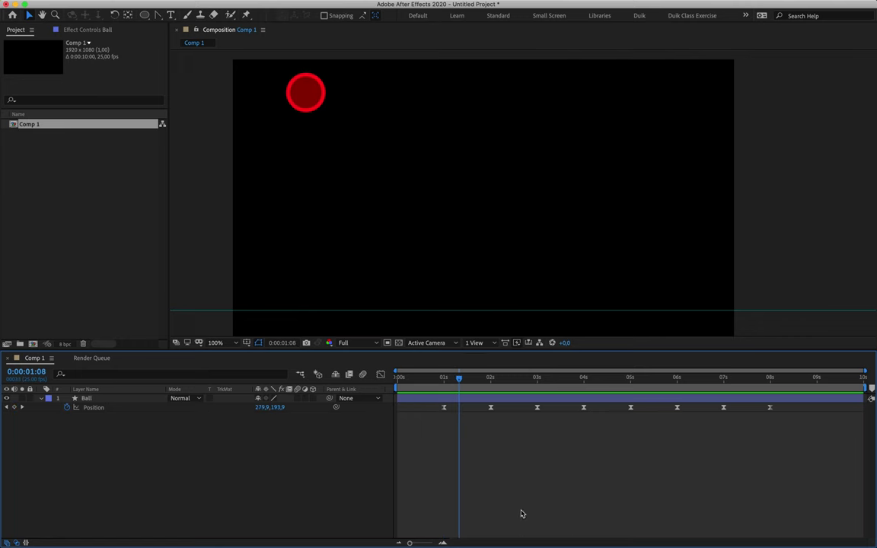
click(538, 379)
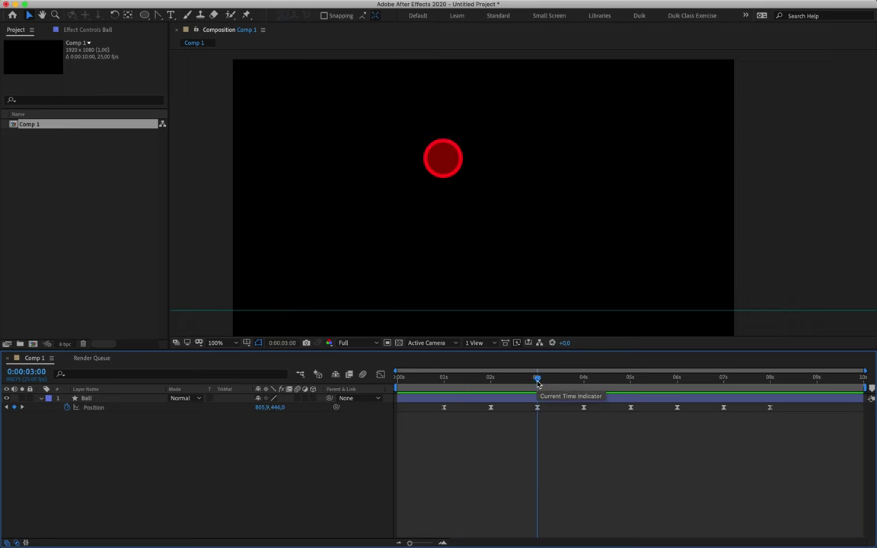
mouse_move(537, 379)
mouse_down()
mouse_move(505, 378)
mouse_move(616, 376)
mouse_move(529, 379)
mouse_move(572, 380)
mouse_move(599, 398)
mouse_move(533, 392)
mouse_up()
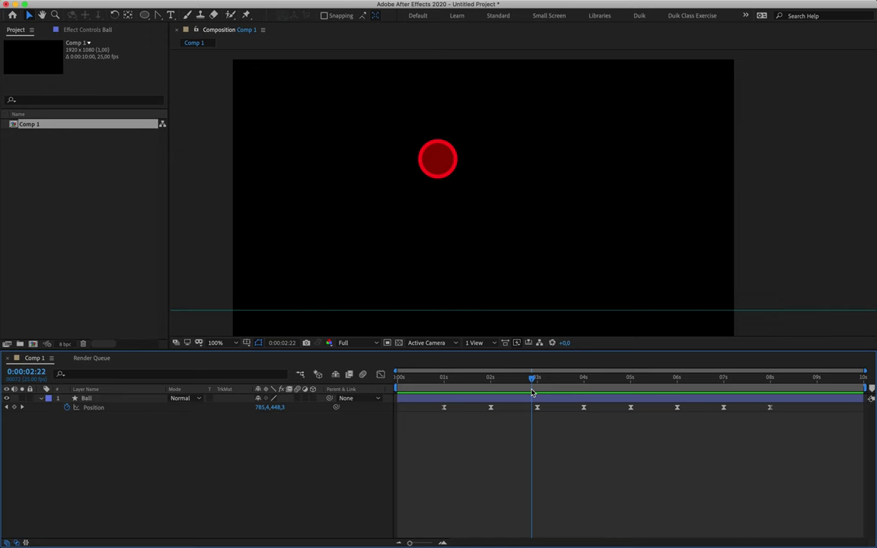
click(659, 377)
click(745, 378)
click(444, 379)
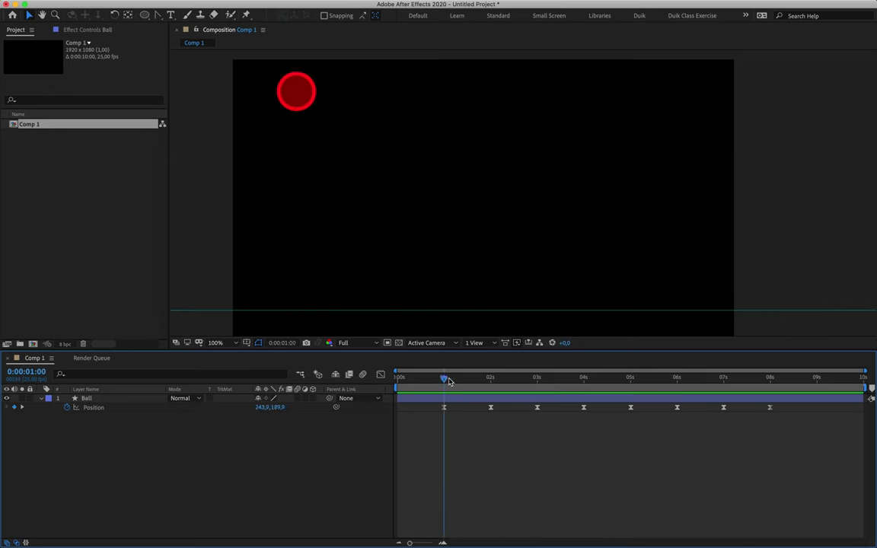
click(479, 377)
click(575, 376)
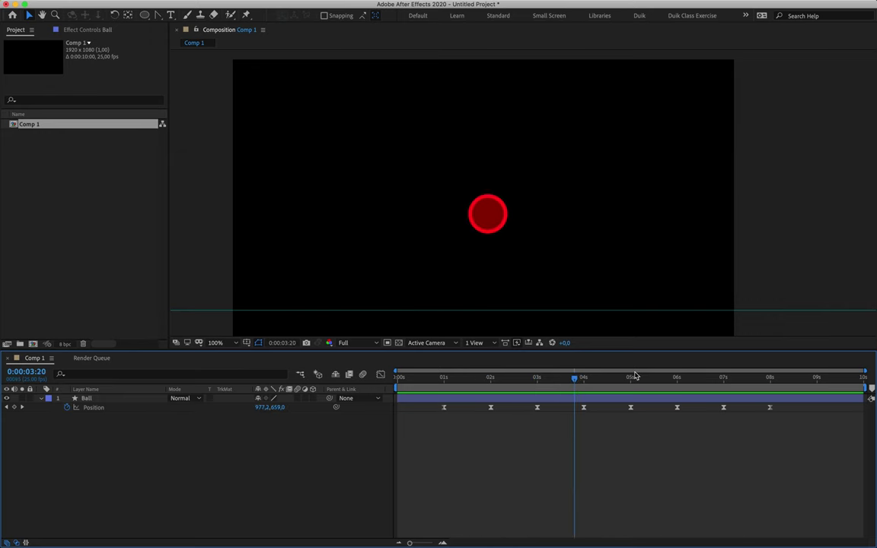
click(634, 376)
drag(636, 385, 581, 411)
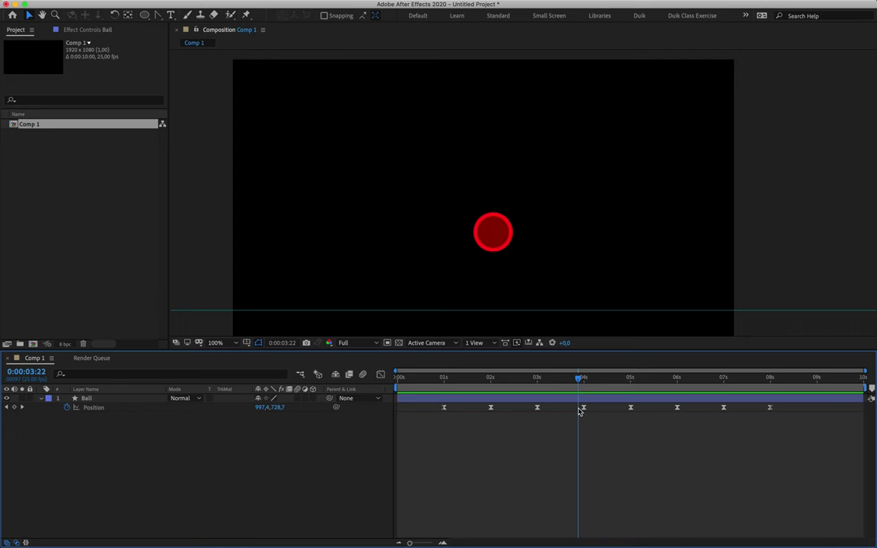
Step: Step back and forth frame by frame between 3 and 4 seconds to examine the ball's descent to its second ground contact
key(Page_Up)
key(Page_Up)
key(Page_Up)
key(Page_Up)
key(Page_Up)
key(Page_Up)
key(Page_Up)
key(Page_Up)
key(Page_Up)
key(Page_Up)
key(Page_Up)
key(Page_Up)
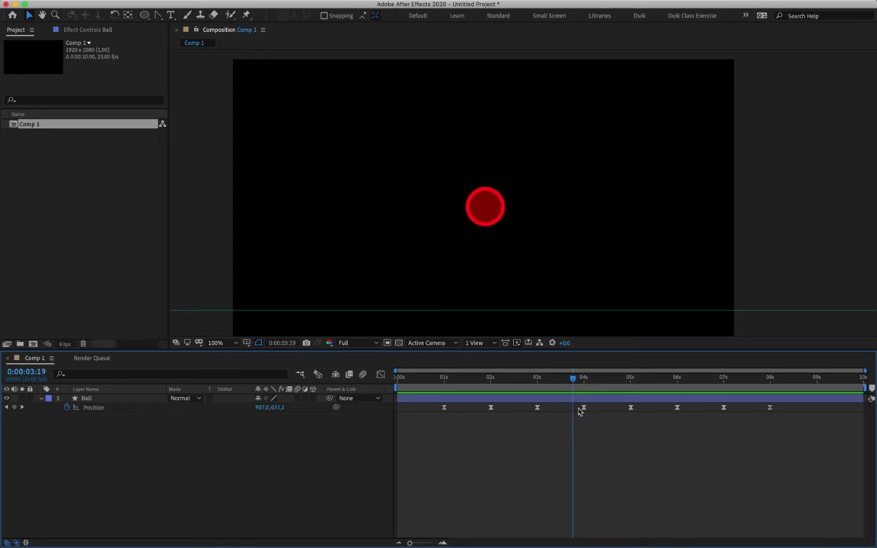
key(Page_Down)
key(Page_Down)
key(Page_Down)
key(Page_Down)
key(Page_Down)
key(Page_Down)
key(Page_Down)
key(Page_Down)
key(Page_Down)
key(Page_Down)
key(Page_Down)
key(Page_Down)
key(Page_Down)
key(Page_Down)
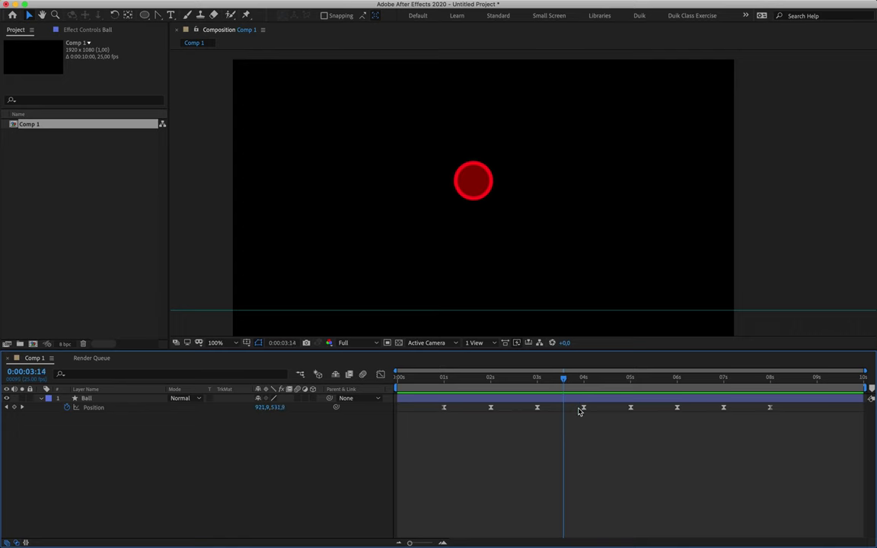
key(Page_Down)
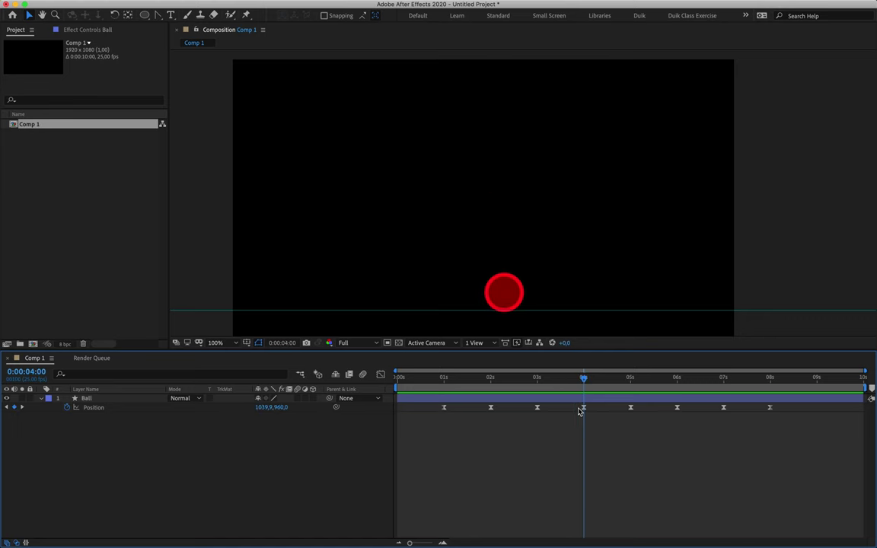
key(Page_Up)
key(Page_Up)
key(Page_Up)
key(Page_Up)
key(Page_Up)
key(Page_Up)
key(Page_Up)
key(Page_Down)
key(Page_Down)
key(Page_Down)
key(Page_Down)
key(Page_Down)
key(Page_Down)
key(Page_Up)
key(Page_Up)
key(Page_Up)
key(Page_Up)
key(Page_Up)
key(Page_Up)
key(Page_Down)
key(Page_Down)
key(Page_Down)
key(Page_Down)
key(Page_Down)
key(Page_Up)
key(Page_Up)
key(Page_Up)
key(Page_Up)
key(Page_Up)
key(Page_Up)
key(Page_Up)
key(Page_Down)
key(Page_Down)
key(Page_Down)
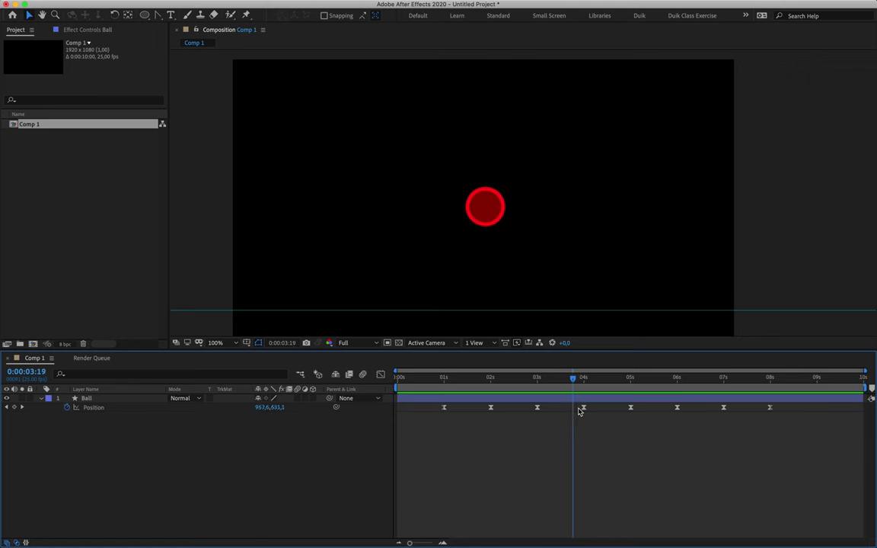
key(Page_Down)
key(Page_Down)
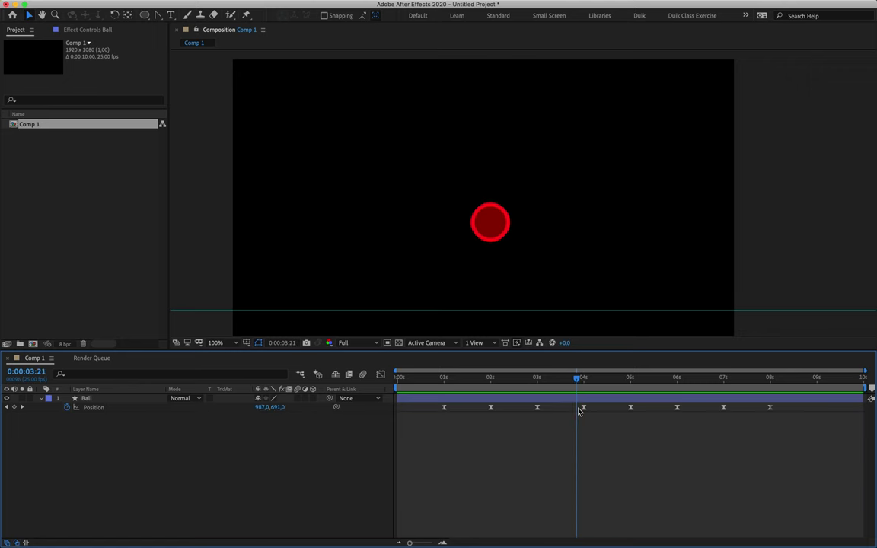
Step: Jump backward and forward through the animation in ten-frame increments, finishing on the 4-second keyframe
key(shift+Page_Up)
key(shift+Page_Down)
key(shift+Page_Up)
key(shift+Page_Down)
key(shift+Page_Up)
key(shift+Page_Down)
key(shift+Page_Down)
key(shift+Page_Down)
key(shift+Page_Down)
key(shift+Page_Down)
key(shift+Page_Down)
key(shift+Page_Down)
key(shift+Page_Down)
key(shift+Page_Down)
key(shift+Page_Down)
key(shift+Page_Down)
key(shift+Page_Up)
key(shift+Page_Up)
key(shift+Page_Up)
key(shift+Page_Up)
key(shift+Page_Up)
key(shift+Page_Up)
key(shift+Page_Up)
key(shift+Page_Up)
key(shift+Page_Up)
key(Page_Down)
key(Page_Down)
key(Page_Down)
key(Page_Down)
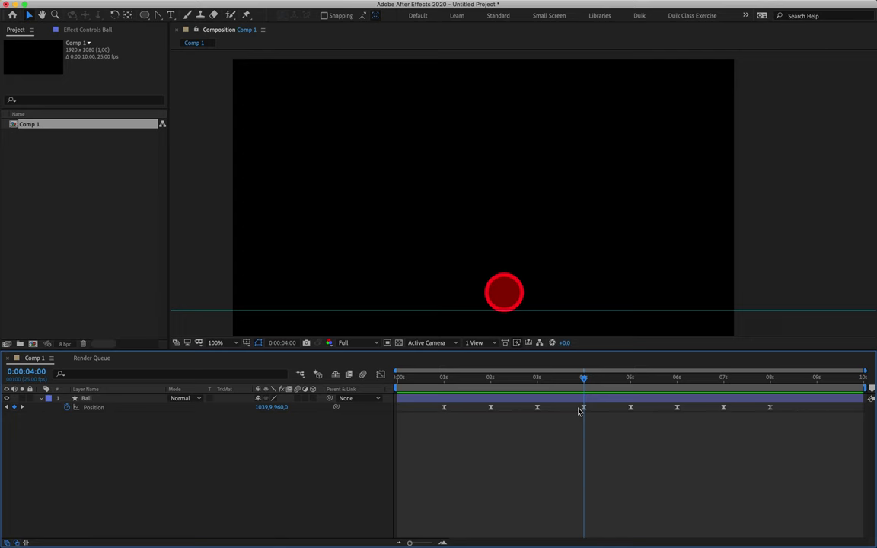
Step: Select the ball's Position keyframes from 3 seconds onward and shift them together so the first bounce's top lands at 0:00:02:20
click(537, 381)
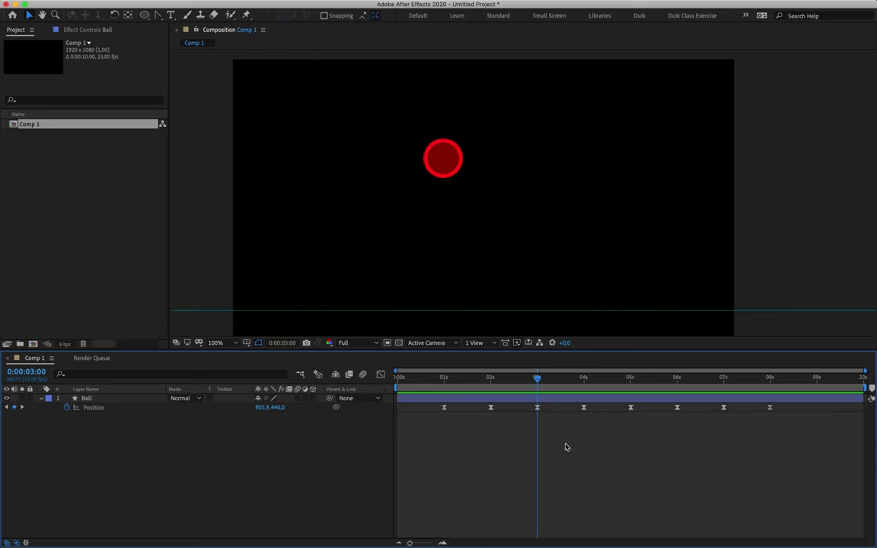
drag(511, 487, 837, 364)
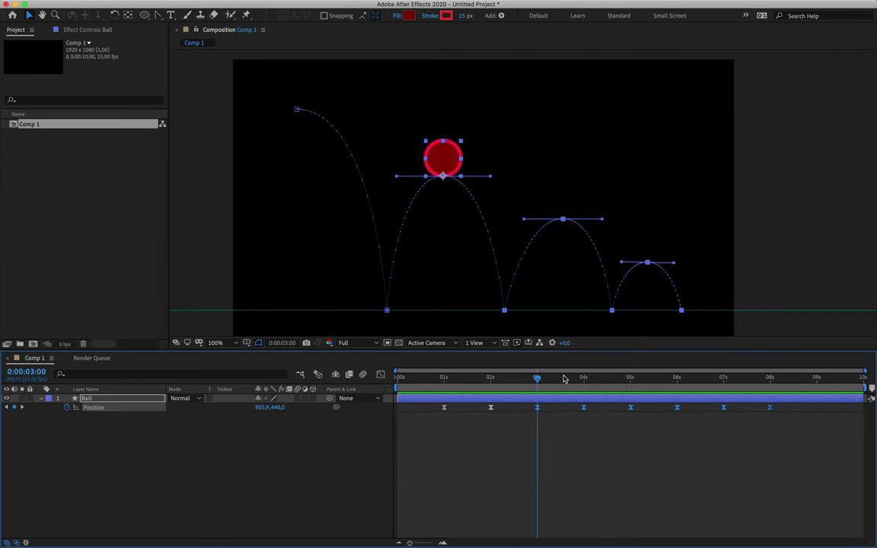
key(Page_Up)
key(Page_Up)
key(Page_Up)
key(Page_Up)
key(Page_Up)
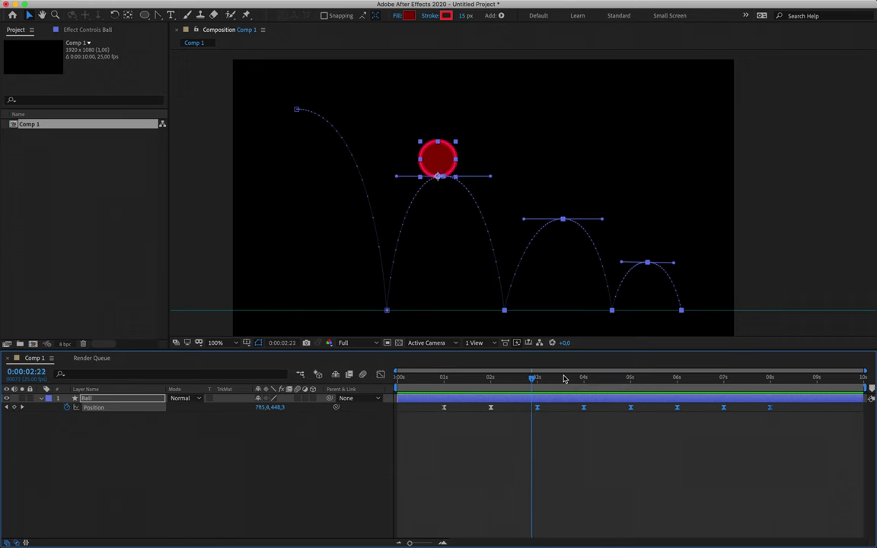
mouse_move(538, 412)
mouse_down()
mouse_move(582, 411)
mouse_move(562, 417)
mouse_move(572, 422)
mouse_move(559, 411)
mouse_move(568, 411)
mouse_move(527, 411)
mouse_move(531, 387)
mouse_move(536, 413)
mouse_up()
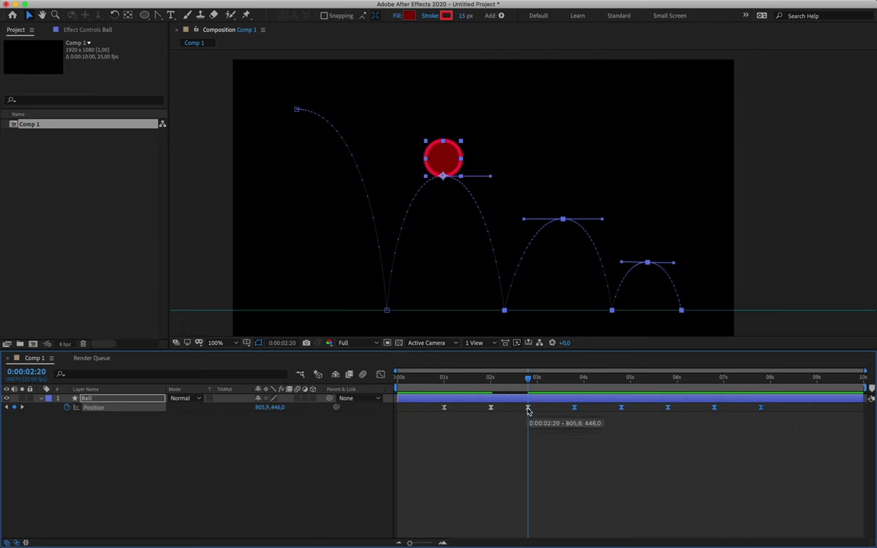
Step: Shift the Position keyframes from the second ground contact onward eight frames earlier, so that contact lands at 0:00:03:12
click(574, 378)
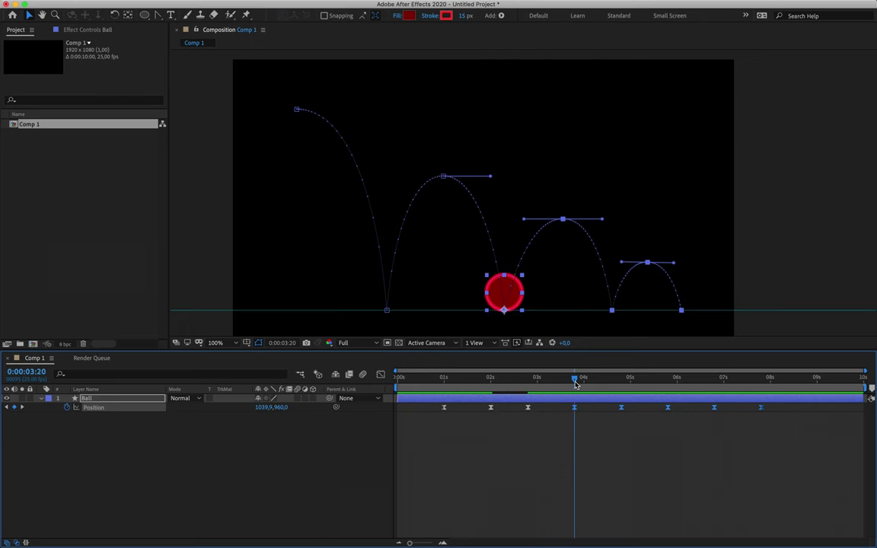
key(Page_Up)
key(Page_Up)
key(Page_Up)
key(Page_Up)
key(Page_Up)
key(Page_Up)
key(Page_Up)
key(Page_Up)
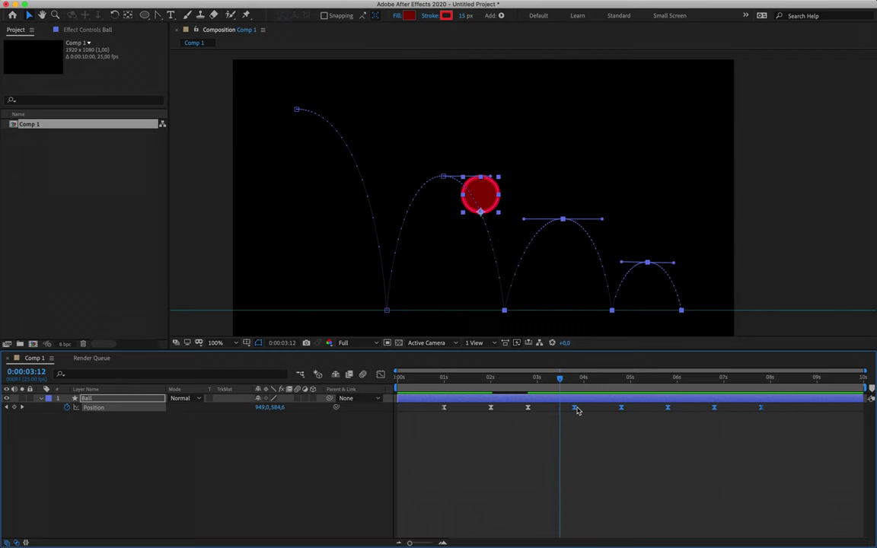
drag(575, 412, 564, 413)
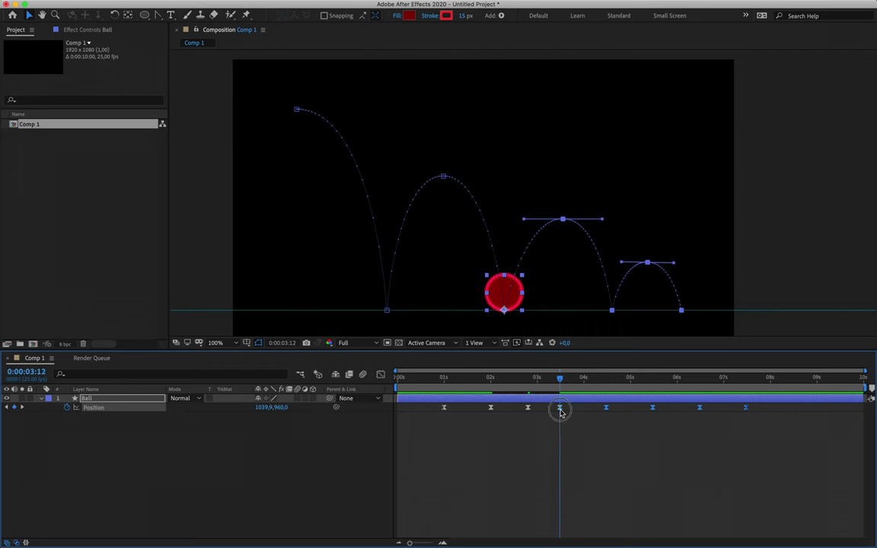
Step: Shift the Position keyframes from the top of the second bounce onward ten frames earlier, placing that top at 0:00:04:02
click(607, 381)
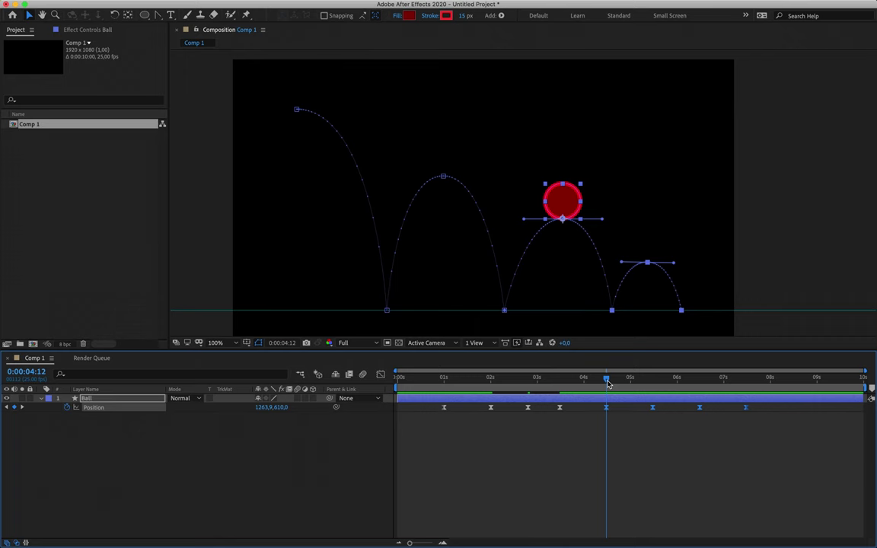
key(shift+Page_Up)
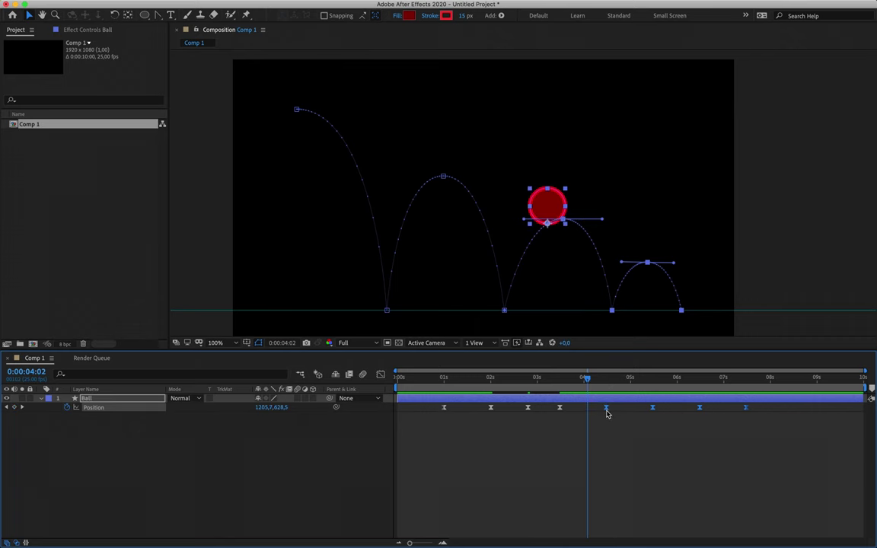
drag(606, 411, 589, 412)
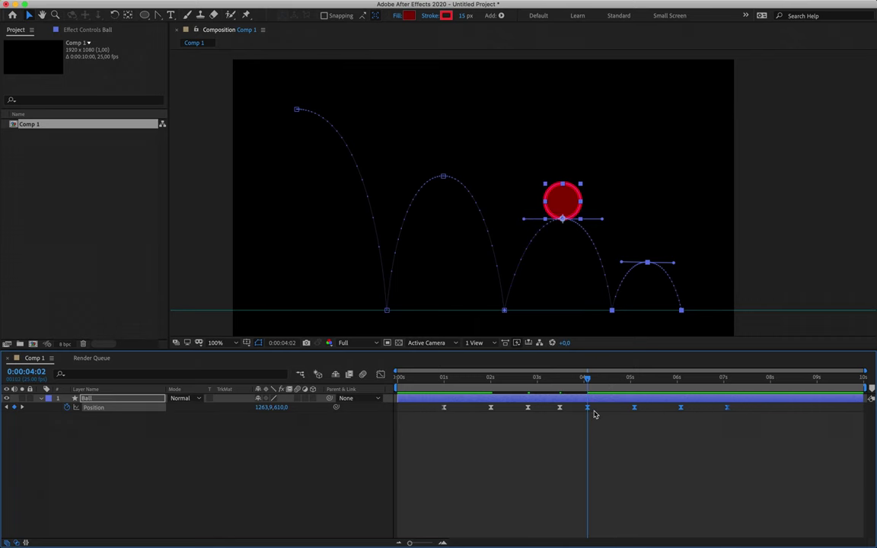
Step: Shift the Position keyframes from the third ground contact onward earlier, placing that contact at 0:00:04:14
click(634, 380)
key(Page_Up)
key(Page_Up)
key(Page_Up)
key(Page_Up)
key(Page_Up)
key(Page_Up)
key(Page_Up)
key(Page_Up)
key(Page_Up)
key(Page_Up)
key(Page_Up)
key(Page_Up)
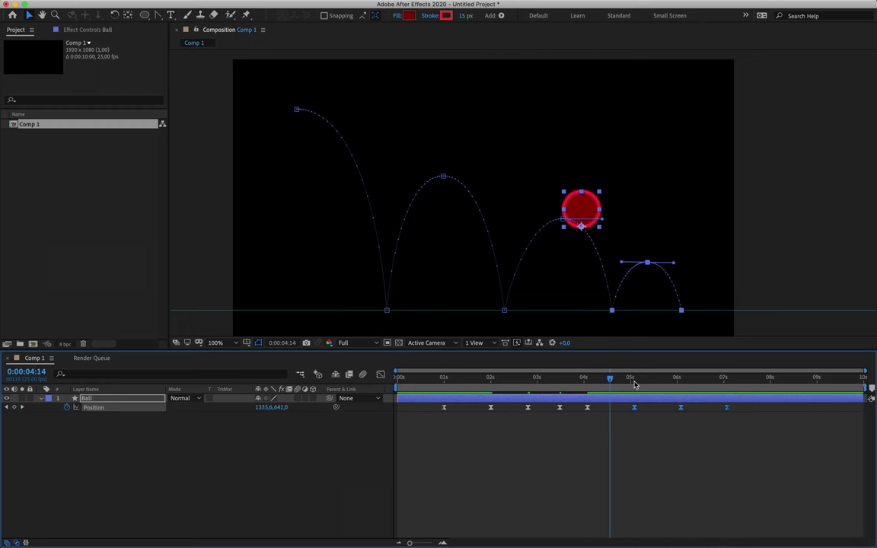
drag(635, 409, 613, 409)
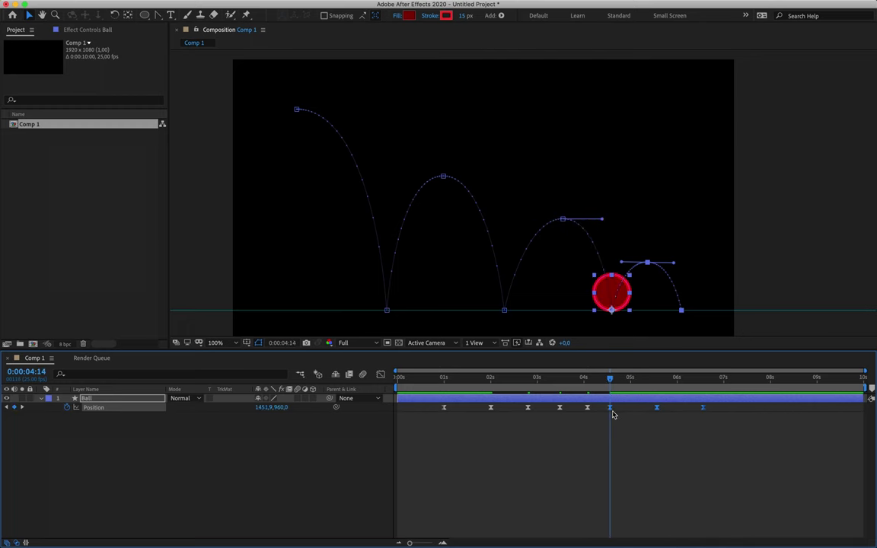
Step: Move the keyframe at the top of the last bounce to 0:00:04:23 and the final ground-contact keyframe to 0:00:05:05
click(655, 379)
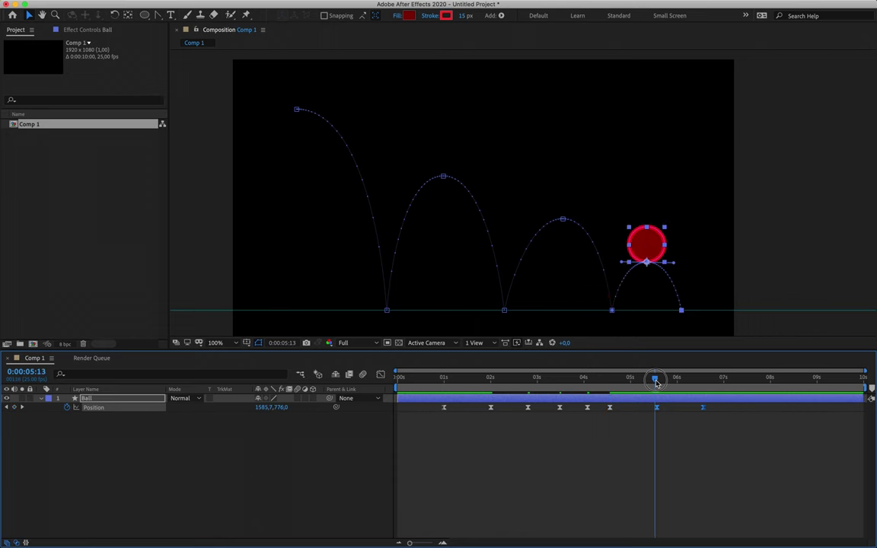
key(Page_Up)
key(Page_Up)
key(Page_Up)
key(Page_Up)
key(Page_Up)
key(Page_Up)
key(Page_Up)
key(Page_Up)
key(Page_Up)
key(Page_Up)
key(Page_Up)
key(Page_Up)
key(Page_Up)
key(Page_Up)
key(Page_Up)
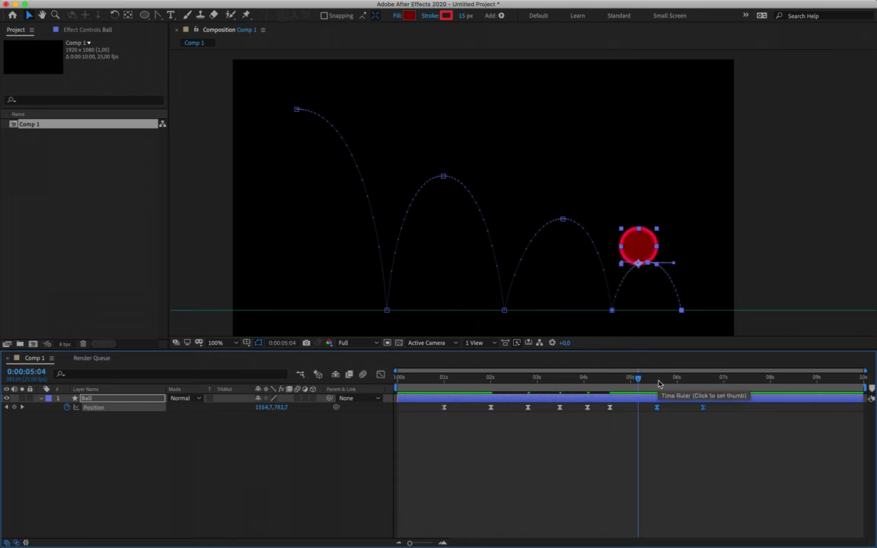
drag(658, 408, 640, 414)
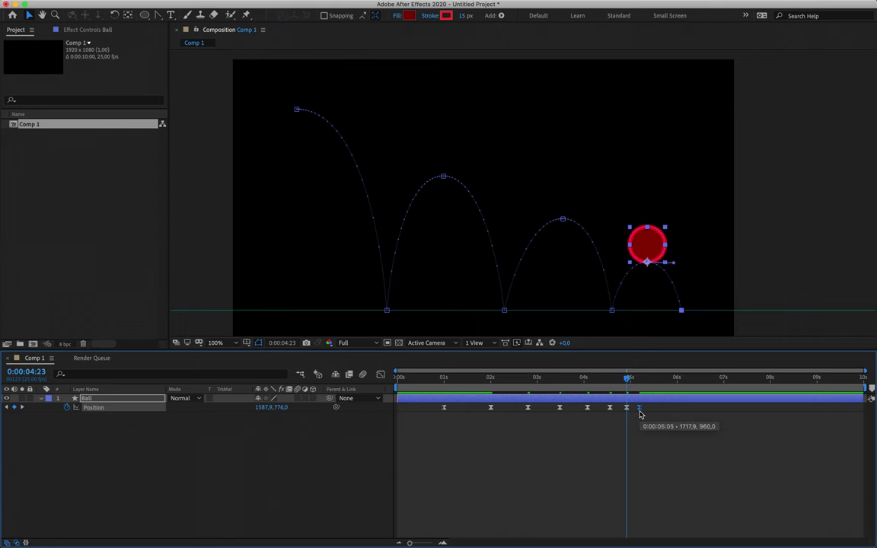
Step: Play back the full bounce animation from the ball's first drop to check the tightened keyframe timing
click(561, 448)
click(442, 380)
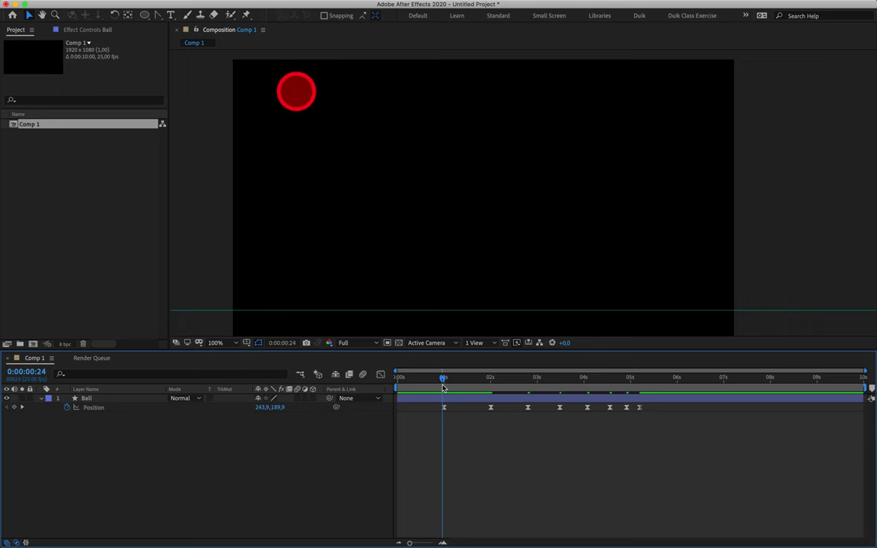
key(space)
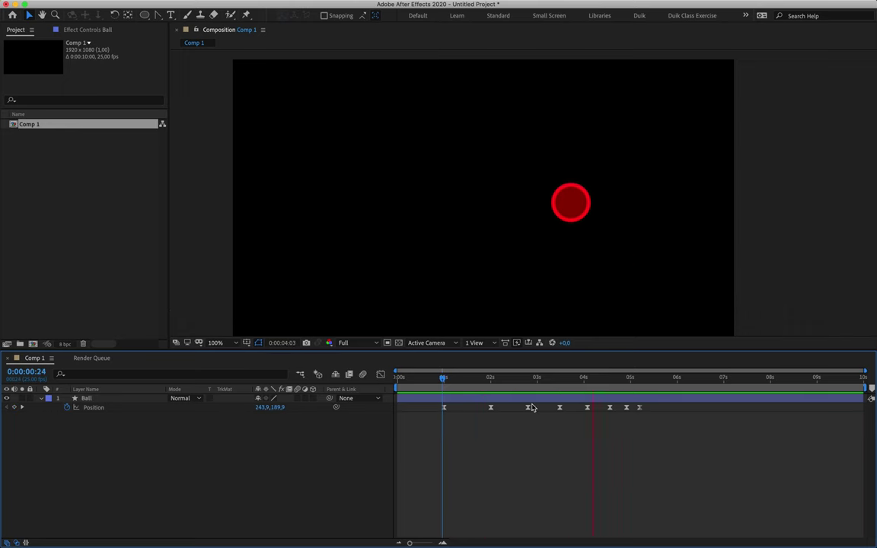
drag(632, 383, 447, 379)
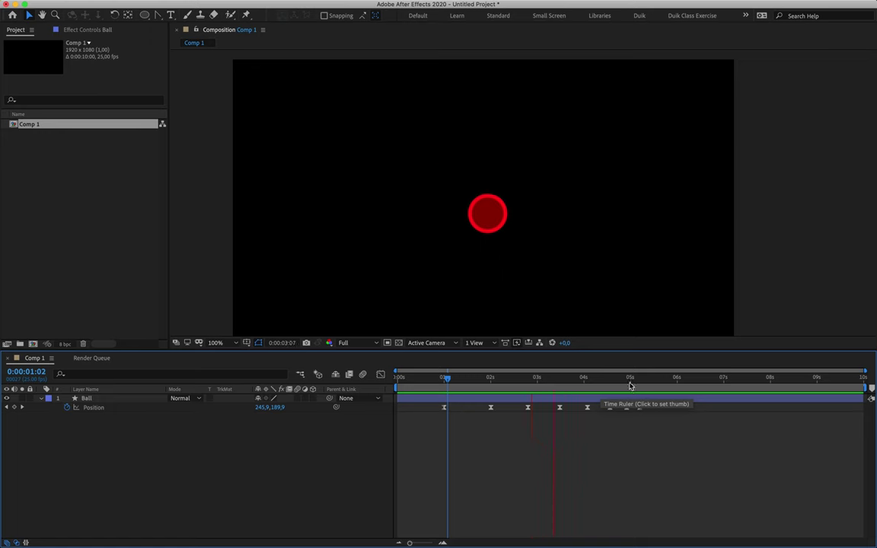
key(space)
Step: In the Position speed graph, shorten the outgoing speed handle of the keyframe at the top of the last bounce
click(639, 408)
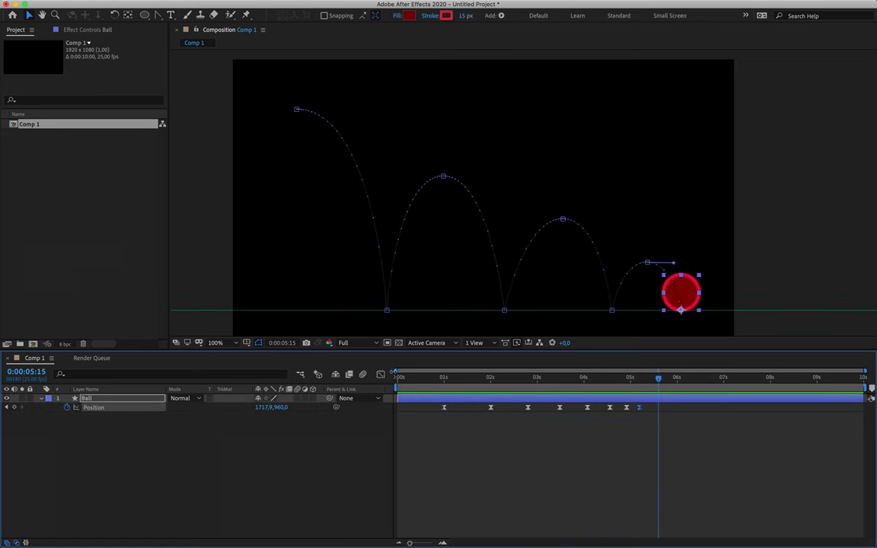
key(shift+F3)
click(443, 543)
click(446, 542)
key(h)
drag(562, 452, 660, 464)
key(v)
drag(550, 377, 499, 420)
click(499, 420)
key(space)
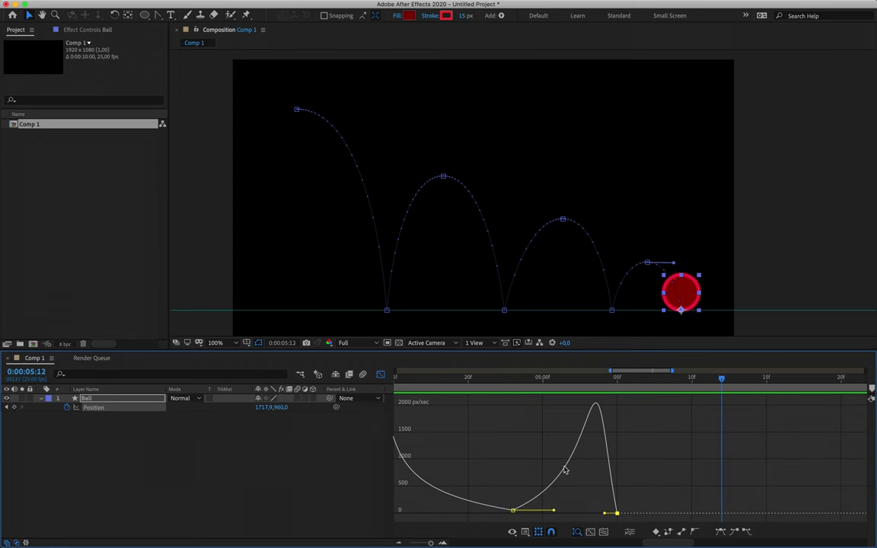
drag(554, 511, 531, 510)
click(487, 380)
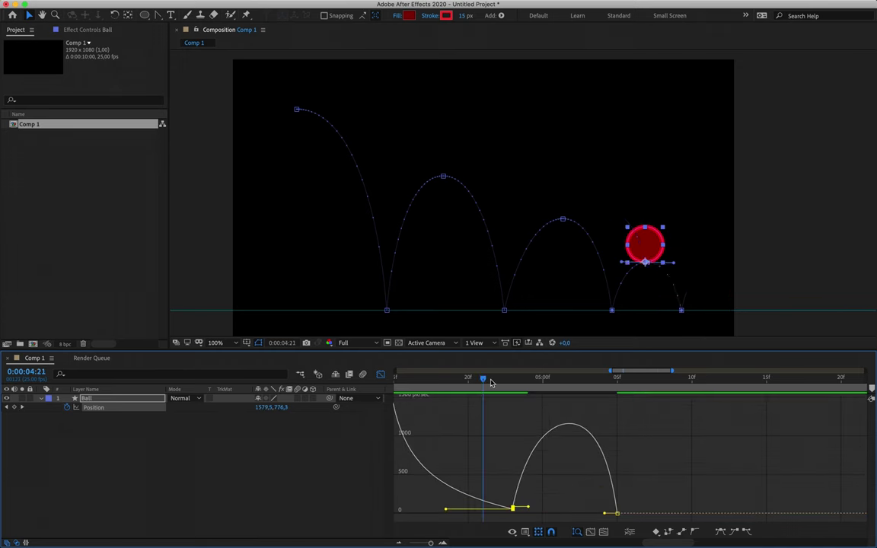
click(506, 382)
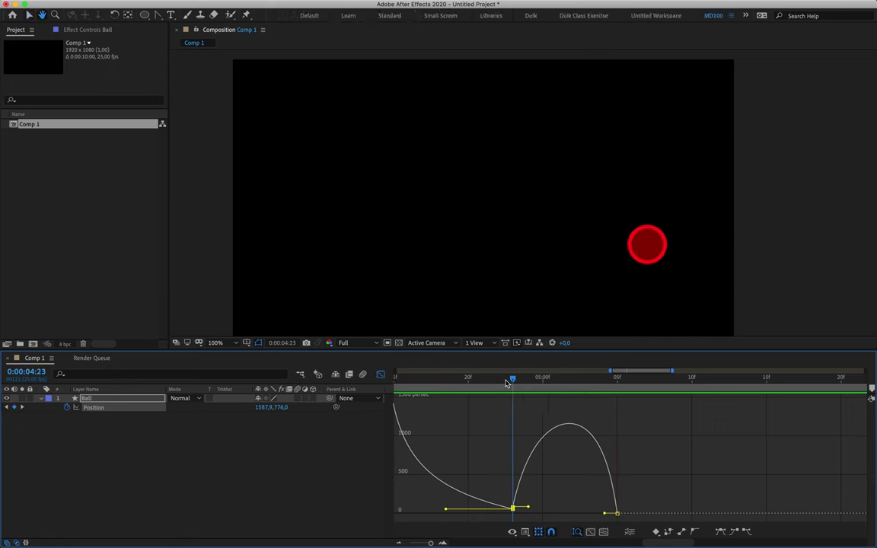
click(381, 374)
click(397, 542)
click(398, 541)
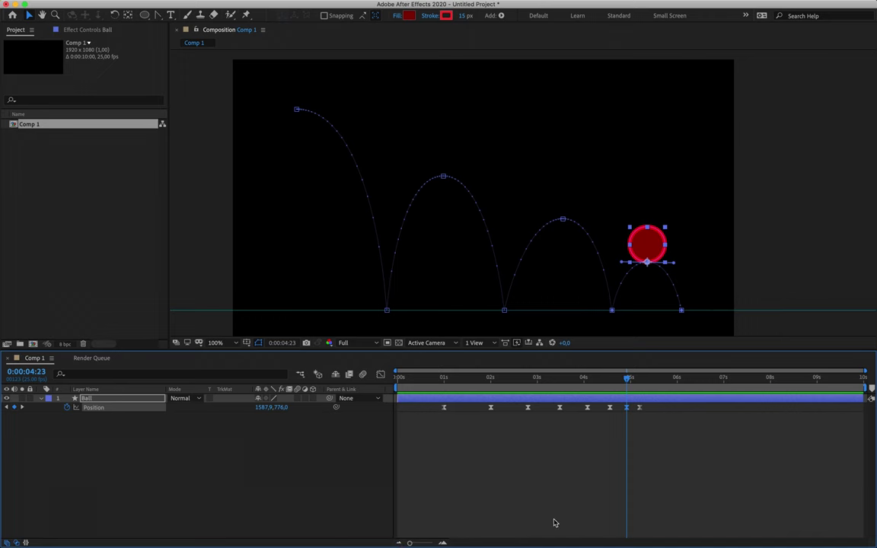
Step: Trim the work area to start at 0:00:00:18 and end at 0:00:05:16, and preview the bounces within it
key(space)
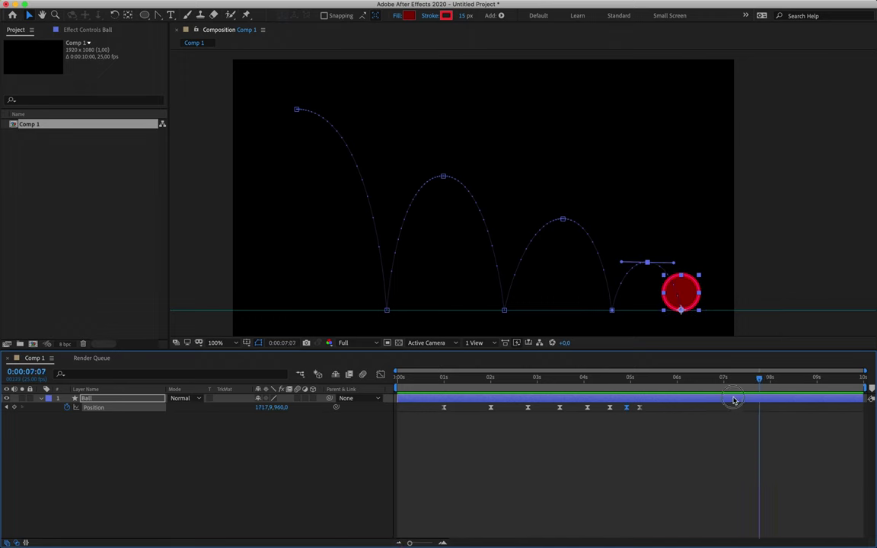
drag(803, 455, 646, 475)
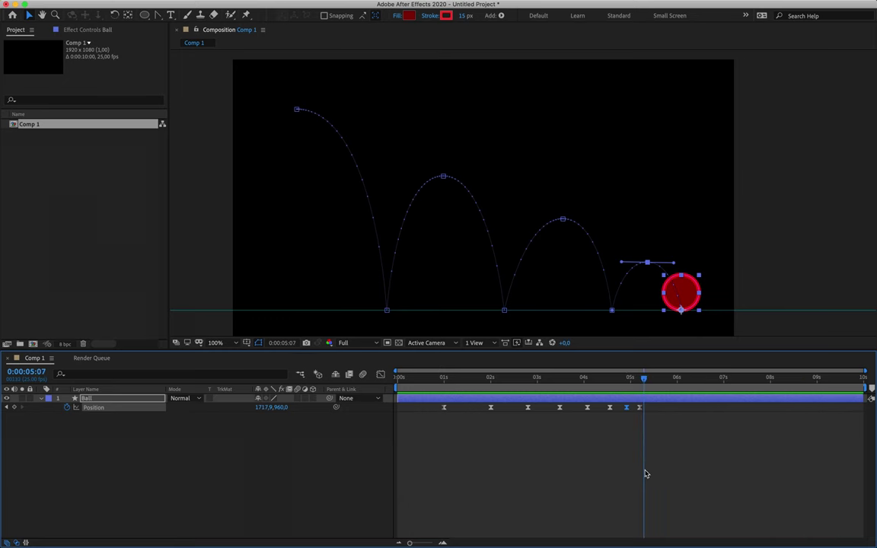
drag(644, 381, 661, 380)
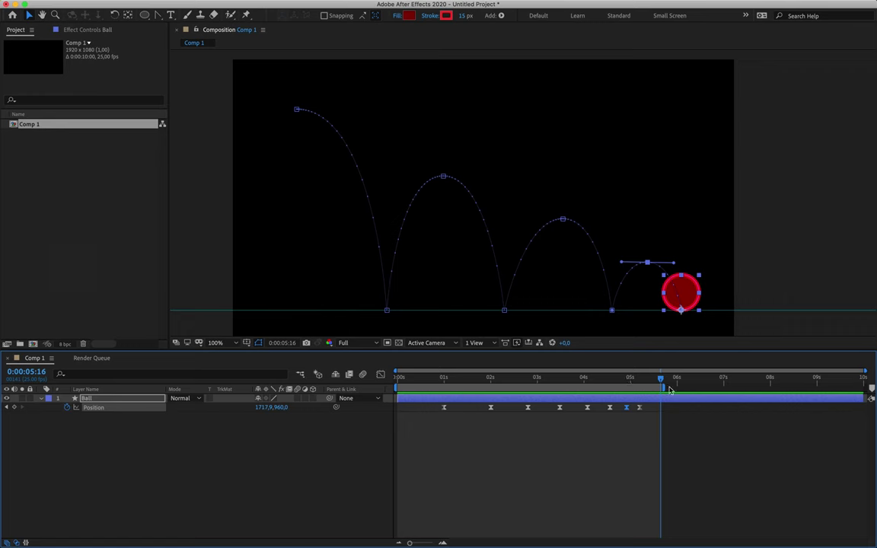
drag(667, 387, 661, 405)
mouse_move(439, 378)
mouse_down()
mouse_move(399, 380)
mouse_move(445, 390)
mouse_move(388, 392)
mouse_move(447, 392)
mouse_move(431, 388)
mouse_up()
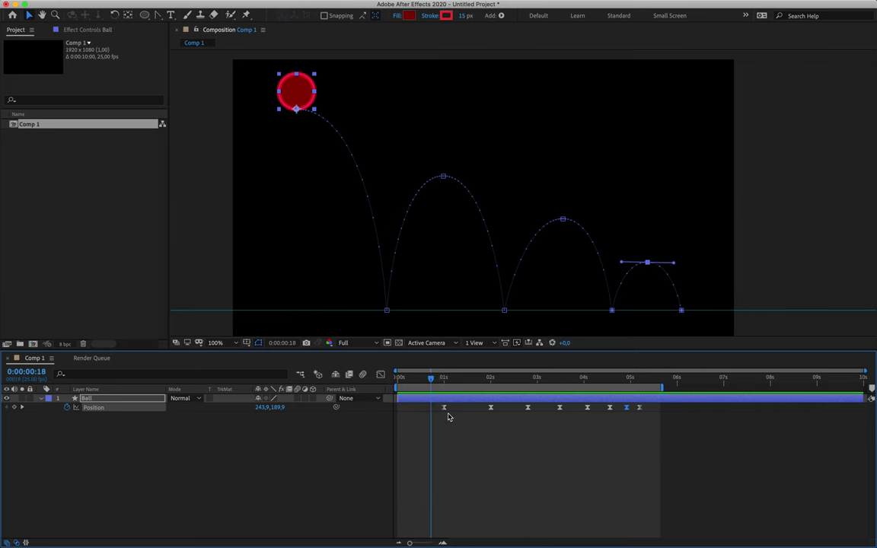
key(b)
key(space)
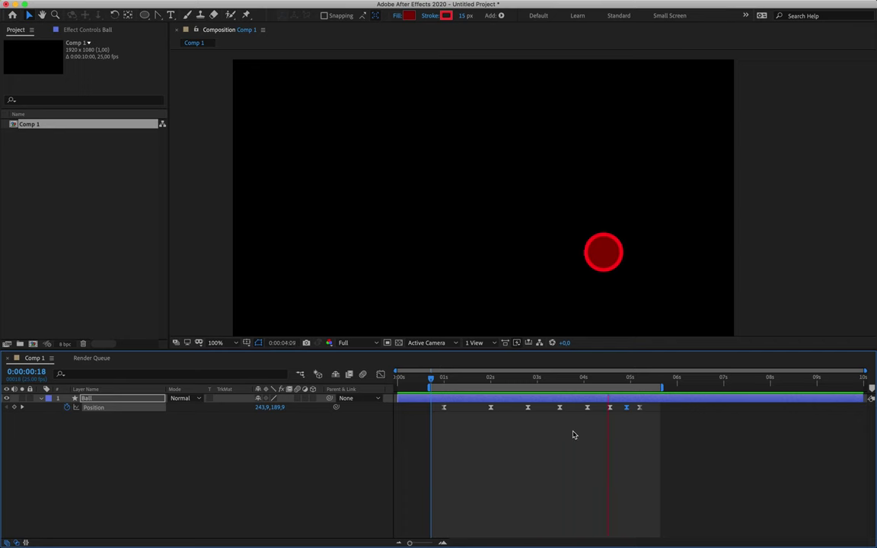
key(space)
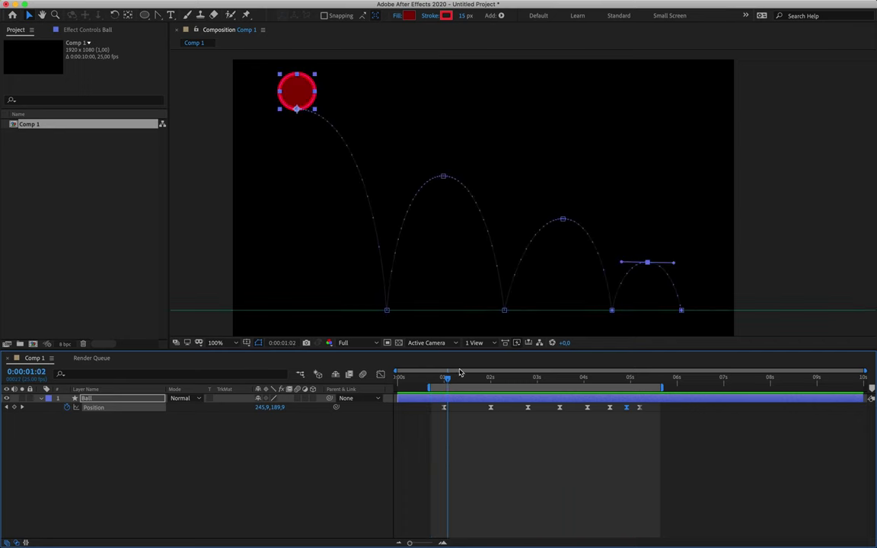
Step: Add a 100% Scale keyframe to the Ball layer at 0:00:01:00 and make it a hold keyframe
drag(446, 377, 446, 381)
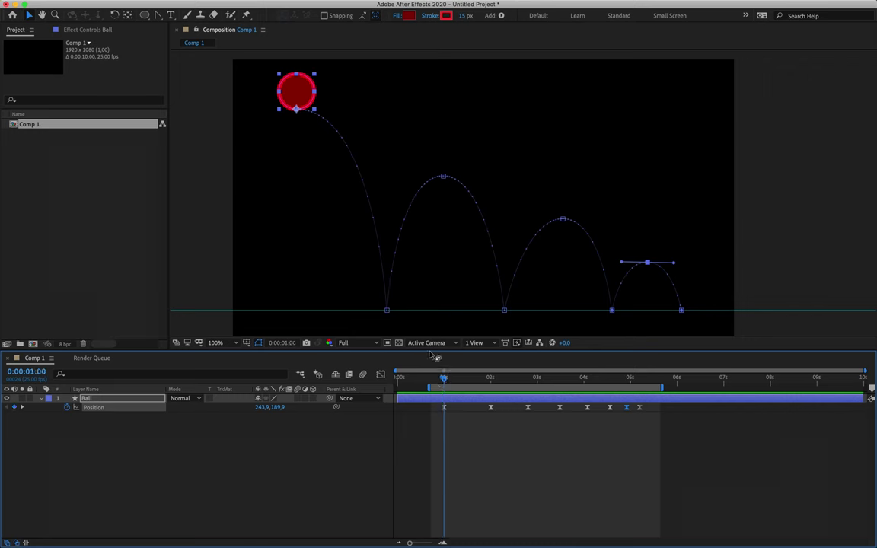
click(121, 400)
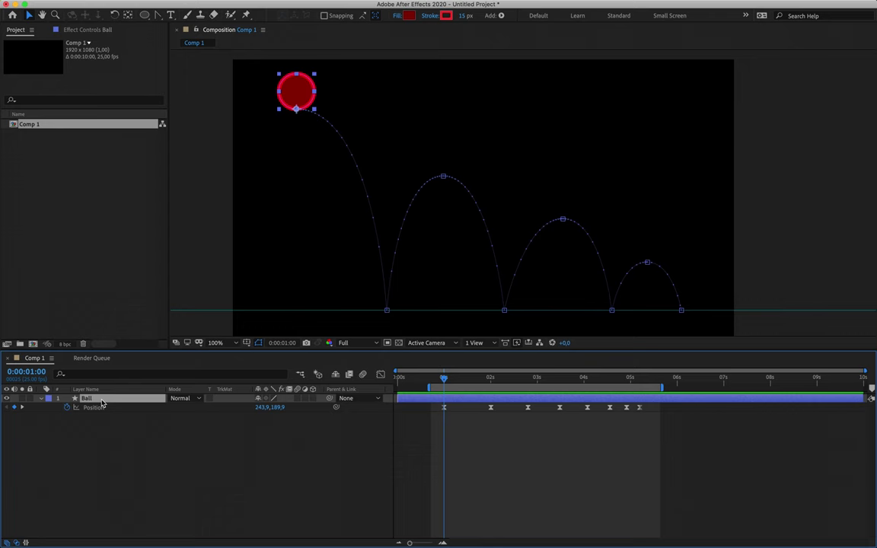
key(shift+s)
click(67, 416)
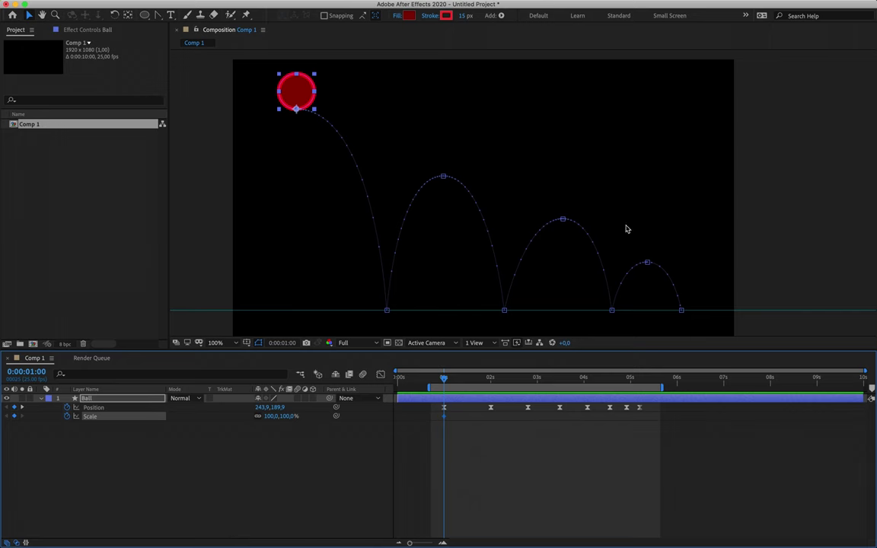
right_click(446, 421)
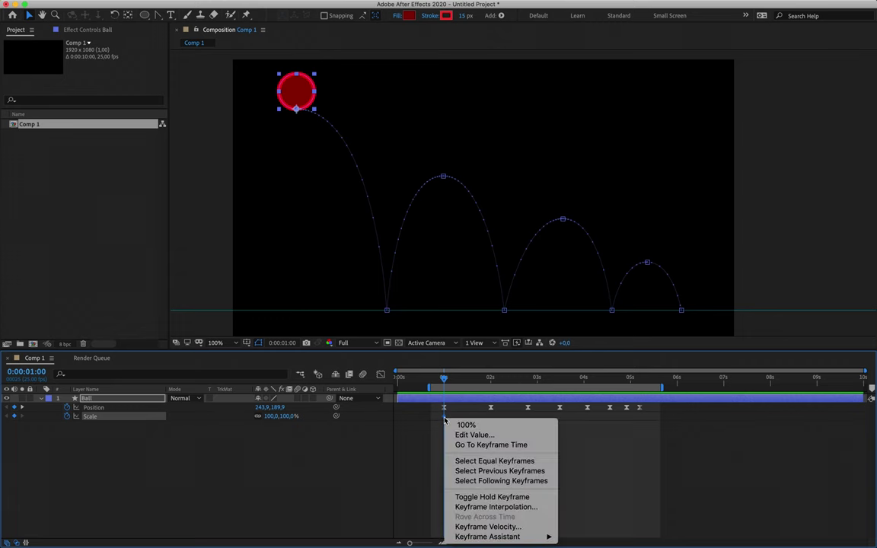
click(491, 497)
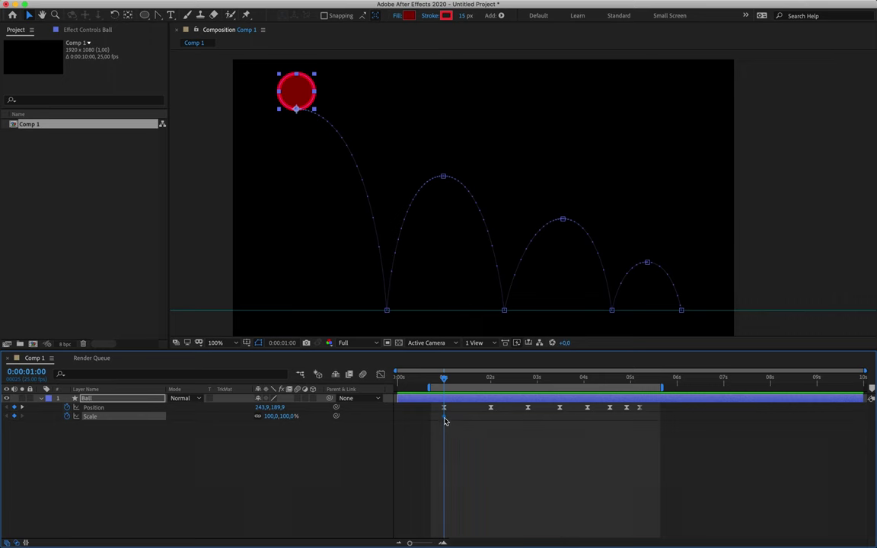
right_click(445, 422)
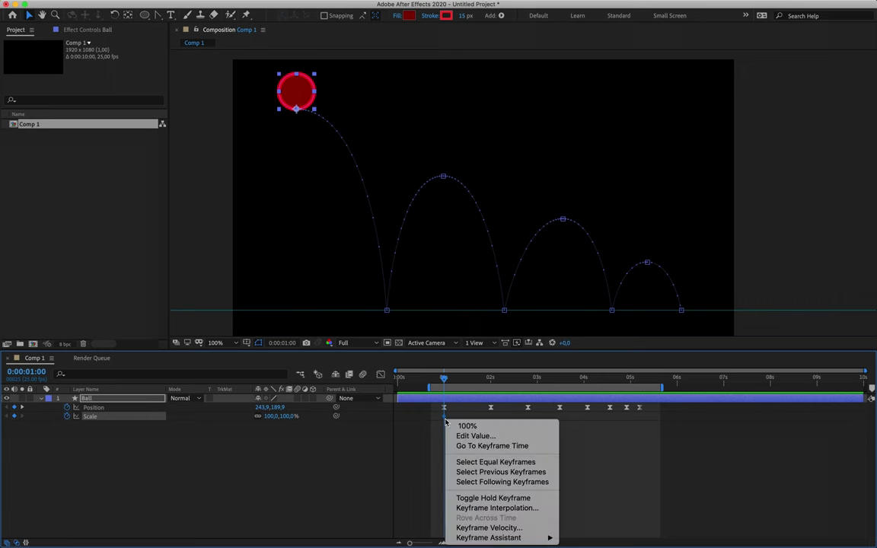
click(468, 496)
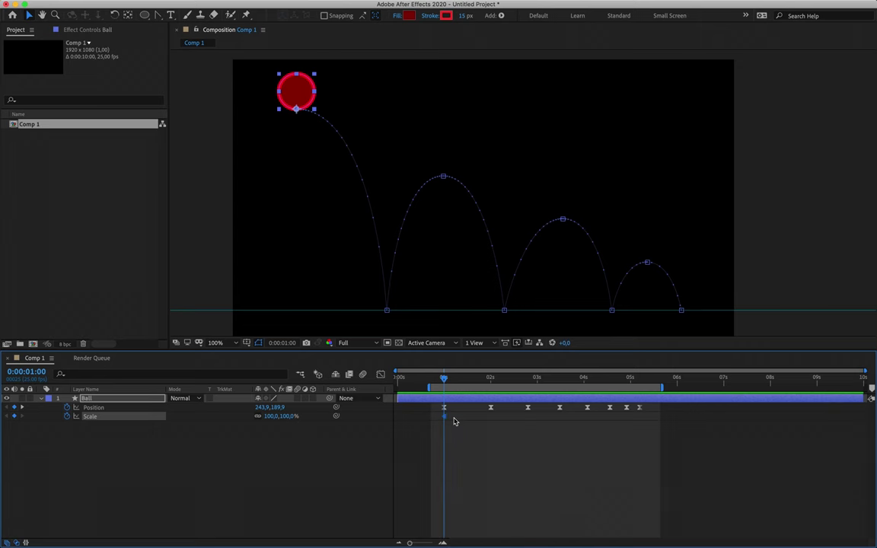
Step: Go to the first ground contact at 0:00:02:00 and unlink the width and height proportions of the ball's Scale
drag(444, 378, 491, 379)
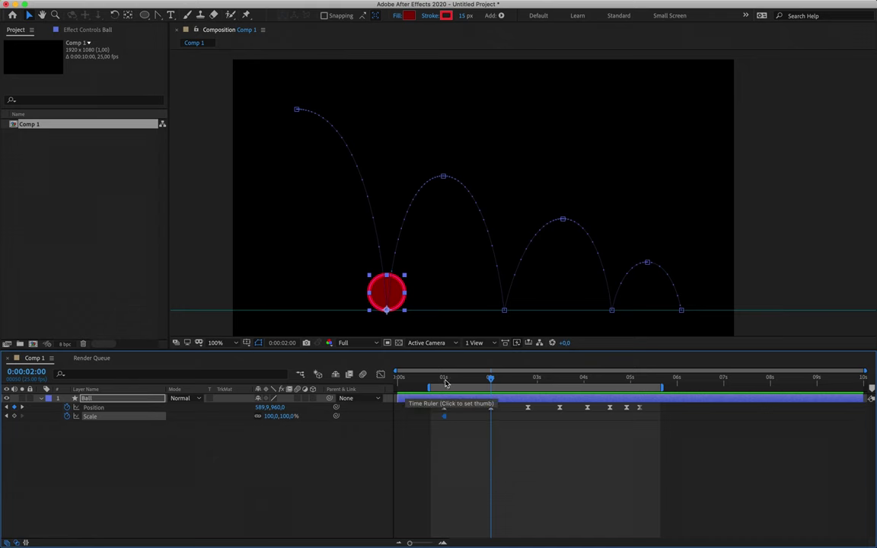
drag(445, 380, 490, 381)
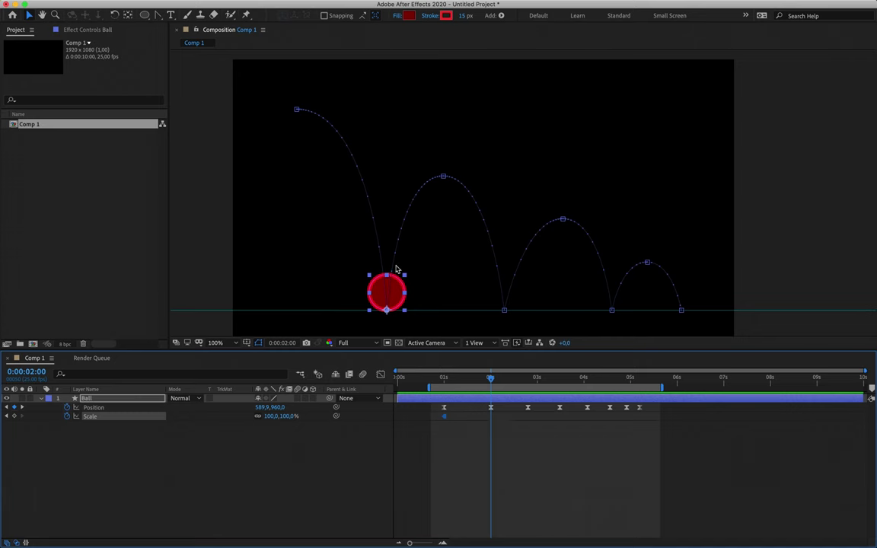
drag(286, 421, 318, 418)
key(ctrl+z)
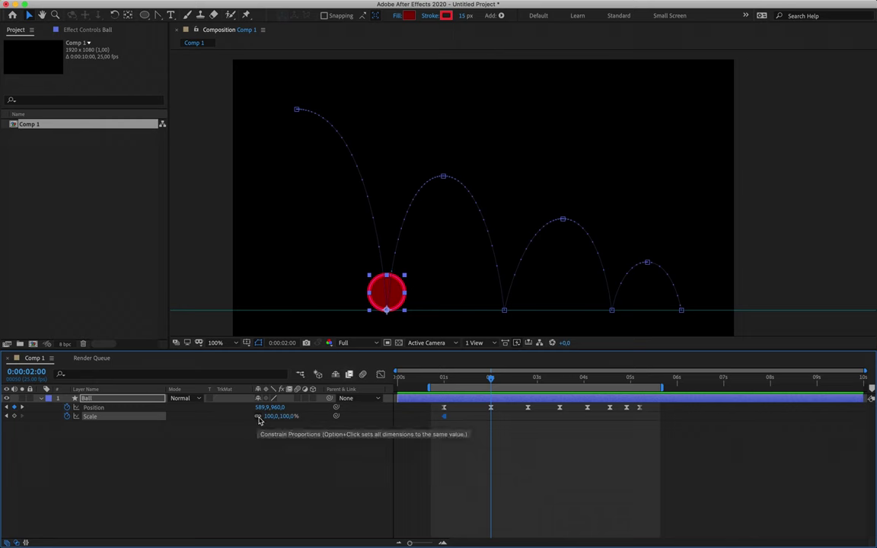
click(259, 418)
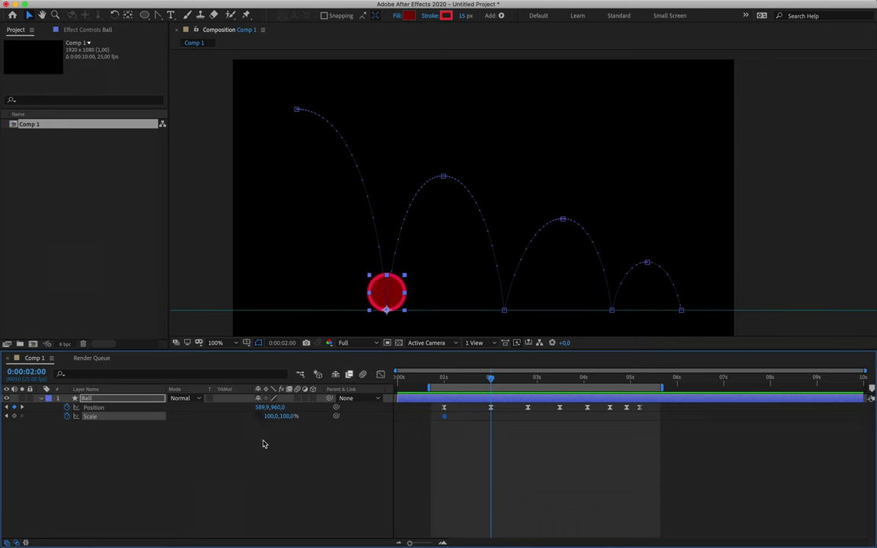
Step: Try stretching the ball's width to about 219% and its height to about 206% separately, undoing each change
click(271, 417)
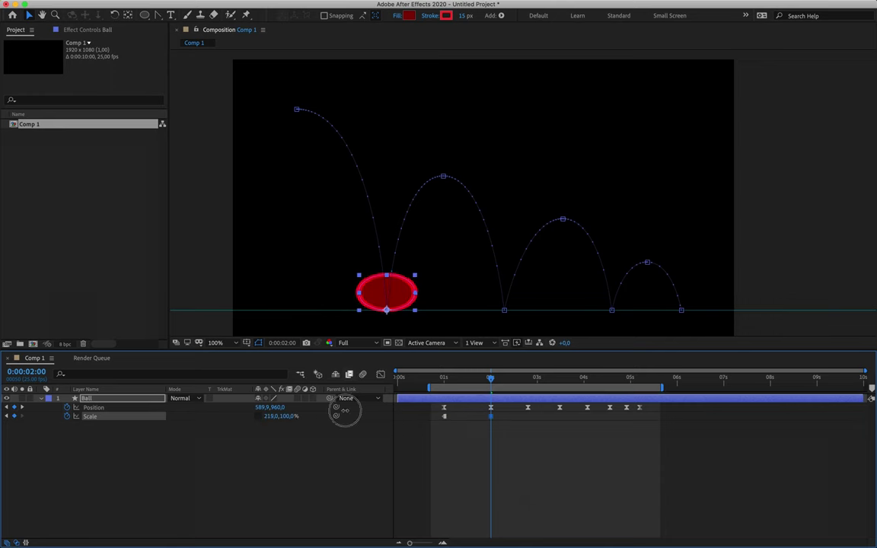
key(ctrl+z)
drag(288, 416, 341, 416)
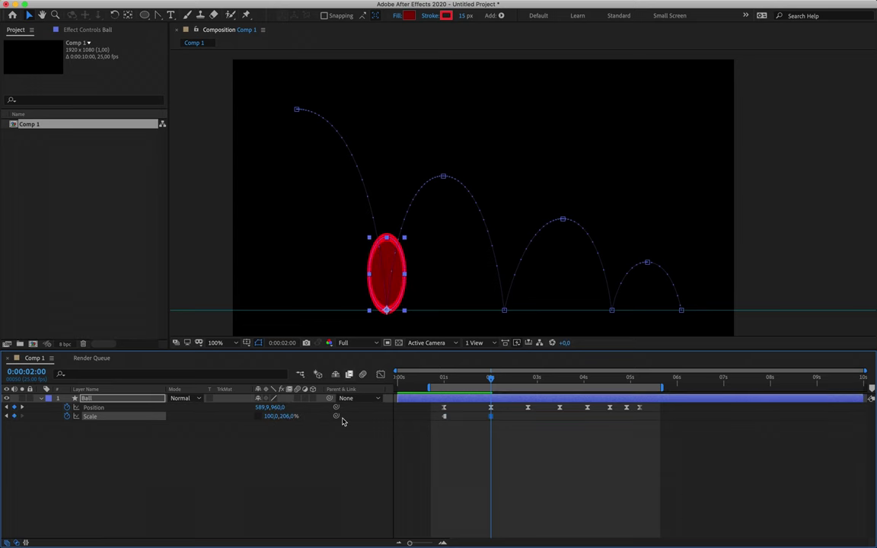
key(ctrl+z)
Step: Try squashing the ball to 120% width and 80% height at the first ground contact, and undo it
click(271, 416)
text(120)
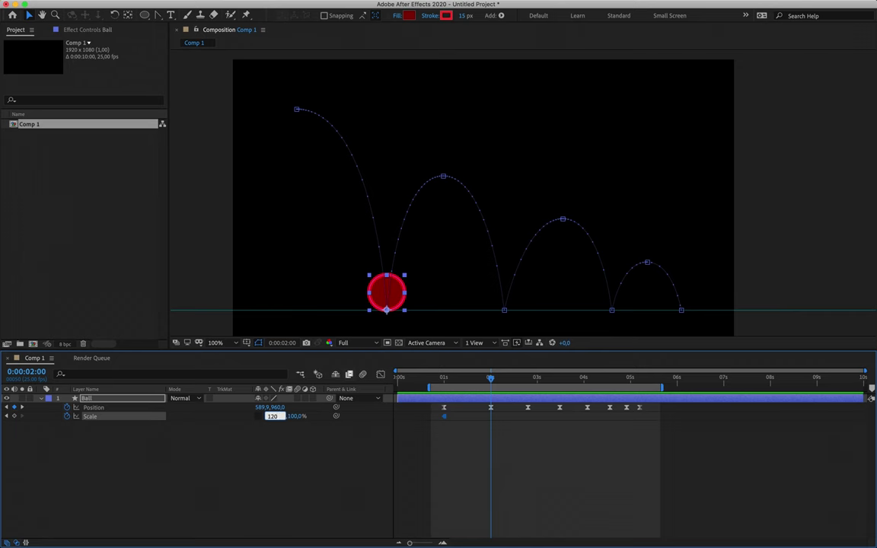
key(Tab)
text(80)
key(Return)
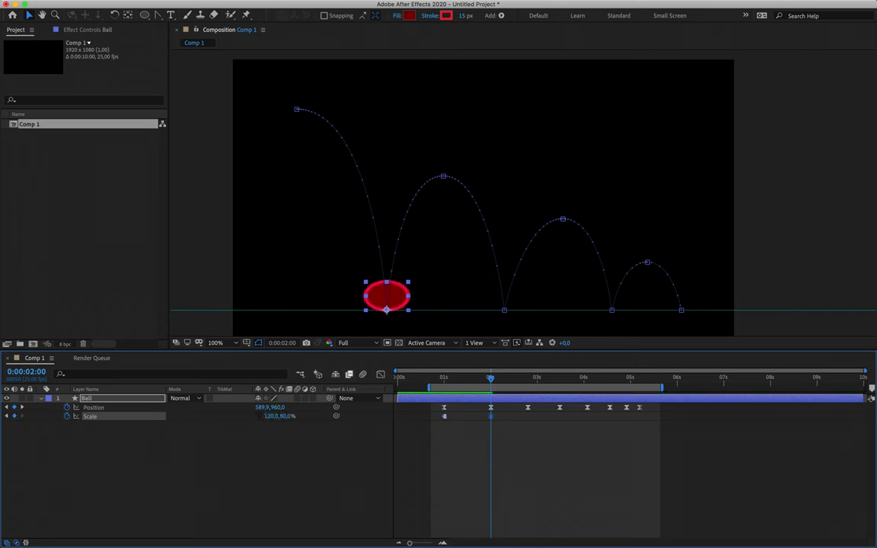
key(super+z)
key(super+z)
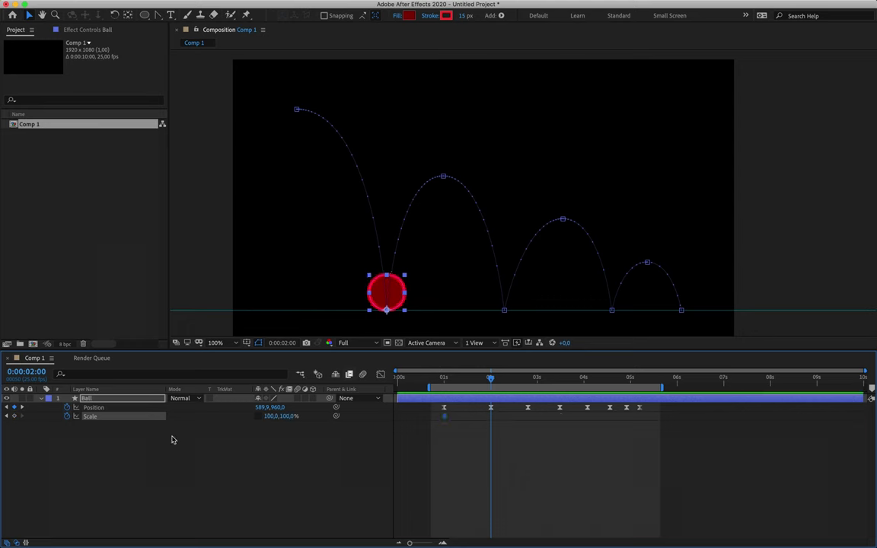
Step: Set the ball's Scale at 0:00:02:00 to 120% width and 80% height
click(290, 452)
click(394, 294)
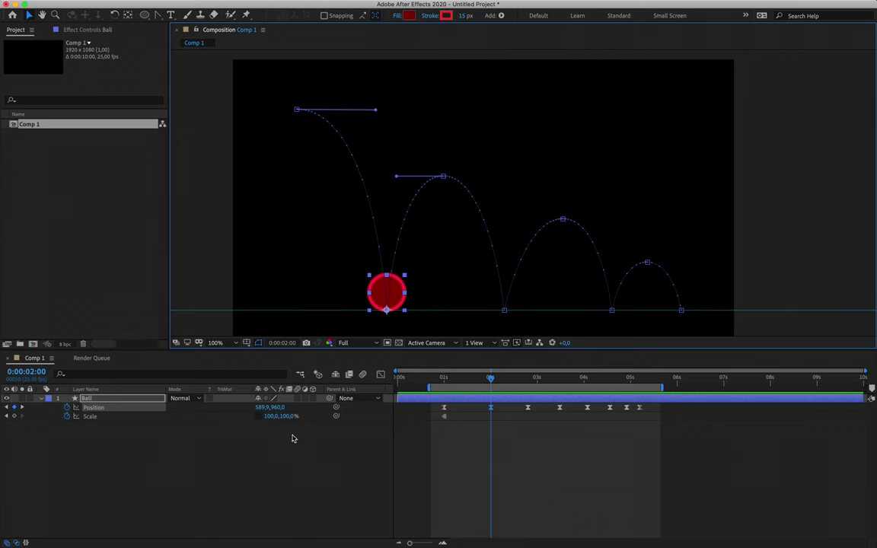
click(272, 418)
text(120)
key(Tab)
text(80)
key(Return)
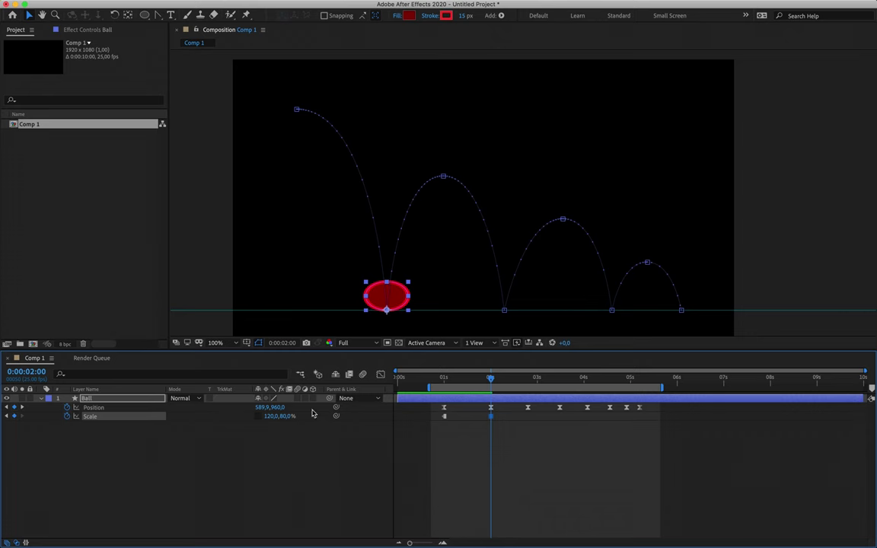
Step: Examine the squash Scale keyframe and scrub towards the top of the first bounce to check the ball's shape
click(490, 446)
drag(491, 386, 505, 386)
click(491, 415)
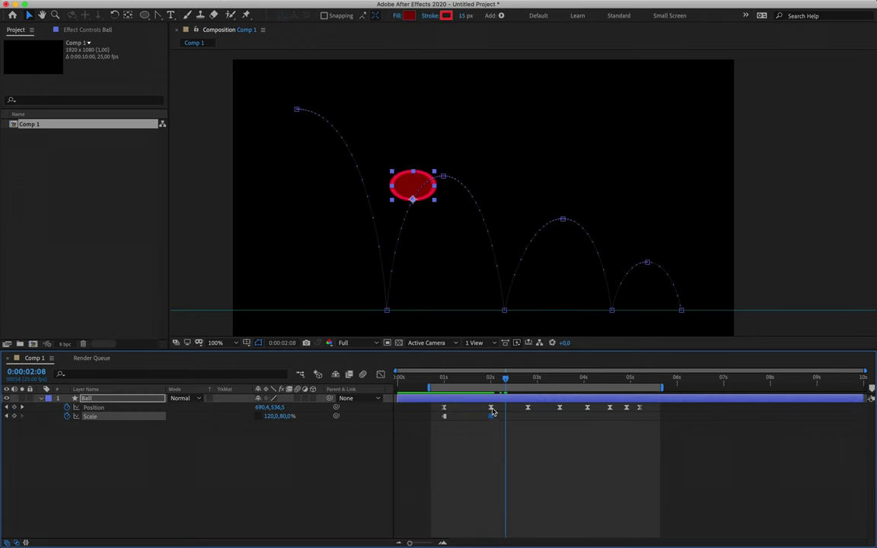
mouse_move(492, 420)
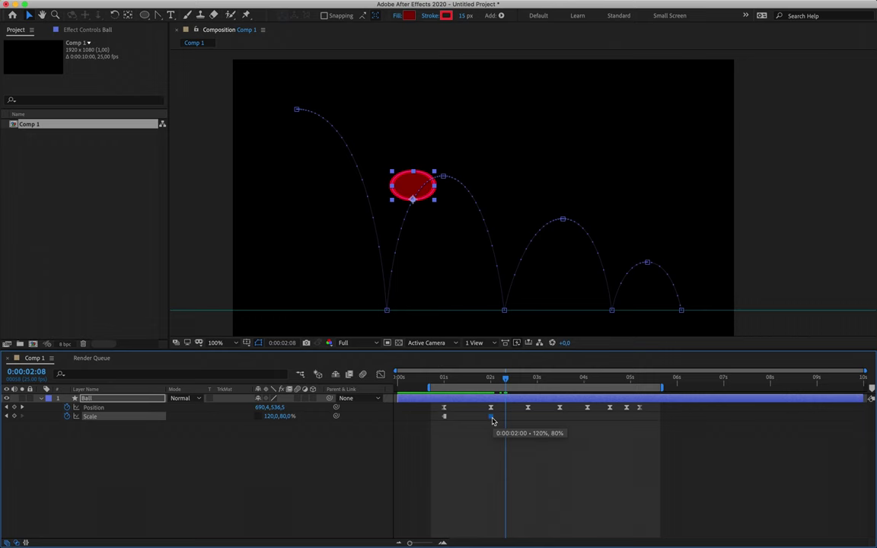
drag(457, 378, 526, 389)
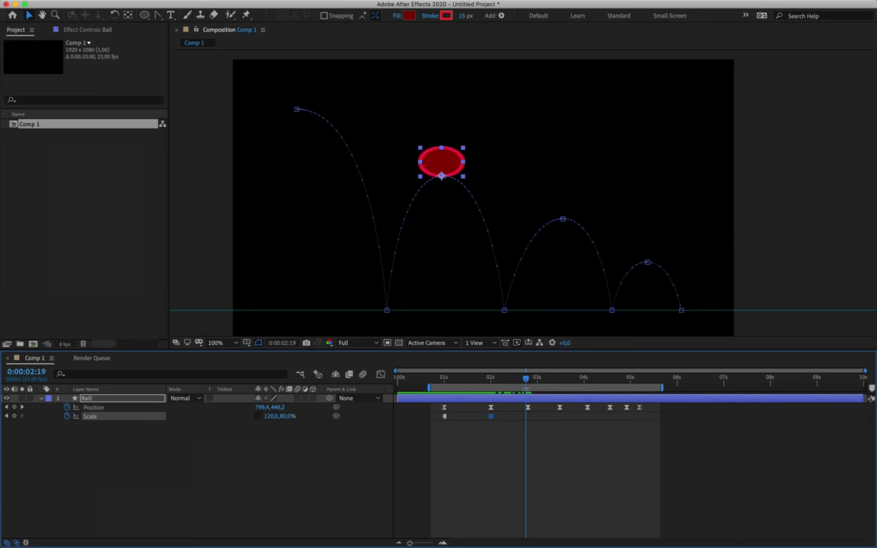
Step: Paste the ball's 100% Scale keyframe at the tops of the bounces, at 0:00:02:20, 0:00:04:02 and 0:00:04:23
click(527, 408)
click(444, 415)
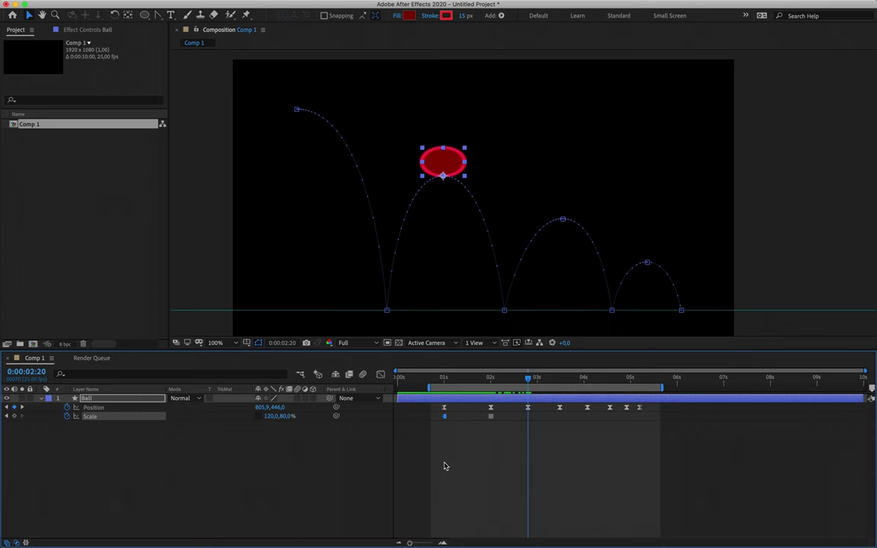
key(ctrl+v)
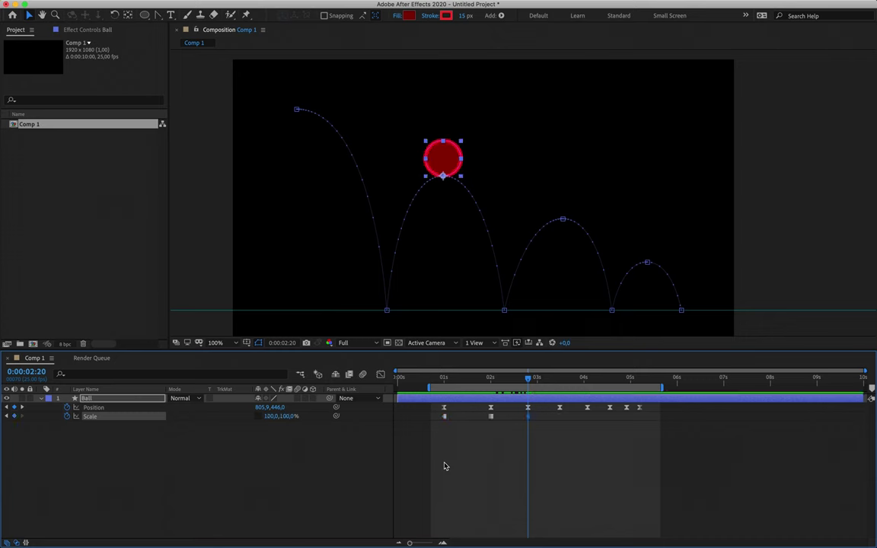
drag(527, 377, 589, 387)
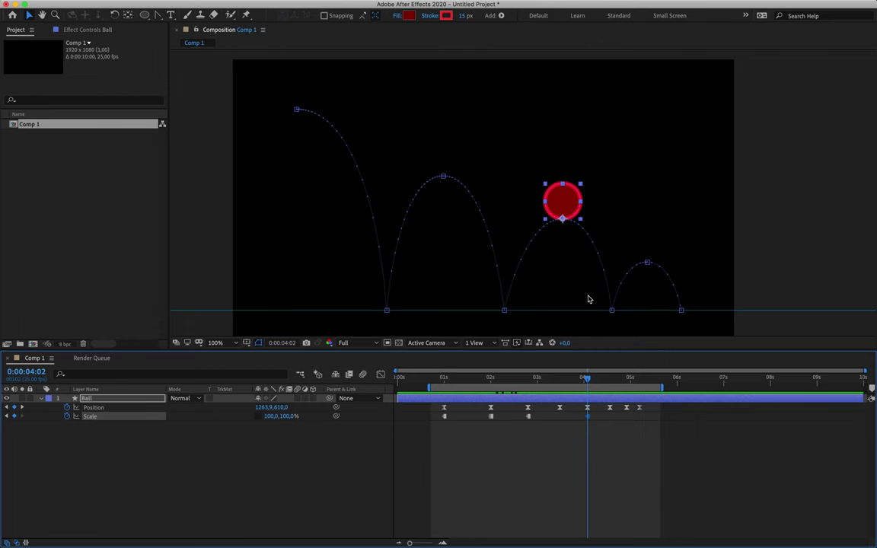
click(588, 379)
drag(587, 380, 627, 385)
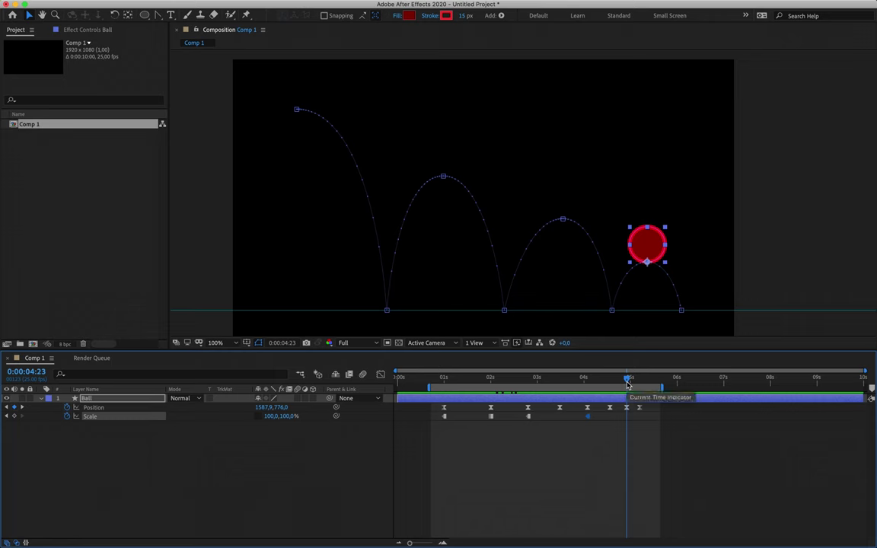
key(alt+shift+s)
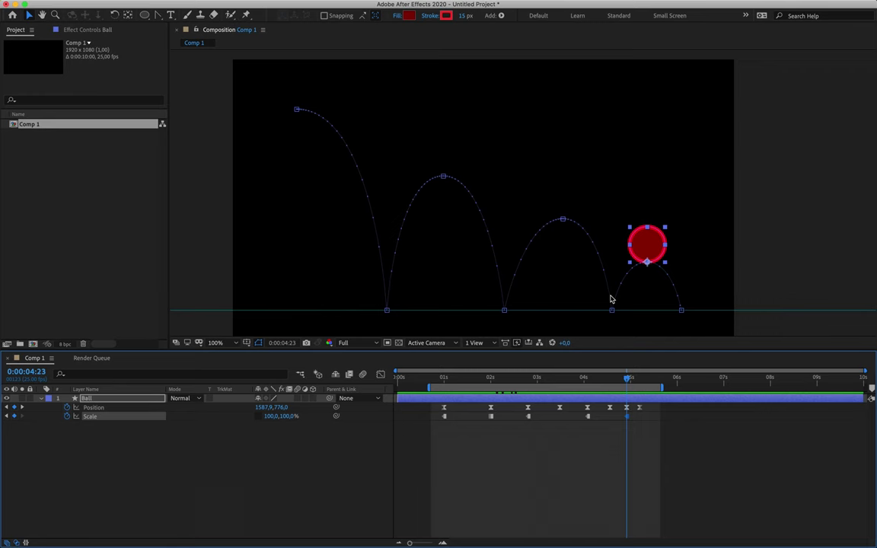
click(627, 418)
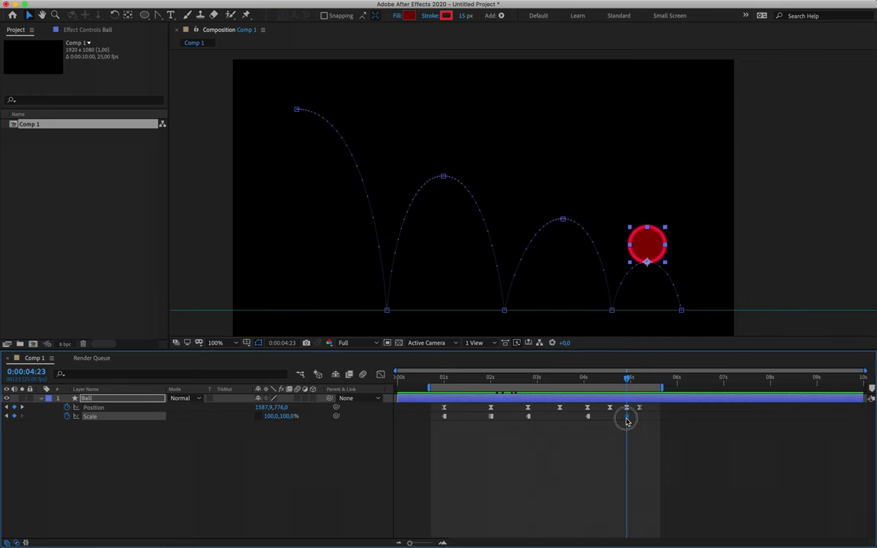
Step: Examine the undeformed Scale keyframes at the start and at the tops of the bounces against the Position keyframes
click(445, 379)
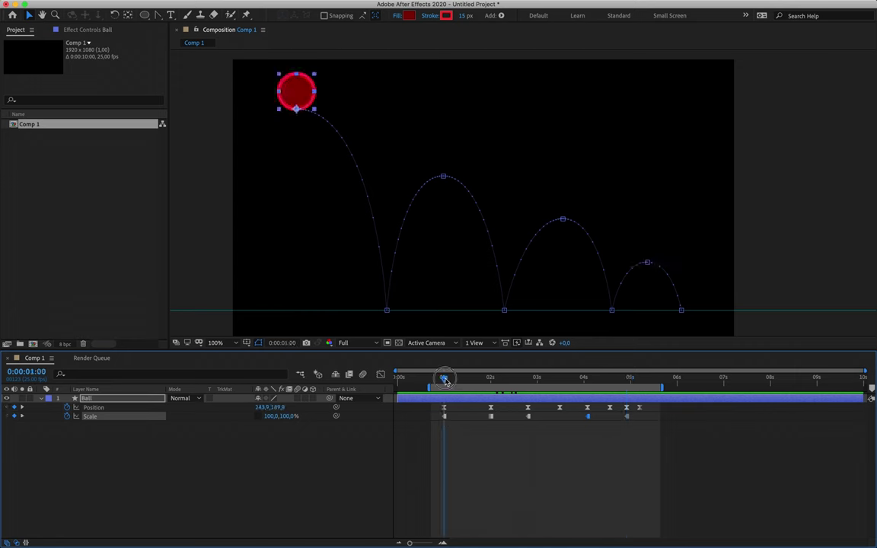
click(447, 422)
click(446, 417)
click(450, 496)
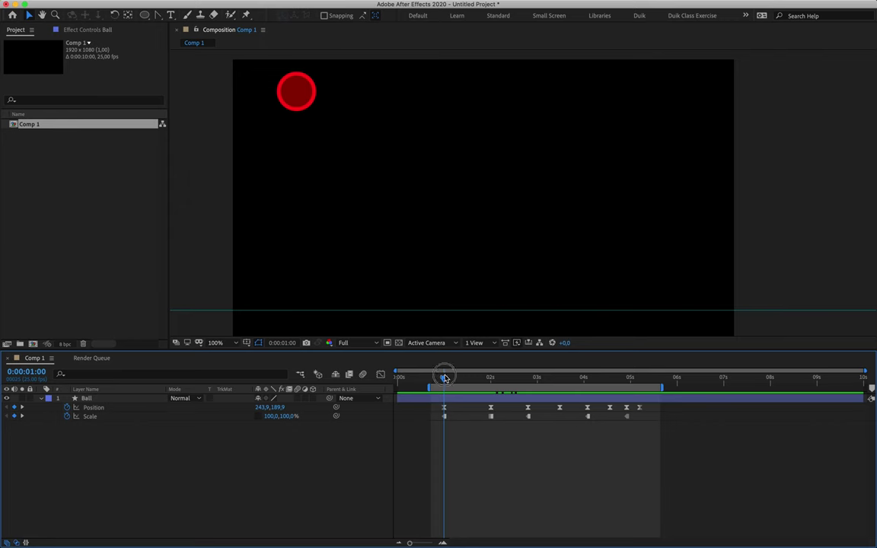
drag(446, 377, 461, 377)
click(445, 406)
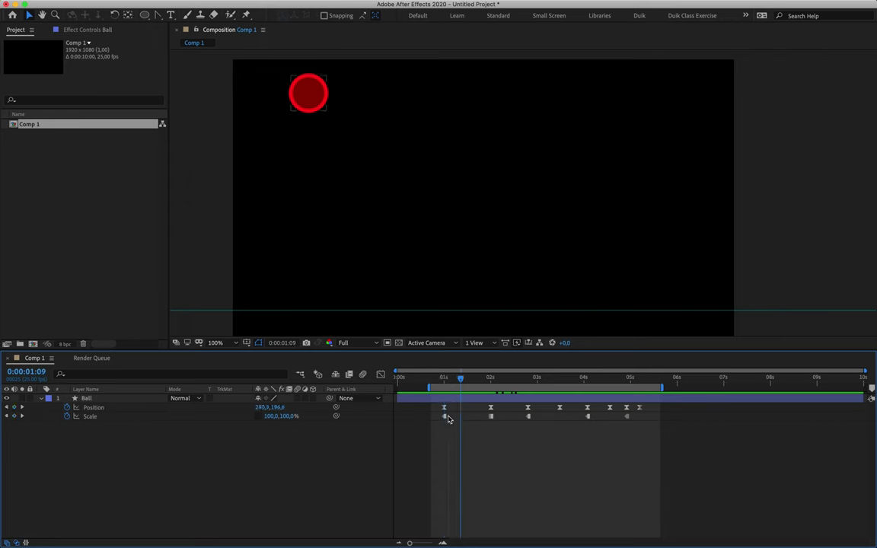
click(528, 417)
click(445, 416)
click(529, 417)
click(626, 417)
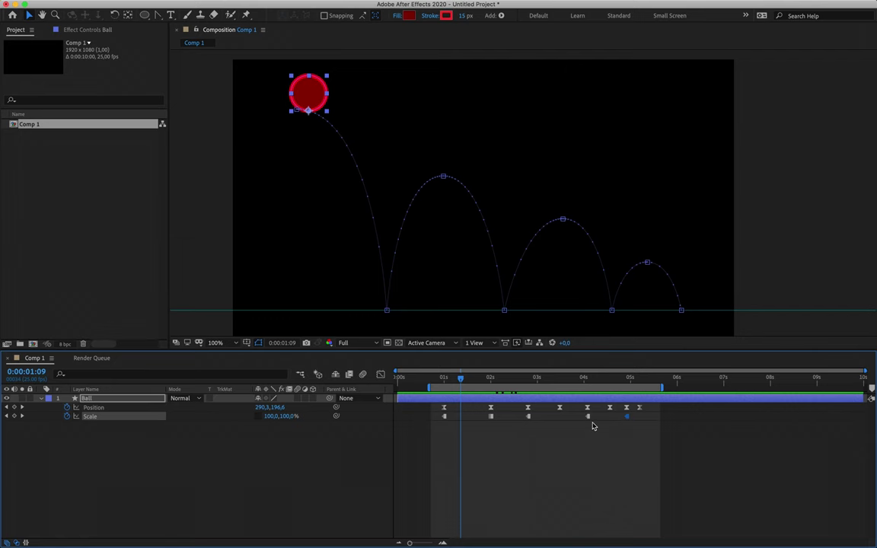
Step: Copy the first contact's squash Scale keyframe to the second ground contact at 0:00:03:12 and set it to 115% width and 85% height
drag(533, 377, 560, 378)
click(490, 417)
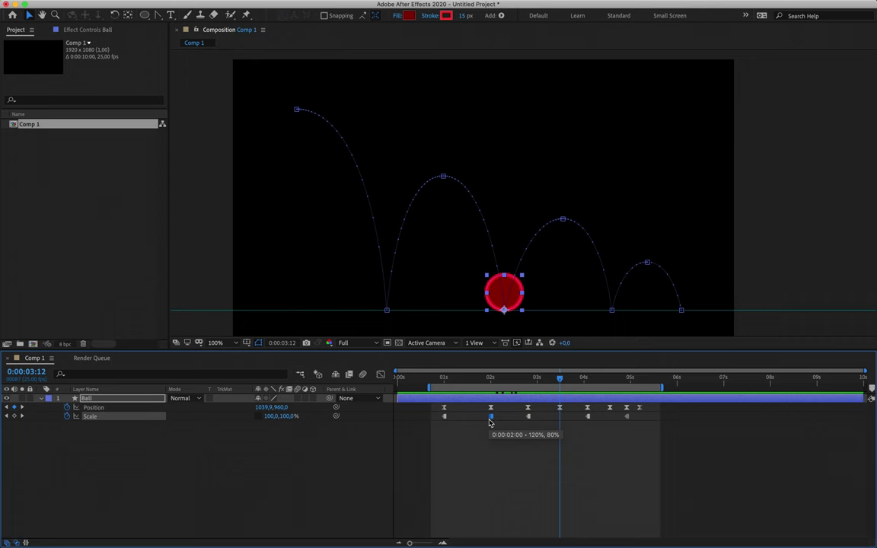
key(super+v)
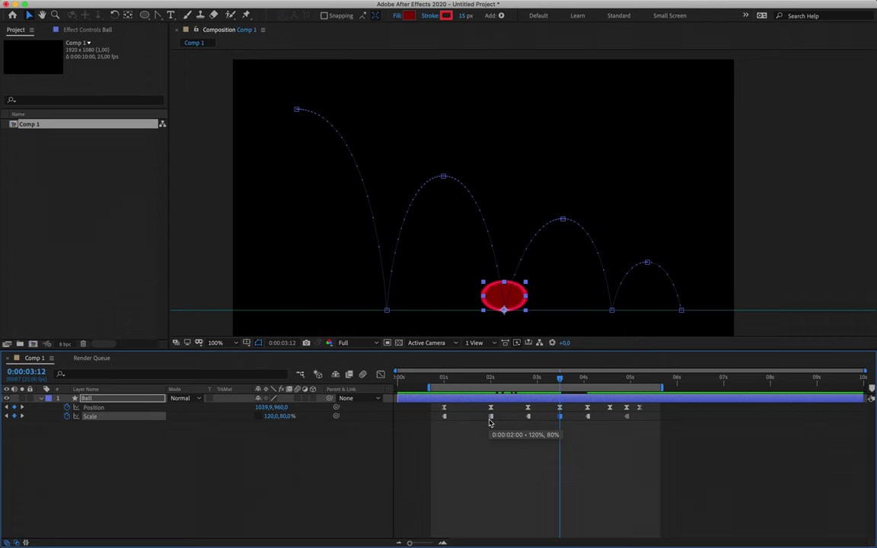
click(272, 417)
text(115)
key(Tab)
text(85)
key(Return)
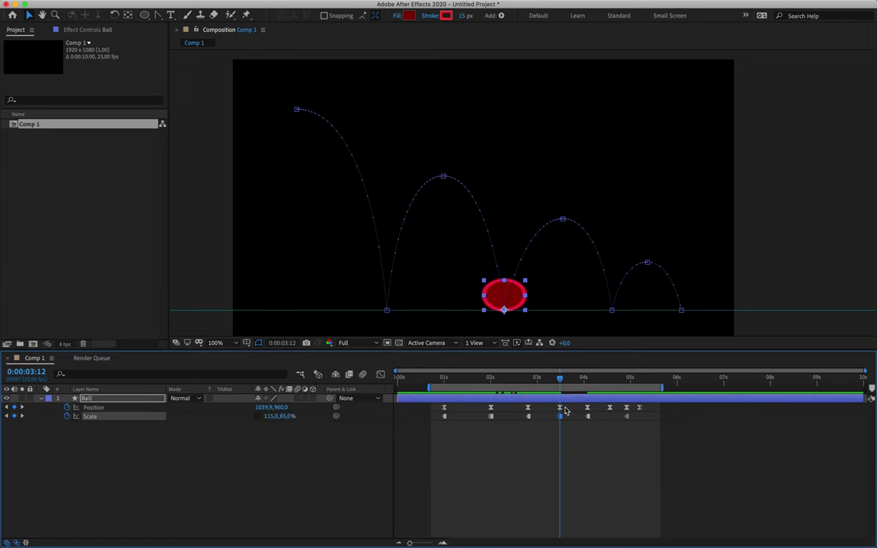
Step: Paste the squash Scale keyframe at the third ground contact, 0:00:04:14, and set it to 110% width and 90% height
click(610, 379)
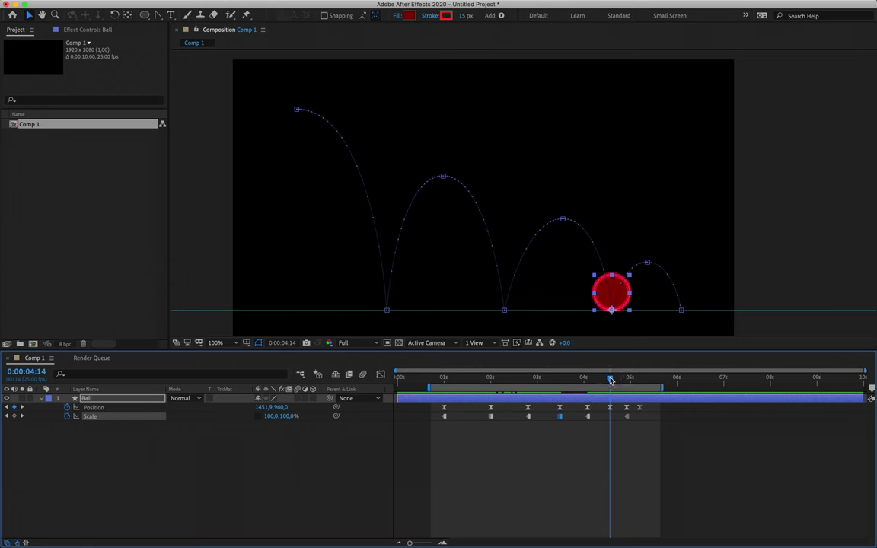
key(super+v)
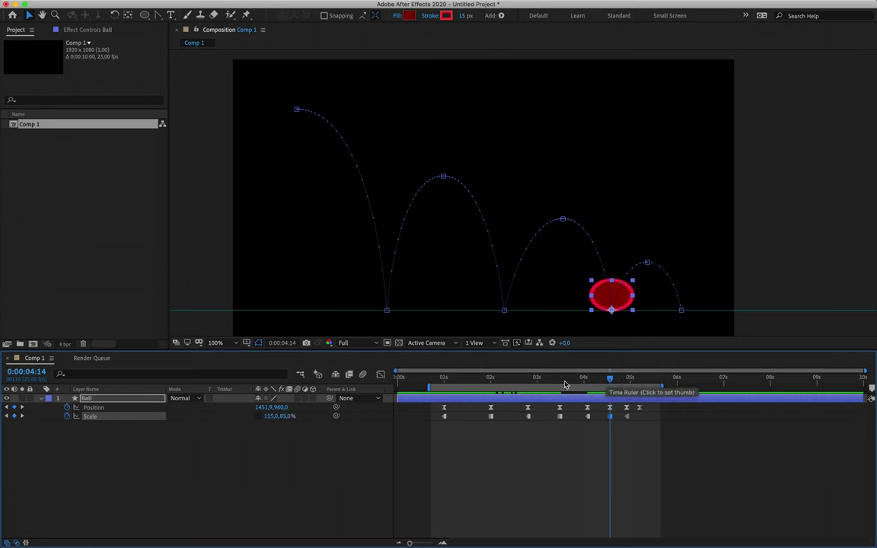
click(271, 418)
text(110)
key(Tab)
text(90)
key(Return)
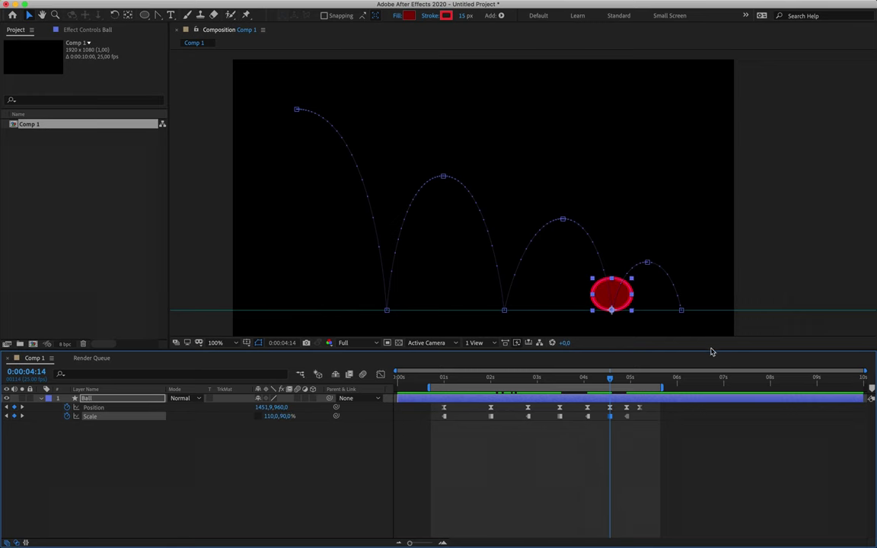
Step: Paste a squash Scale keyframe at the last ground contact, 0:00:05:05, and set it to 105% width and 95% height
click(640, 380)
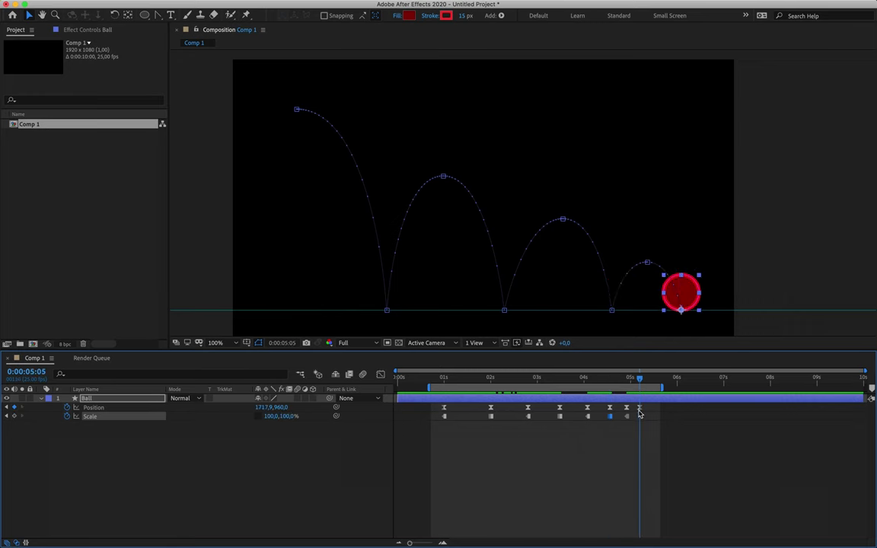
key(ctrl+v)
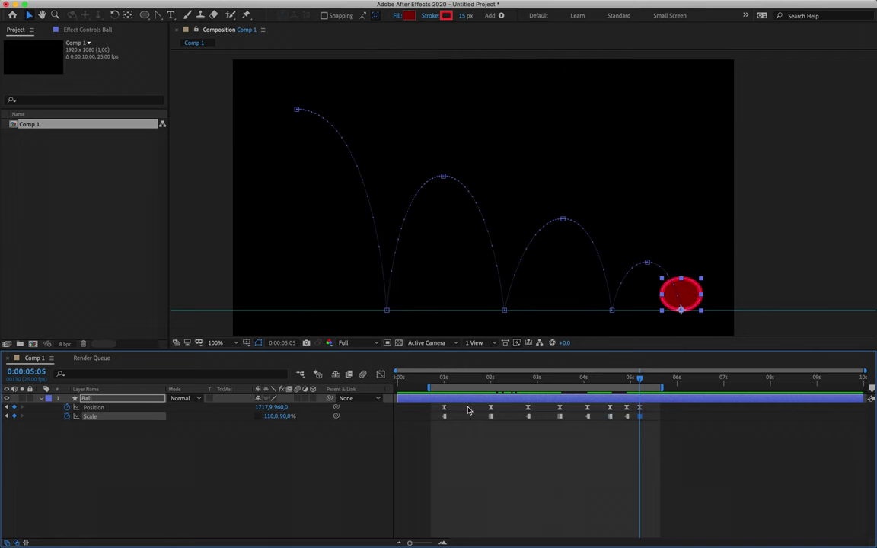
click(272, 416)
text(105)
key(Tab)
text(95)
key(Return)
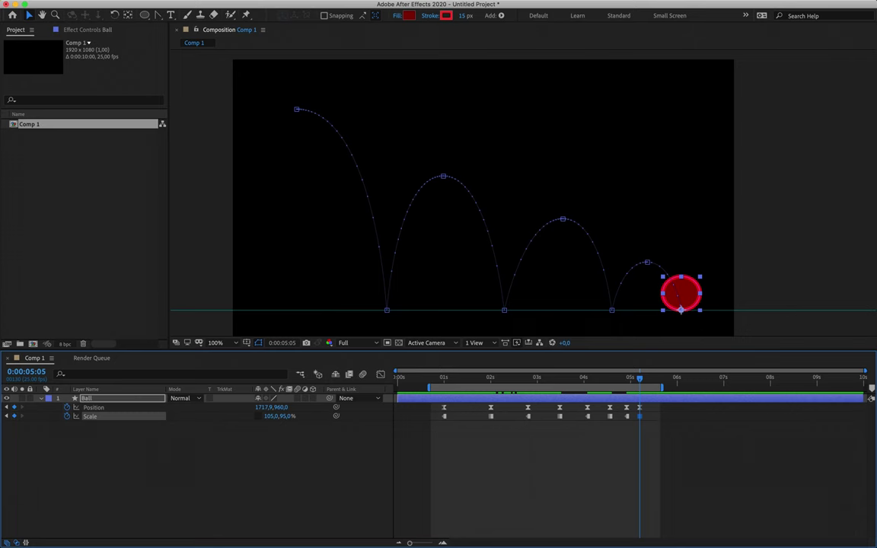
Step: Preview the bounce animation and scrub to the first ground contact at 0:00:02:00 to check the squash
key(space)
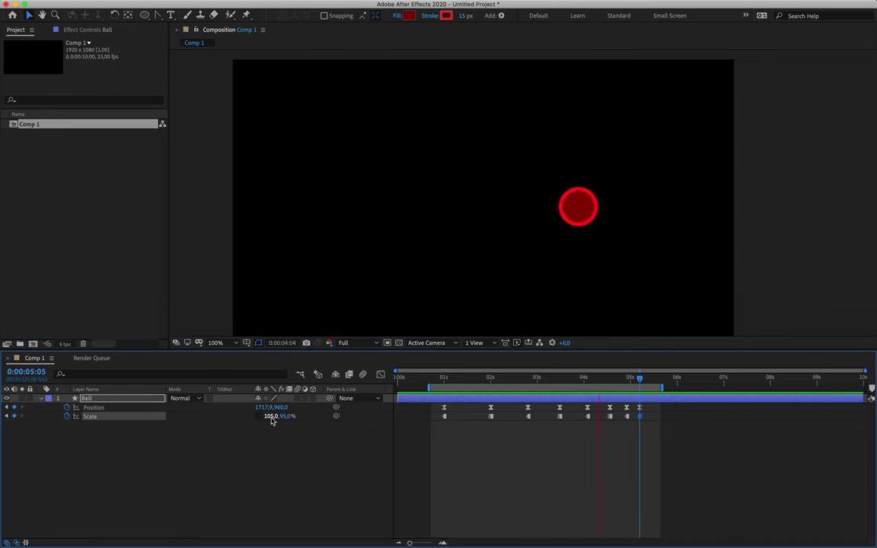
drag(456, 379, 492, 390)
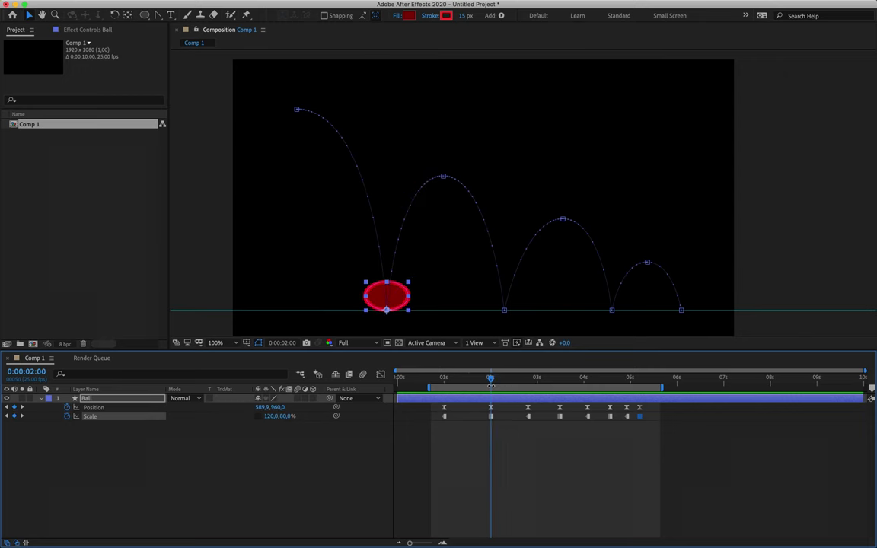
mouse_move(492, 386)
mouse_down()
mouse_move(445, 382)
mouse_move(489, 386)
mouse_up()
Step: Copy the first squash Scale keyframe three frames earlier, to 0:00:01:22, and set it to 80% width and 120% height
click(490, 417)
key(Page_Up)
key(Page_Up)
key(Page_Up)
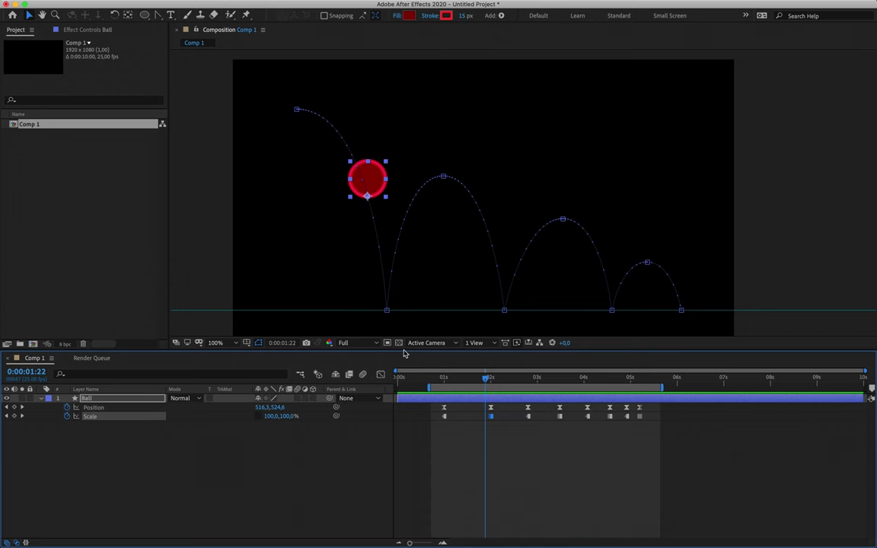
key(ctrl+v)
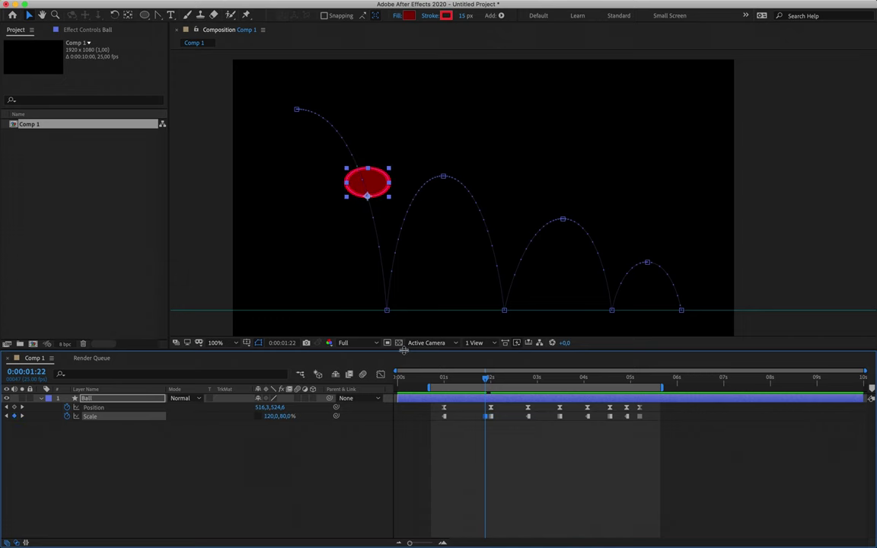
click(272, 417)
text(80)
key(Tab)
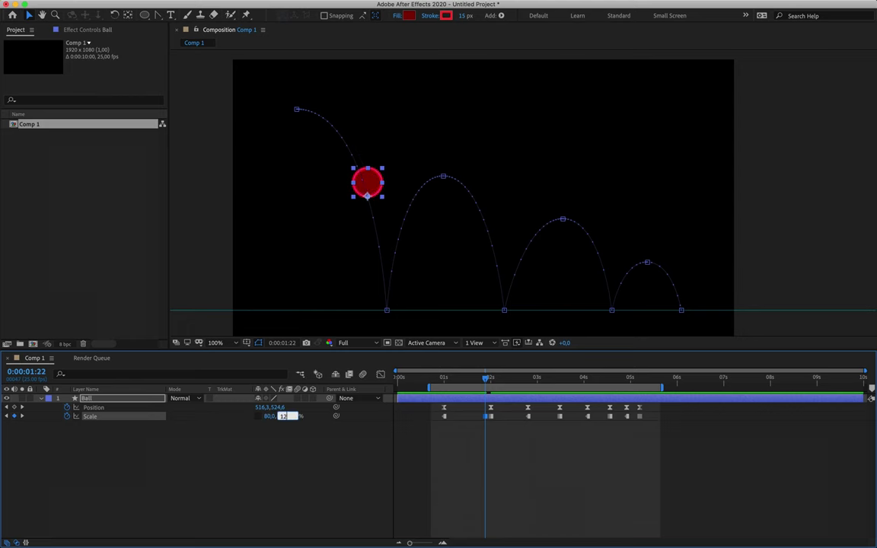
text(120)
key(Return)
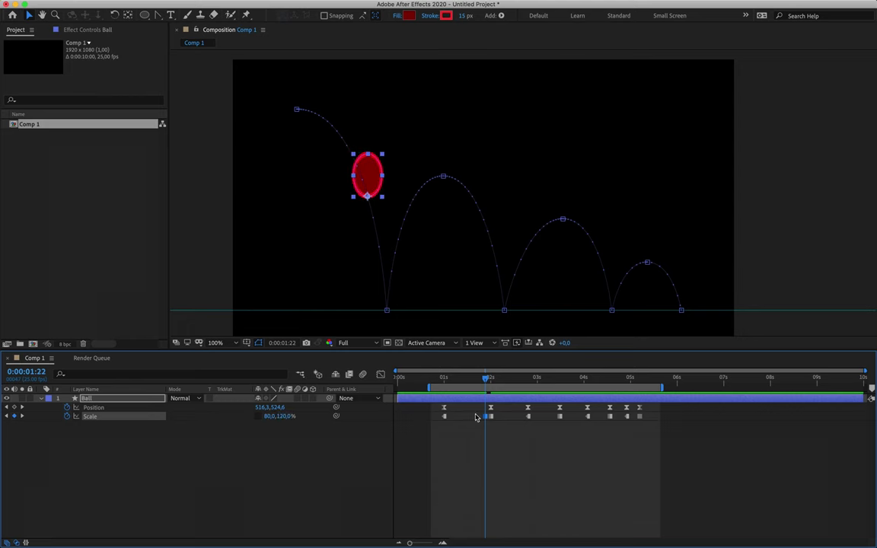
Step: Paste the 80% by 120% stretch Scale keyframe three frames after the first ground contact, at 0:00:02:03
click(443, 543)
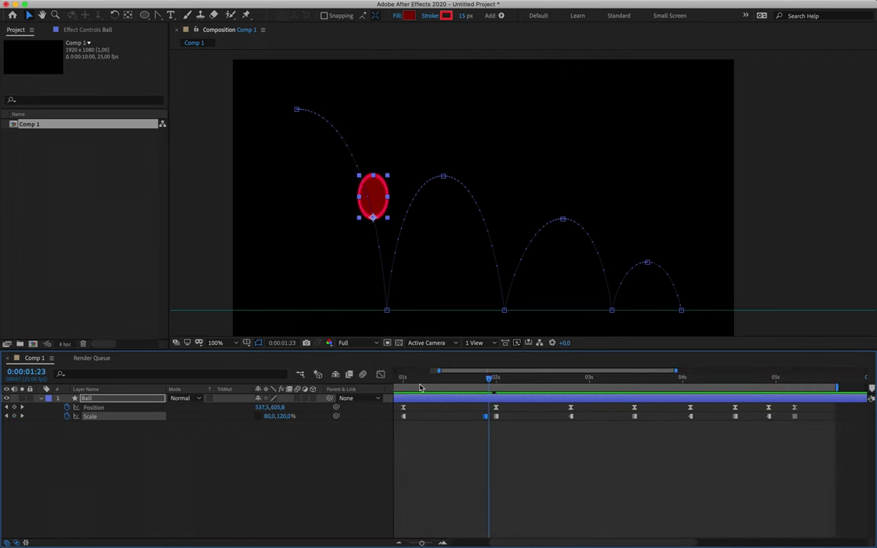
key(k)
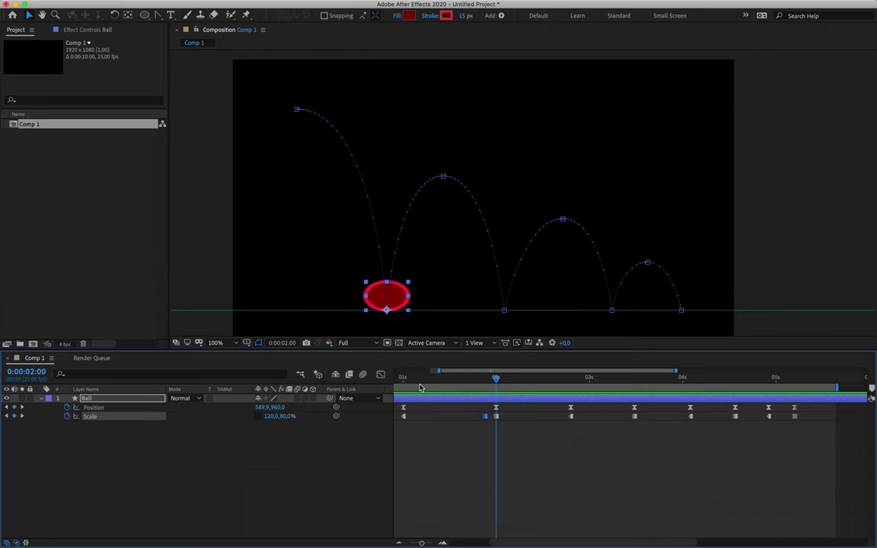
key(Page_Down)
key(Page_Down)
key(Page_Down)
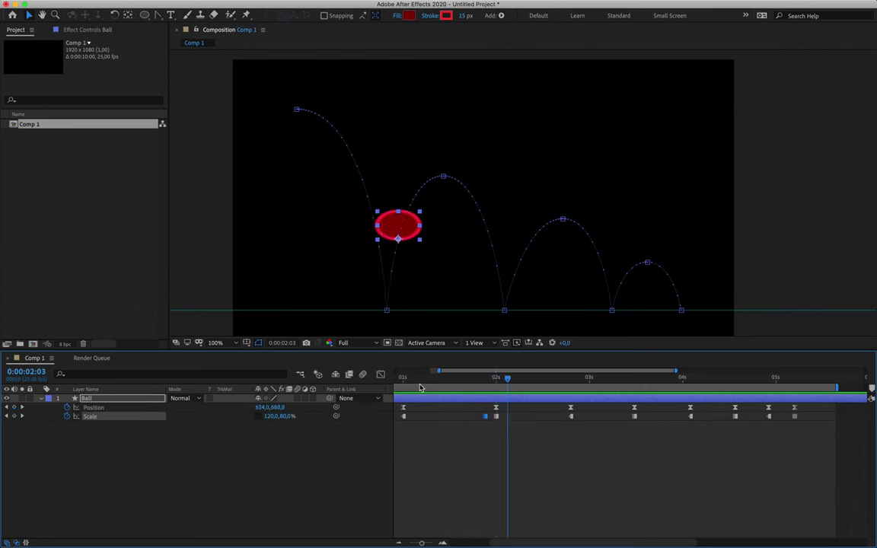
key(super+v)
Step: Return to the first ground contact and examine the group of three Scale keyframes around it
mouse_move(509, 380)
mouse_down()
mouse_move(485, 381)
mouse_move(511, 387)
mouse_move(496, 383)
mouse_up()
click(496, 409)
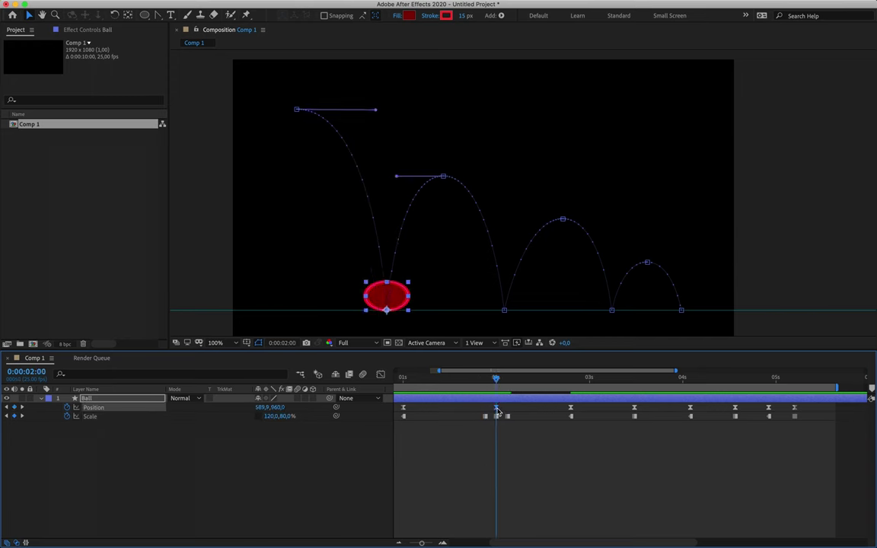
drag(463, 417, 516, 429)
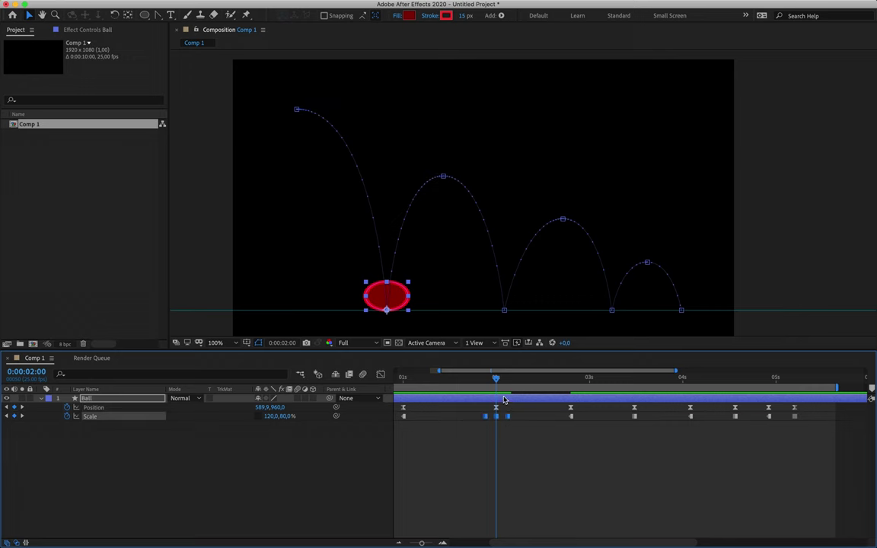
Step: Copy the second ground contact's squash Scale keyframe three frames earlier, to 0:00:03:09, and set it to 85% width and 115% height
drag(495, 379, 637, 386)
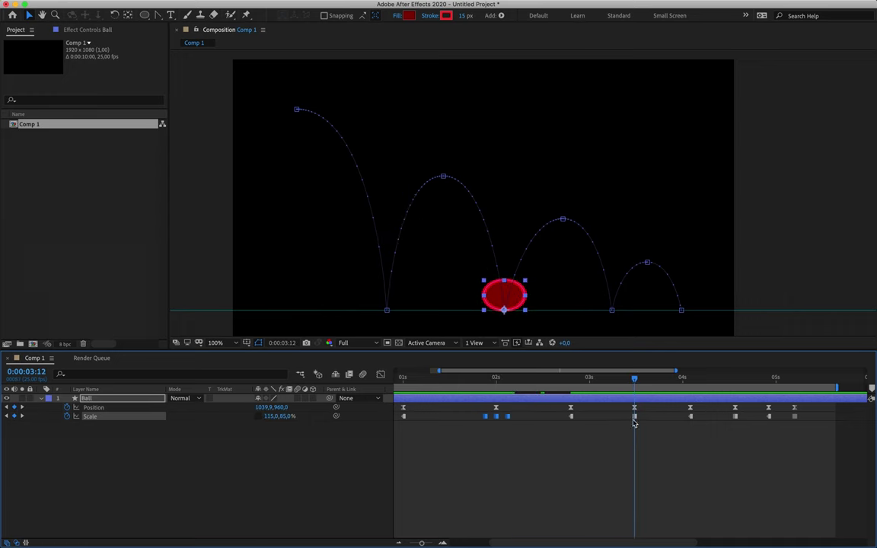
click(635, 417)
click(635, 408)
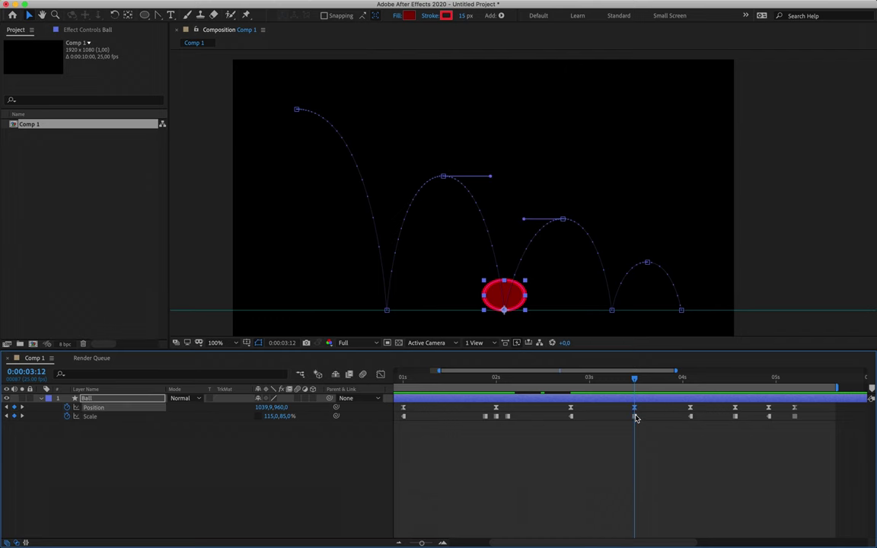
click(635, 416)
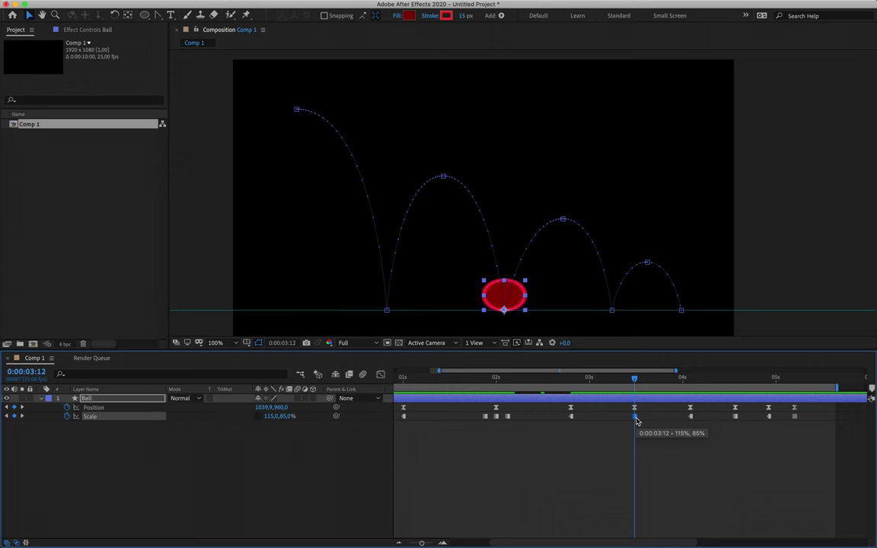
key(Page_Up)
key(Page_Up)
key(Page_Up)
drag(635, 417, 624, 417)
click(271, 417)
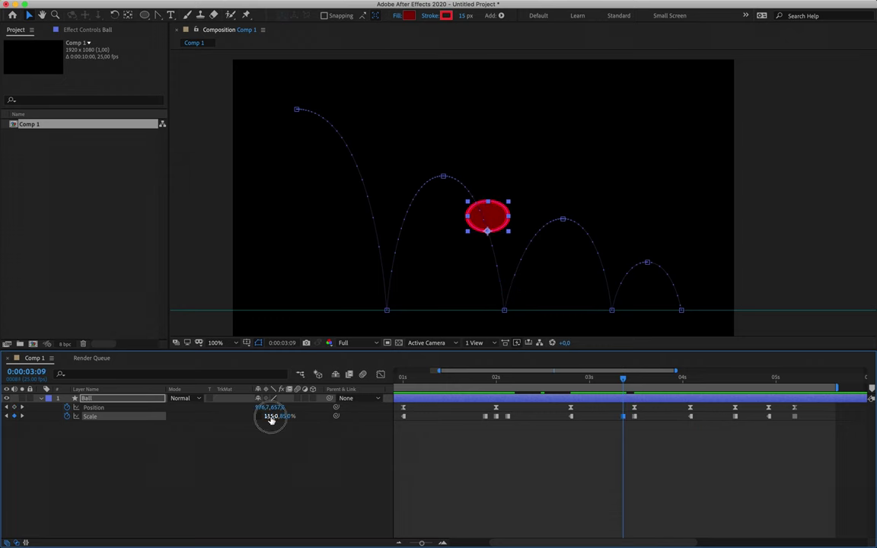
text(85)
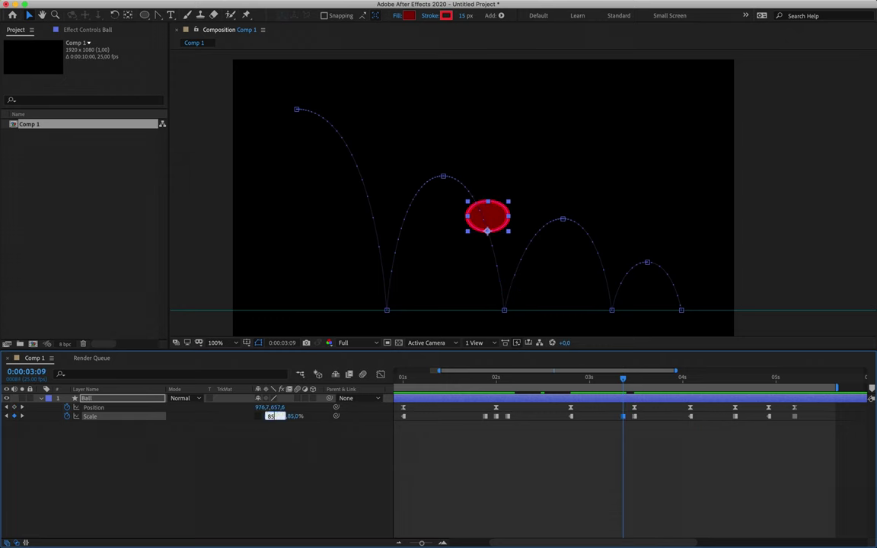
key(Tab)
key(Return)
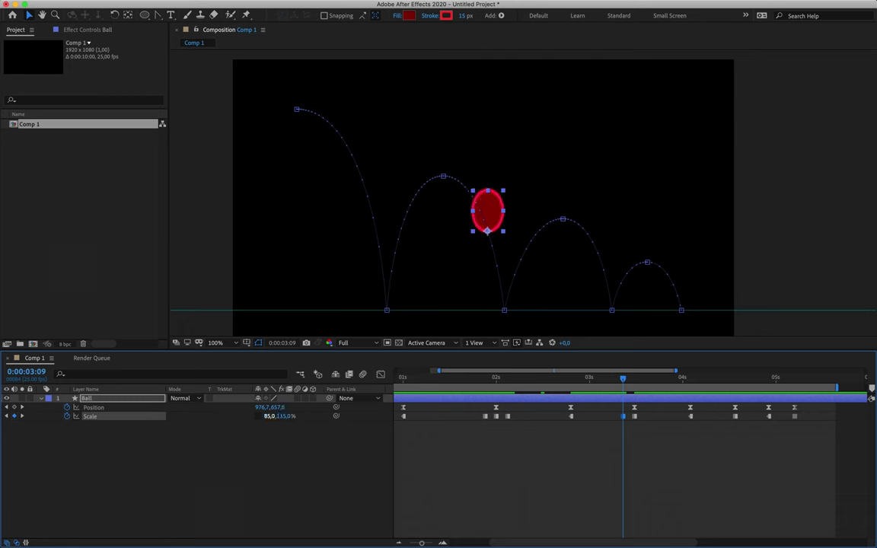
Step: Paste the 85% by 115% stretch Scale keyframe three frames after the second ground contact, at 0:00:03:15
key(Page_Down)
key(Page_Down)
key(Page_Down)
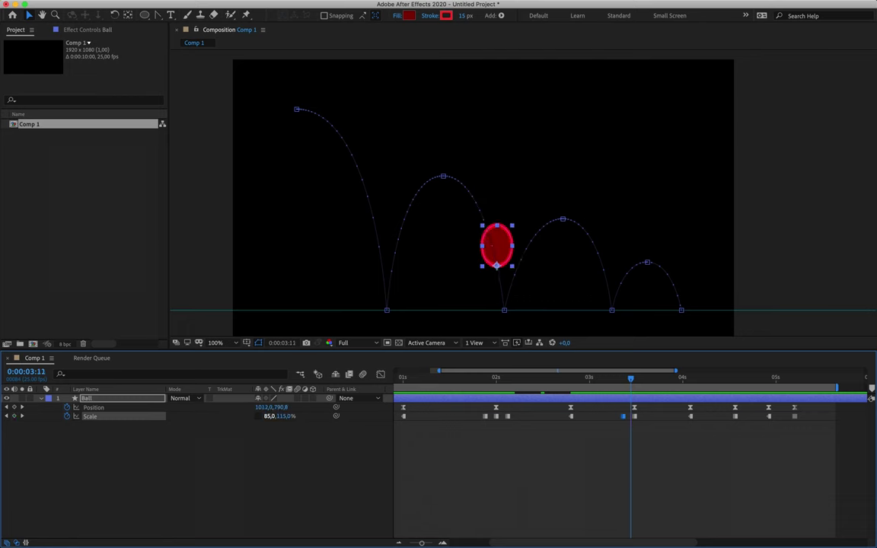
key(Page_Down)
key(Page_Down)
key(Page_Down)
key(ctrl+v)
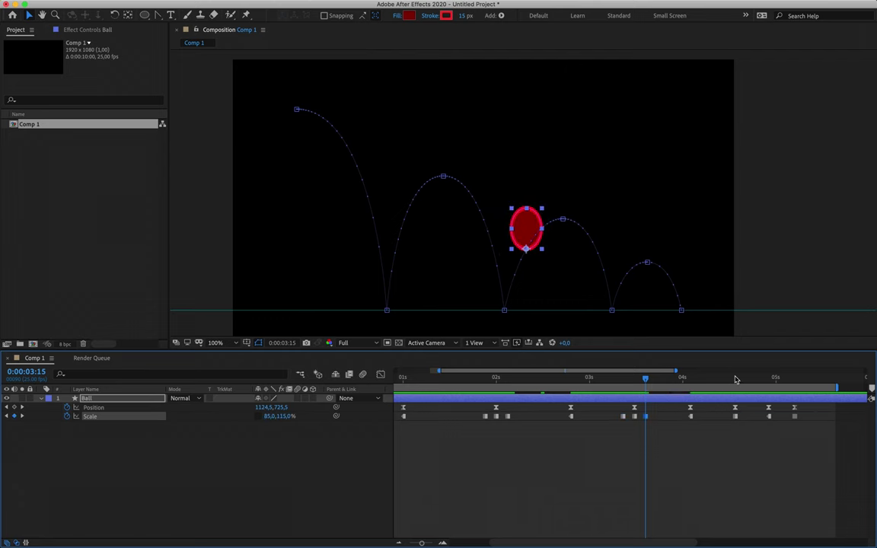
Step: Copy the third ground contact's squash Scale keyframe three frames earlier, to 0:00:04:11, and set it to 90% width and 110% height
click(736, 377)
mouse_move(737, 416)
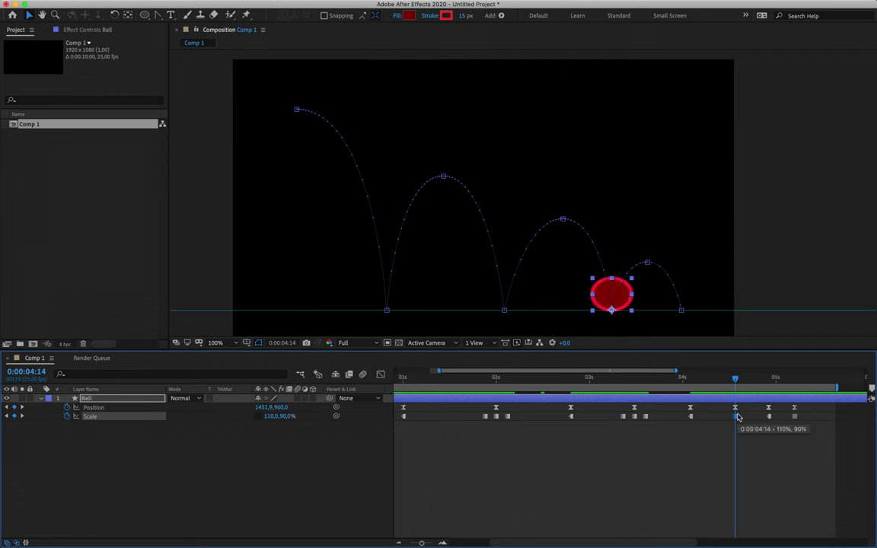
key(Page_Up)
key(Page_Up)
key(Page_Up)
key(ctrl+v)
click(271, 417)
text(90)
key(Tab)
text(110)
key(Return)
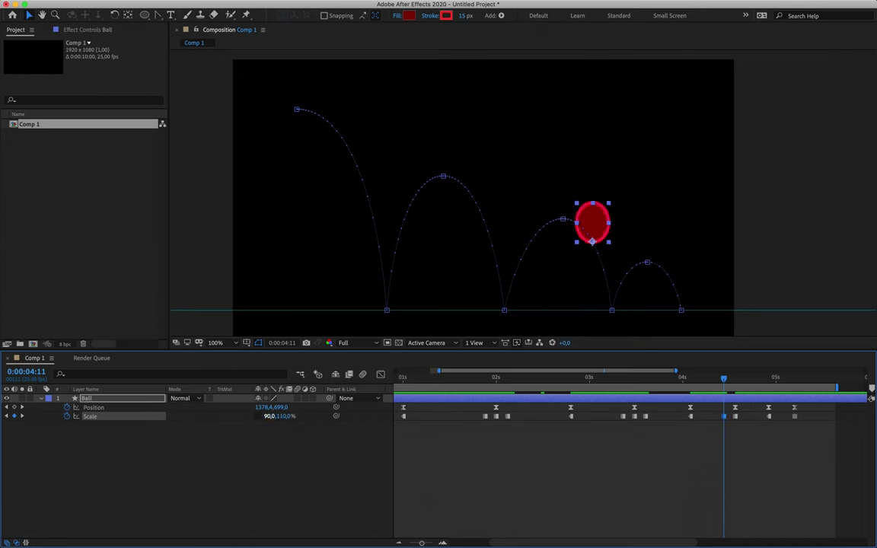
Step: Paste the 90% by 110% stretch Scale keyframe three frames after the third ground contact, at 0:00:04:17
key(Page_Down)
key(Page_Down)
key(Page_Down)
key(Page_Down)
key(Page_Down)
key(Page_Down)
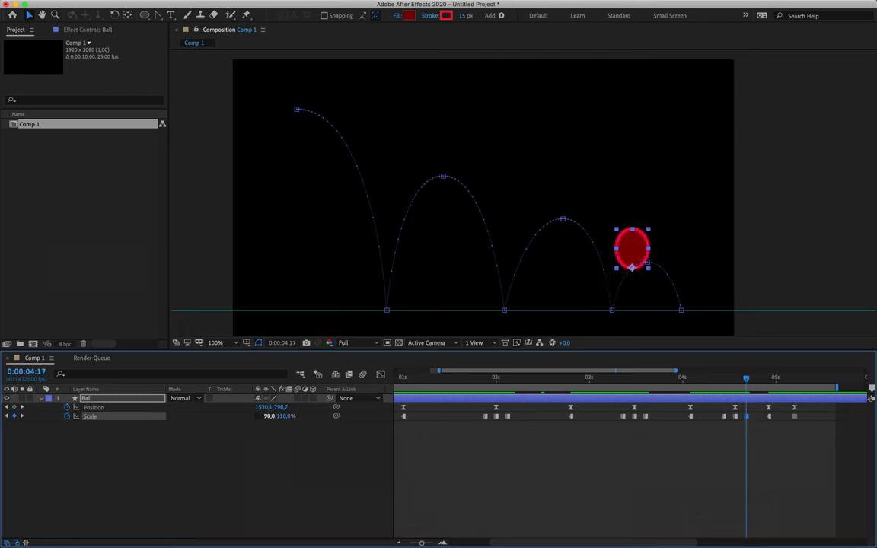
Step: Copy the final ground contact's squash Scale keyframe three frames earlier, to 0:00:05:02, and set it to 95% width and 105% height
click(795, 379)
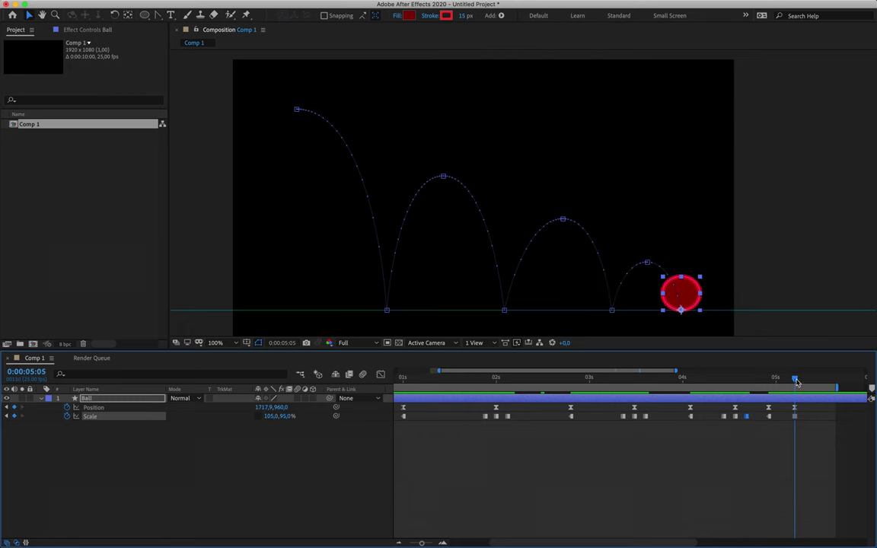
click(795, 416)
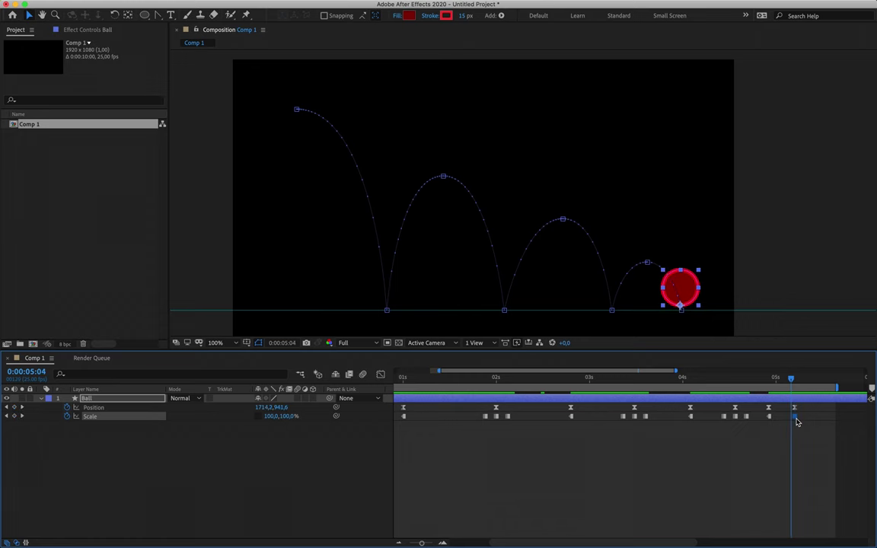
key(Page_Up)
key(Page_Up)
key(Page_Up)
key(ctrl+v)
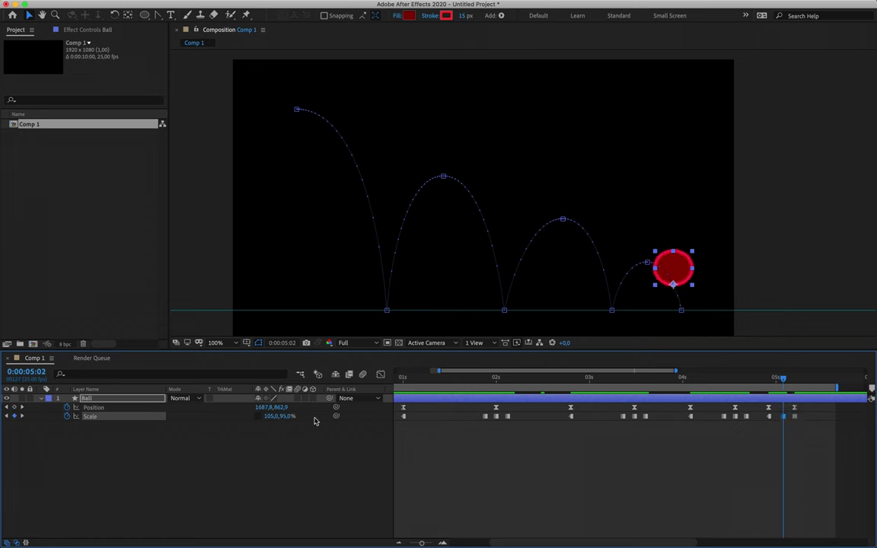
click(271, 416)
text(95)
key(Tab)
text(105)
key(Return)
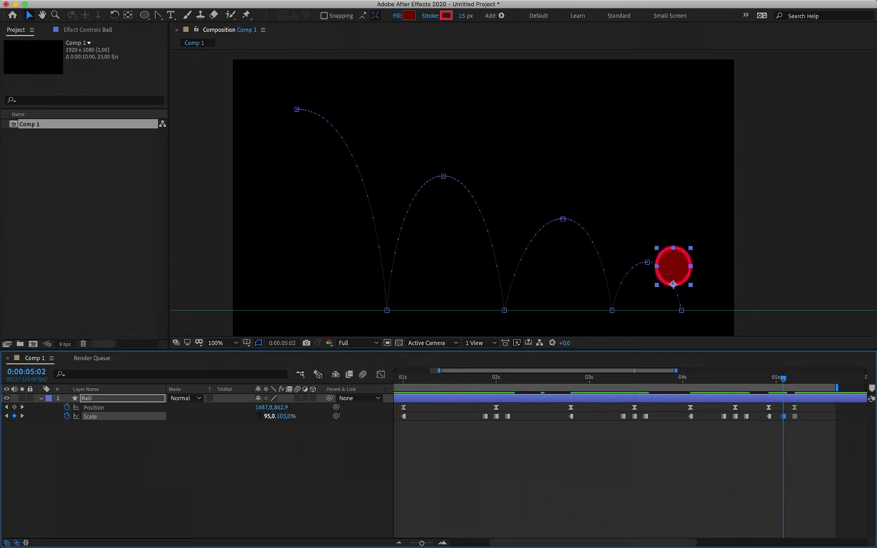
Step: Add a Scale keyframe of 100% width and 100% height three frames after the final ground contact, at 0:00:05:08
key(Page_Down)
key(Page_Down)
key(Page_Down)
key(Page_Down)
key(Page_Down)
key(Page_Down)
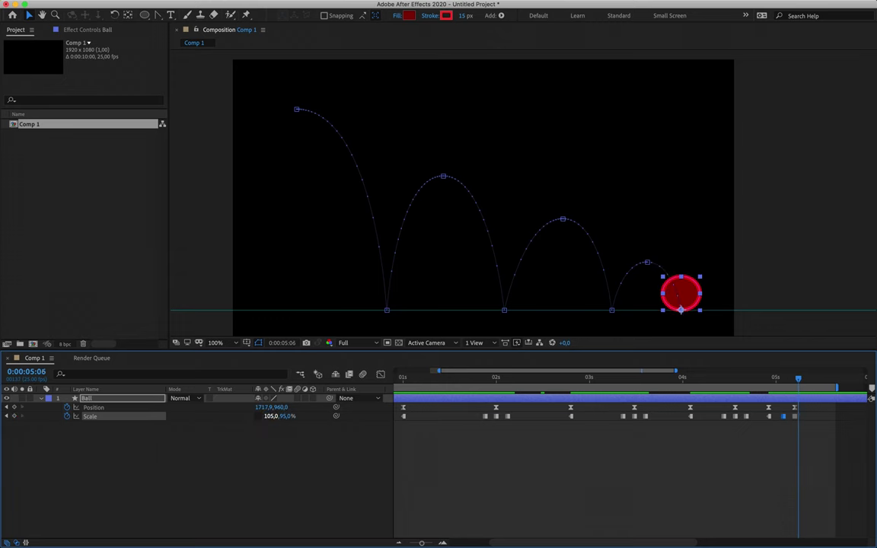
click(271, 416)
text(100)
key(Tab)
text(100)
key(Return)
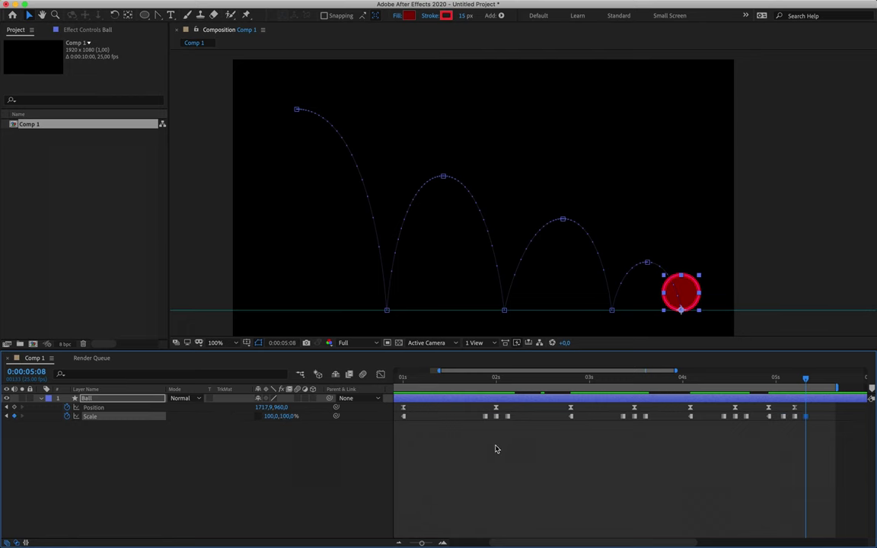
Step: Select all of the ball's Scale keyframes and apply Easy Ease to them
scroll(494, 451, down, 2)
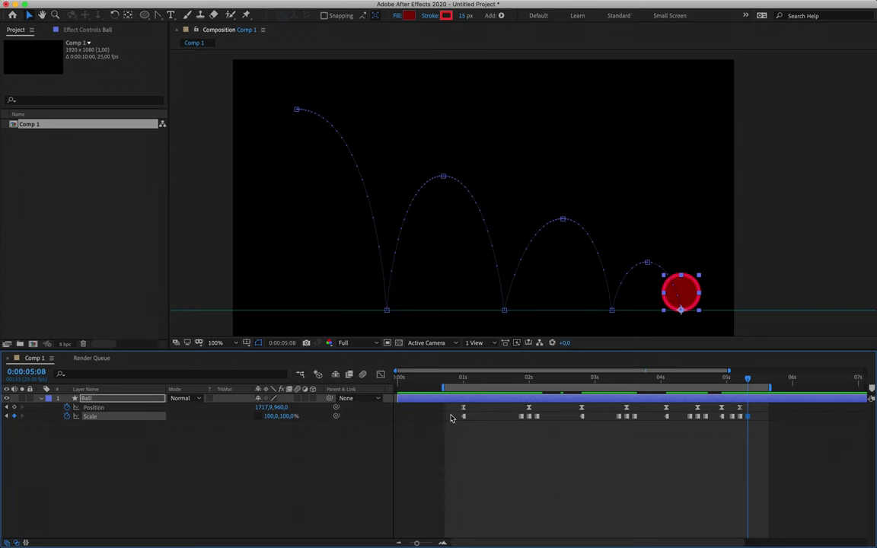
drag(451, 418, 770, 448)
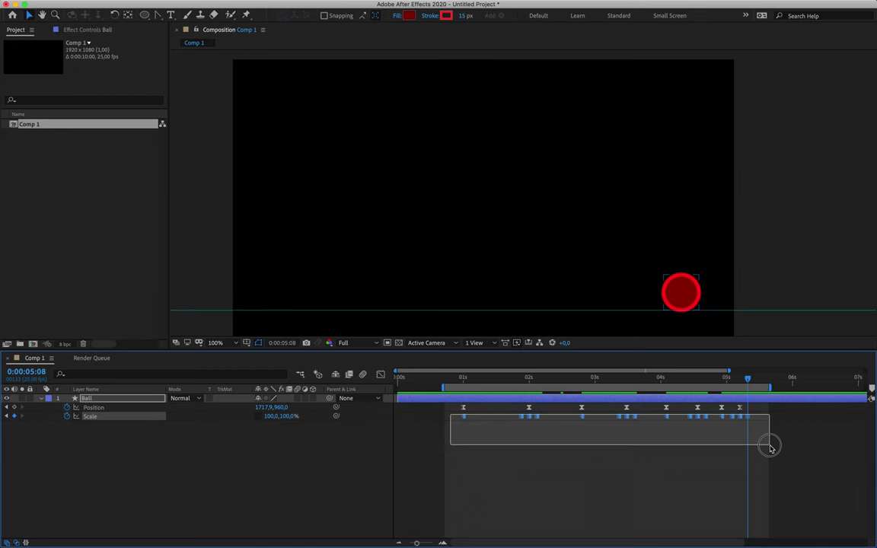
drag(770, 448, 770, 449)
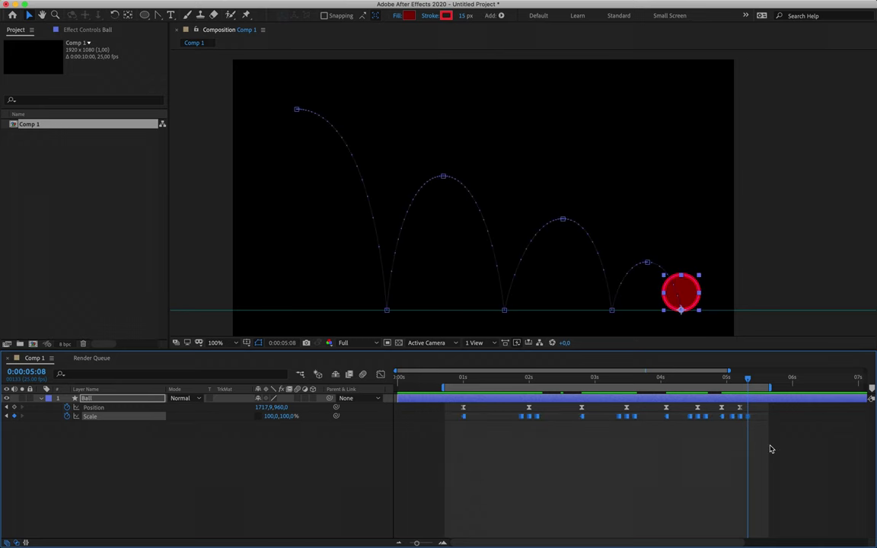
right_click(628, 419)
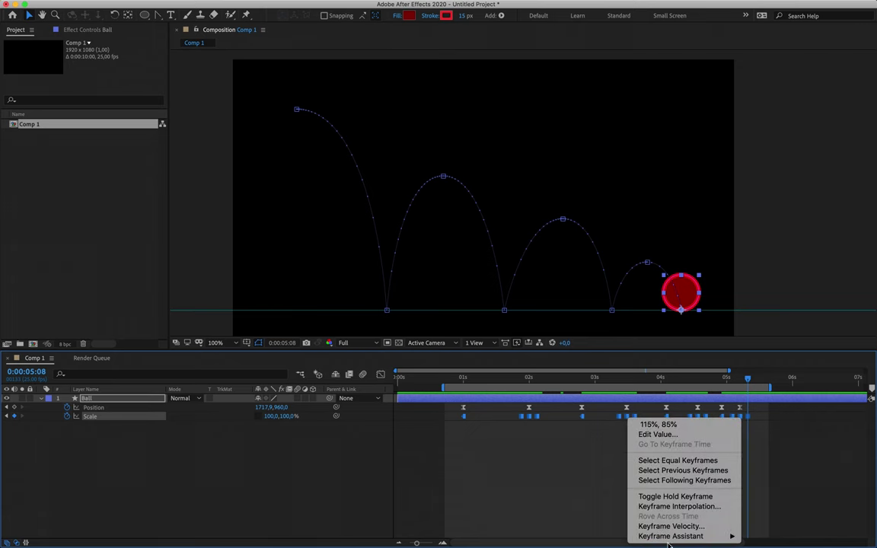
mouse_move(670, 537)
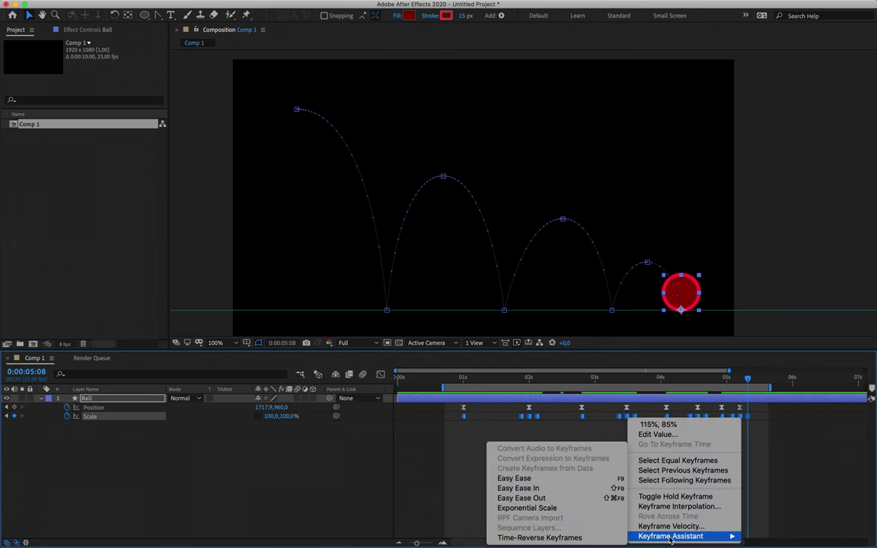
click(518, 478)
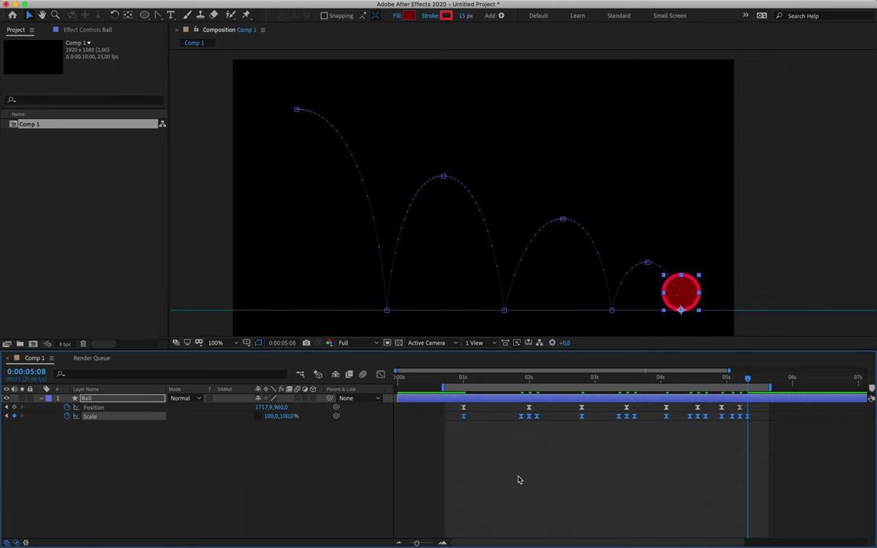
Step: Preview the eased bounce and inspect the Scale values and ball shape around the first ground contact
key(space)
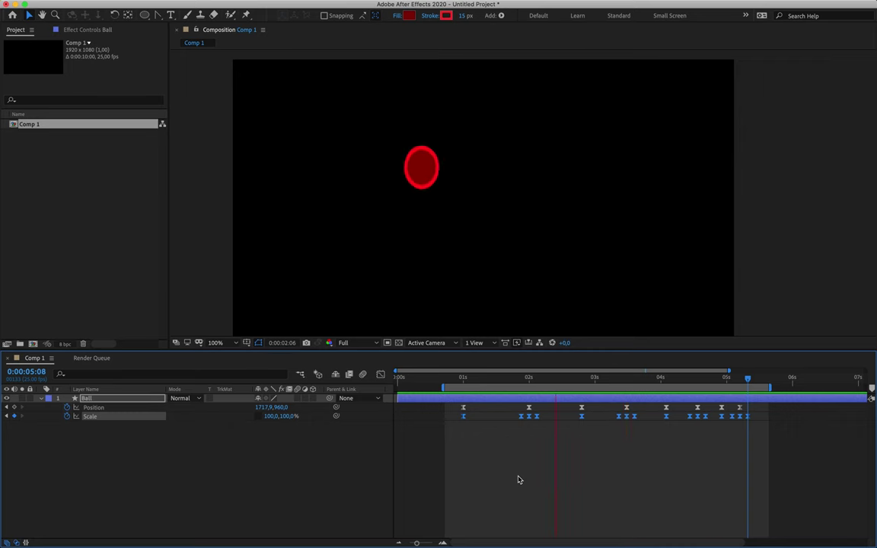
click(517, 471)
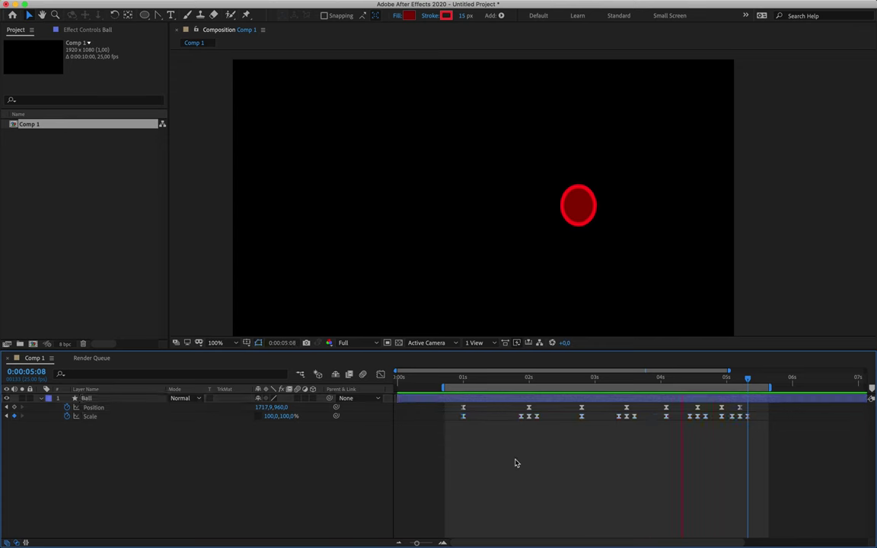
click(528, 377)
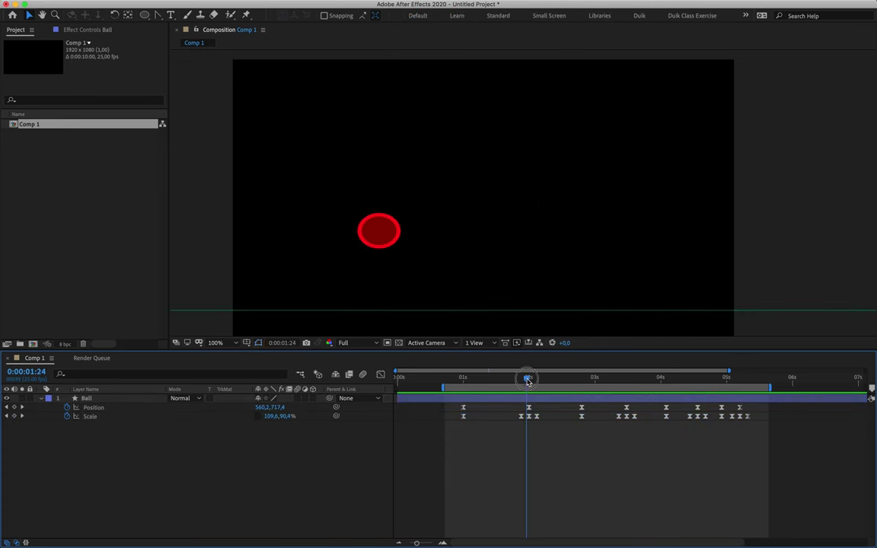
double_click(530, 416)
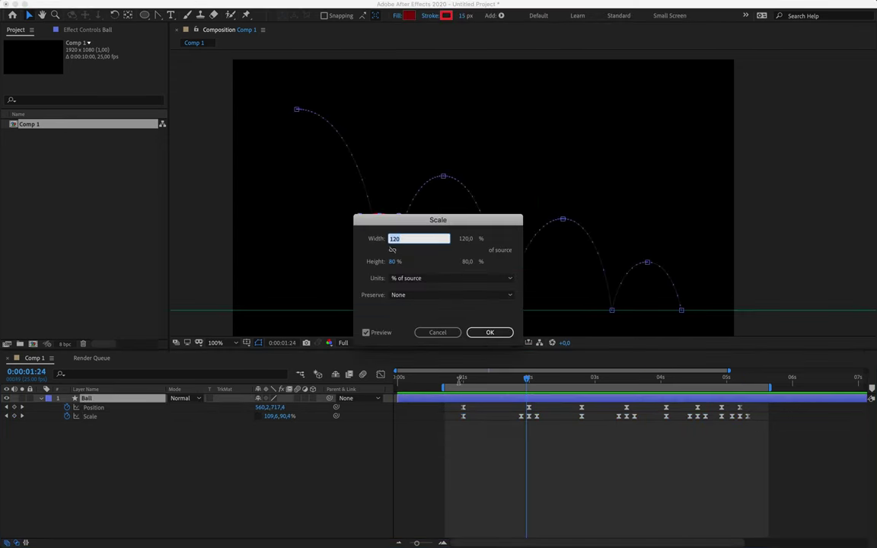
click(451, 334)
drag(528, 379, 548, 413)
Step: Compare the ball's Scale and Position speed curves in the Graph Editor, ending on the Scale curves
click(463, 416)
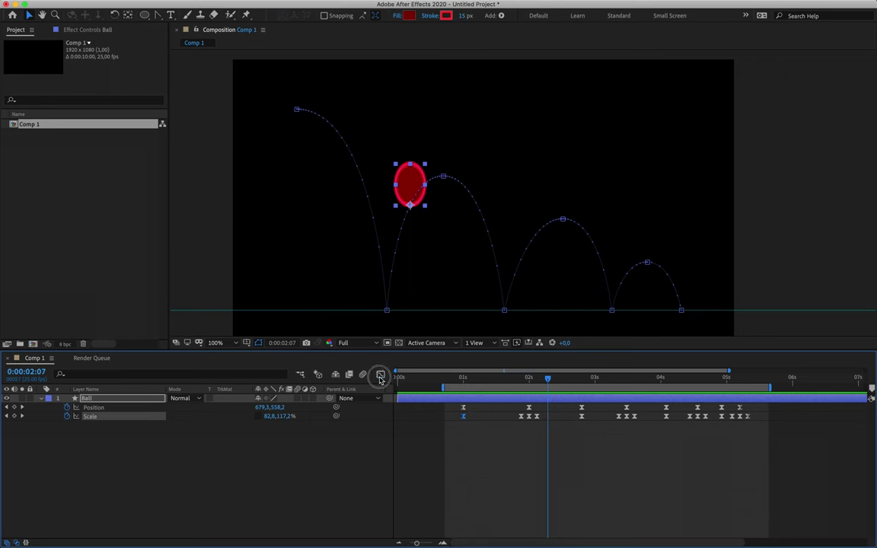
click(381, 375)
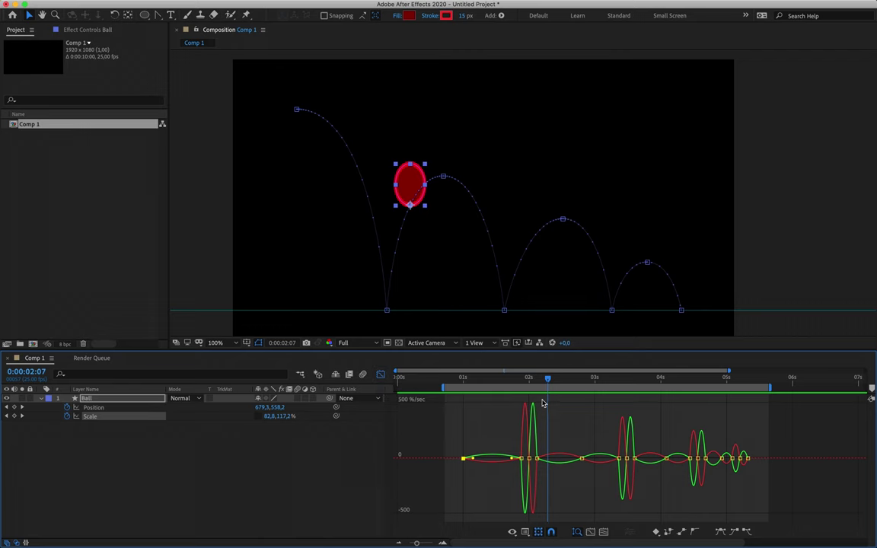
click(380, 375)
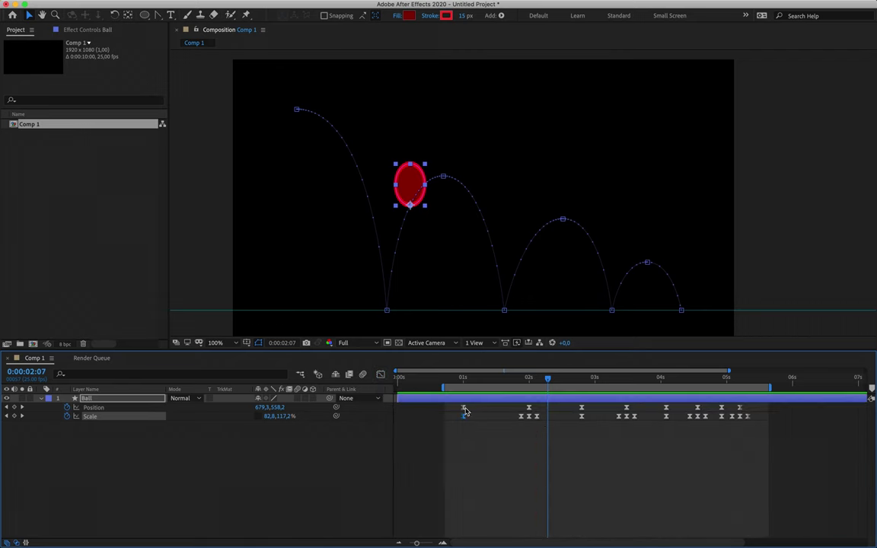
click(463, 408)
click(380, 375)
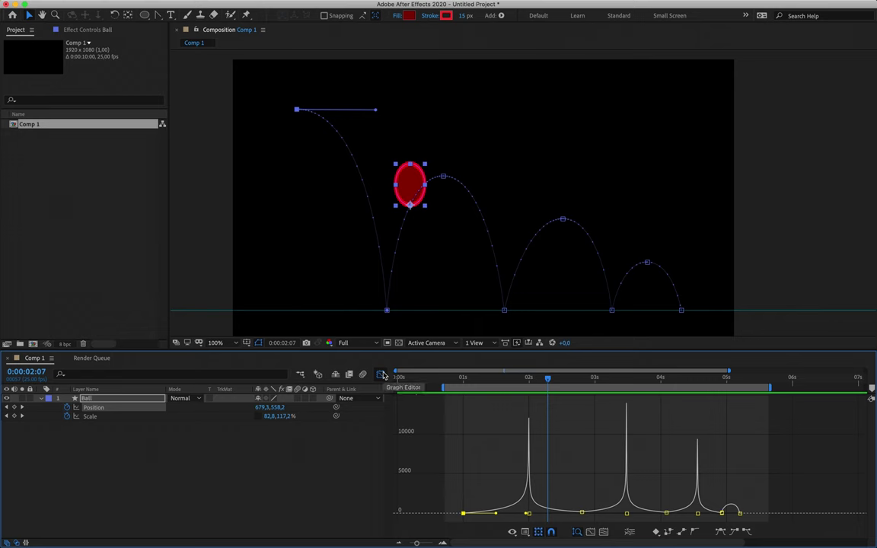
click(382, 374)
click(462, 416)
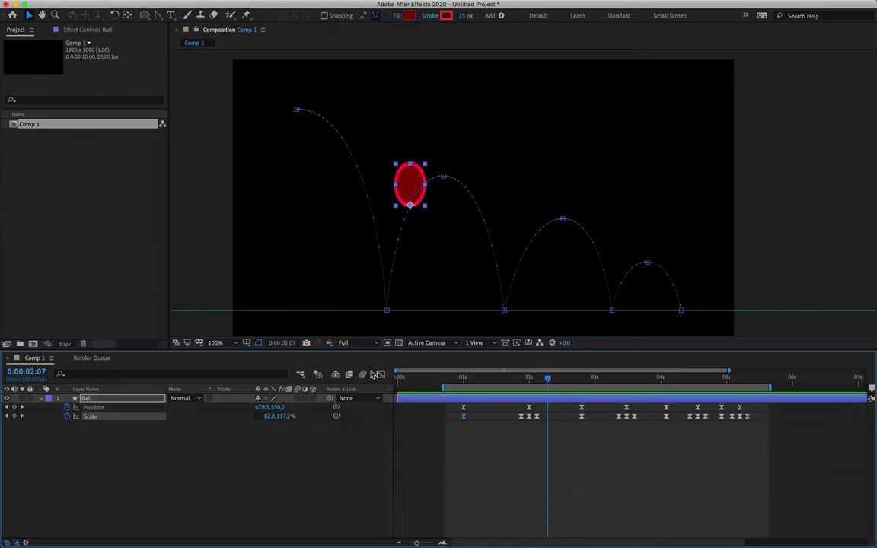
click(381, 375)
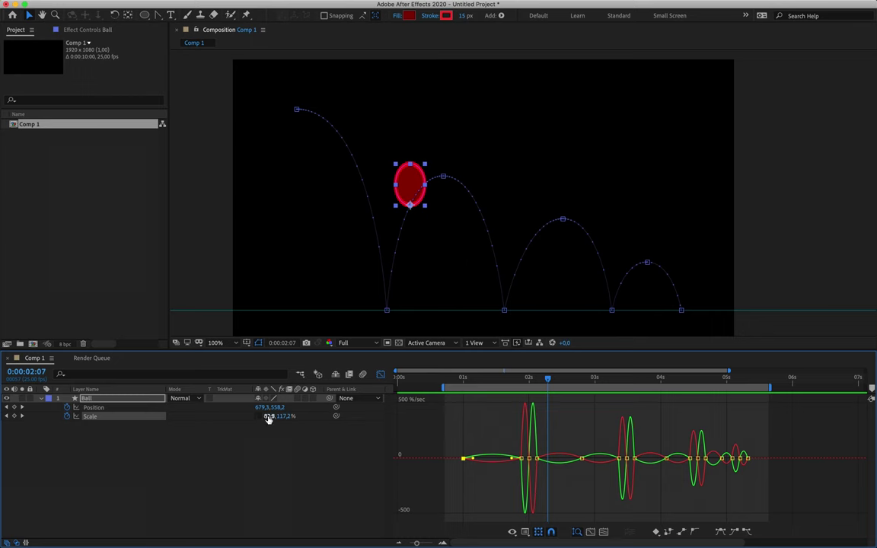
drag(269, 417, 320, 429)
key(z)
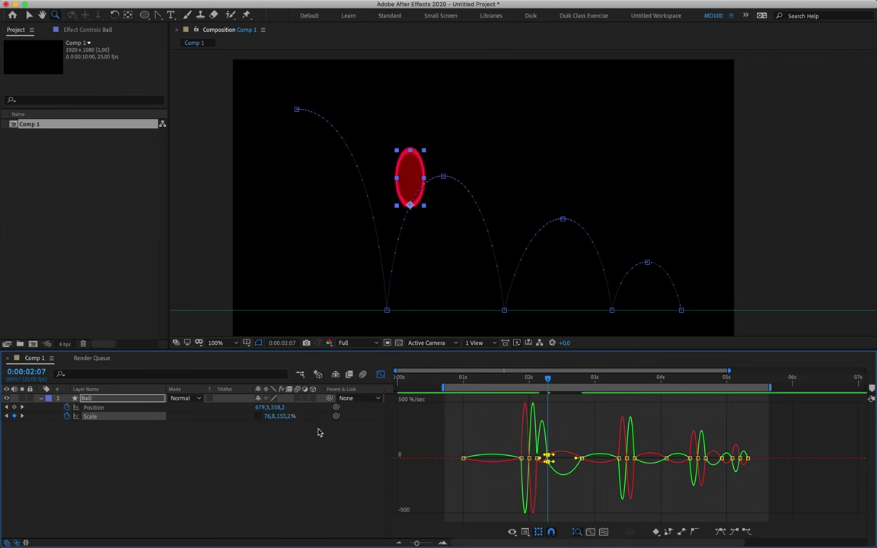
key(super+z)
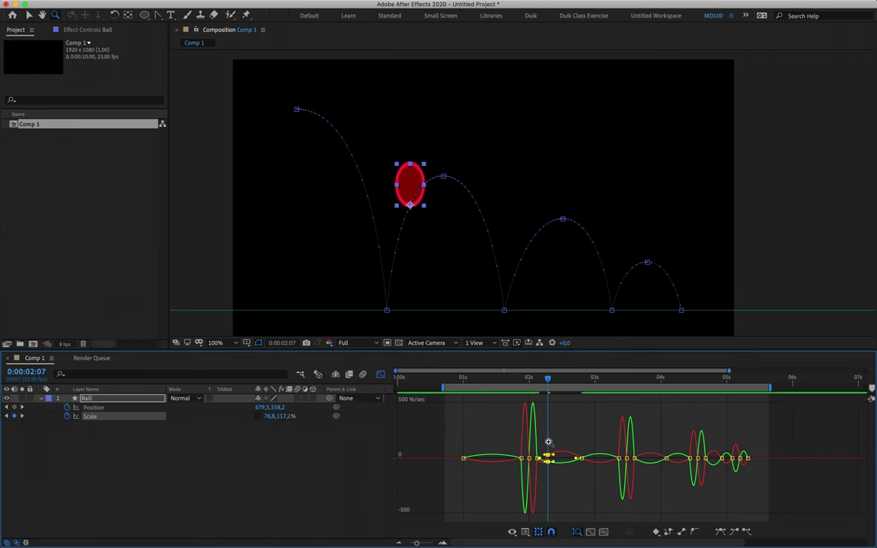
key(super+z)
key(v)
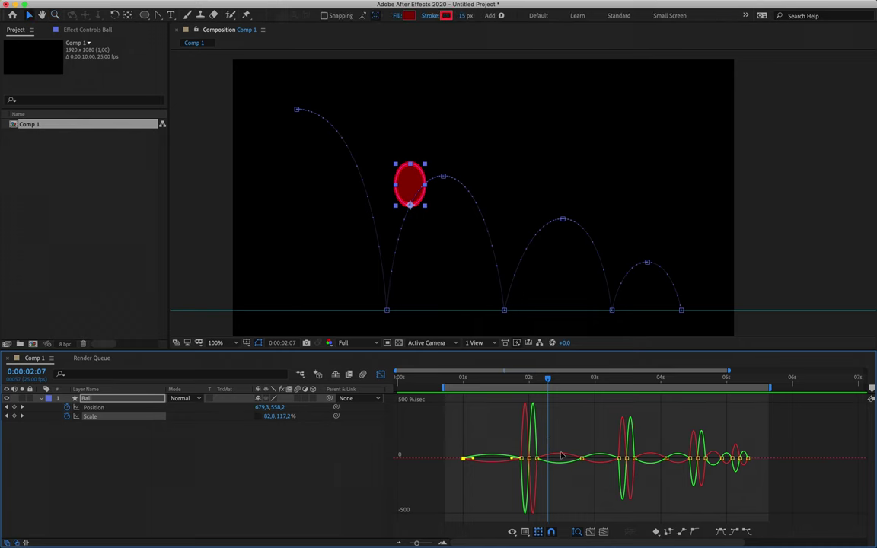
Step: Shorten the Scale ease handles at the first ground contact, 0:00:02:00, and lengthen the facing handles of the stretch keyframes around it
click(531, 378)
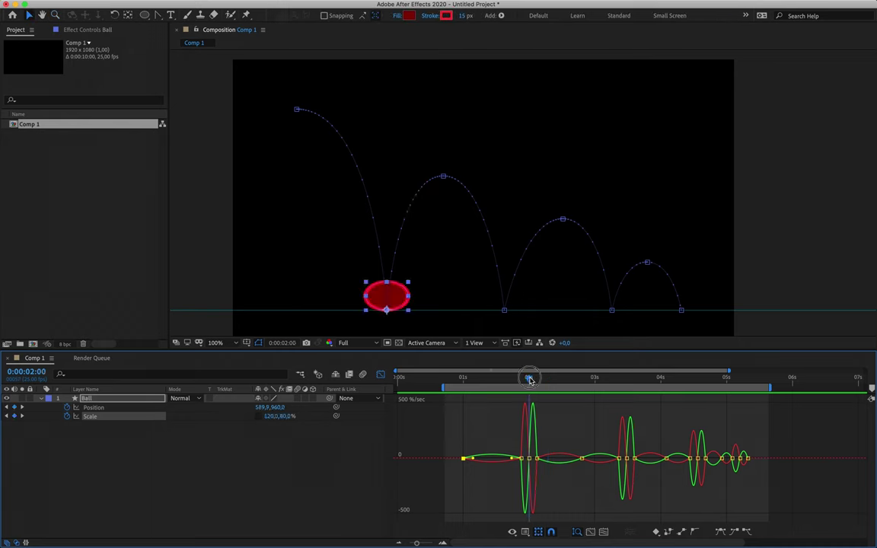
click(442, 543)
click(443, 543)
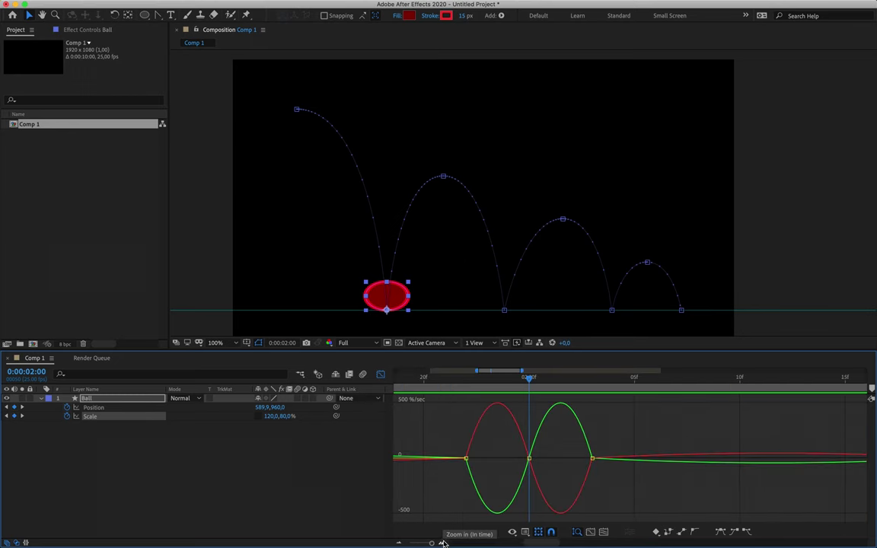
mouse_move(530, 461)
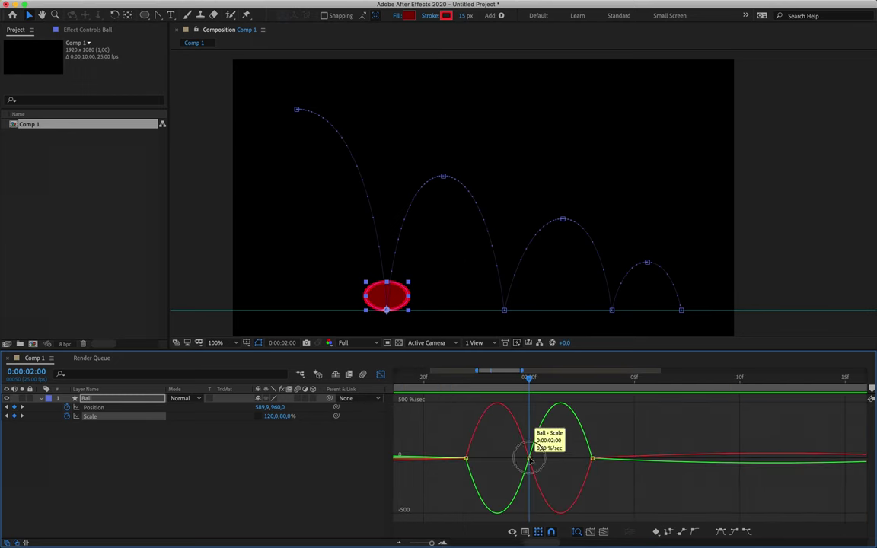
mouse_move(543, 419)
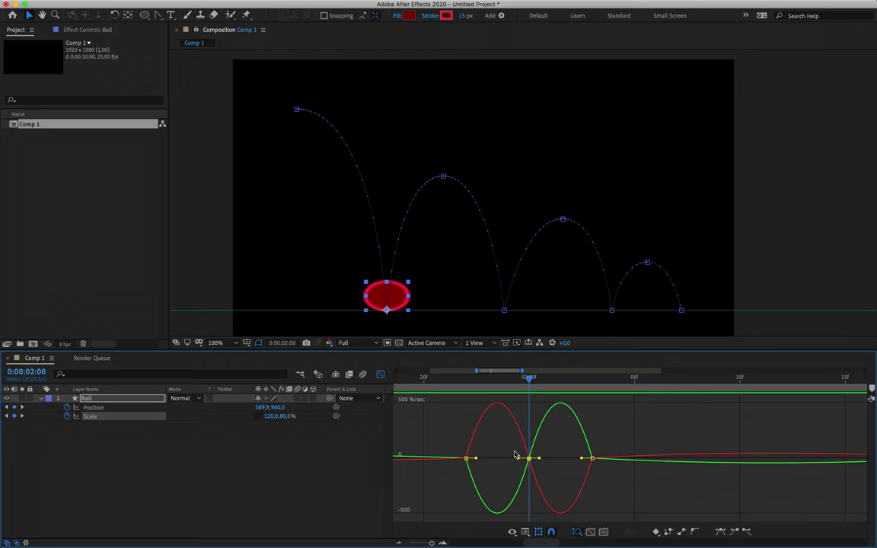
drag(518, 460, 529, 462)
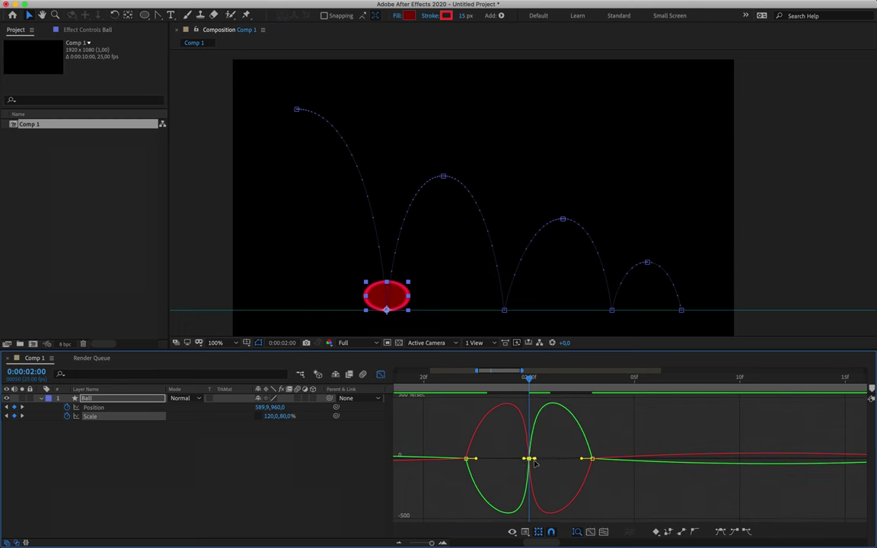
mouse_move(476, 461)
mouse_down()
mouse_move(500, 461)
mouse_move(488, 461)
mouse_move(489, 470)
mouse_up()
click(528, 459)
drag(581, 460, 571, 460)
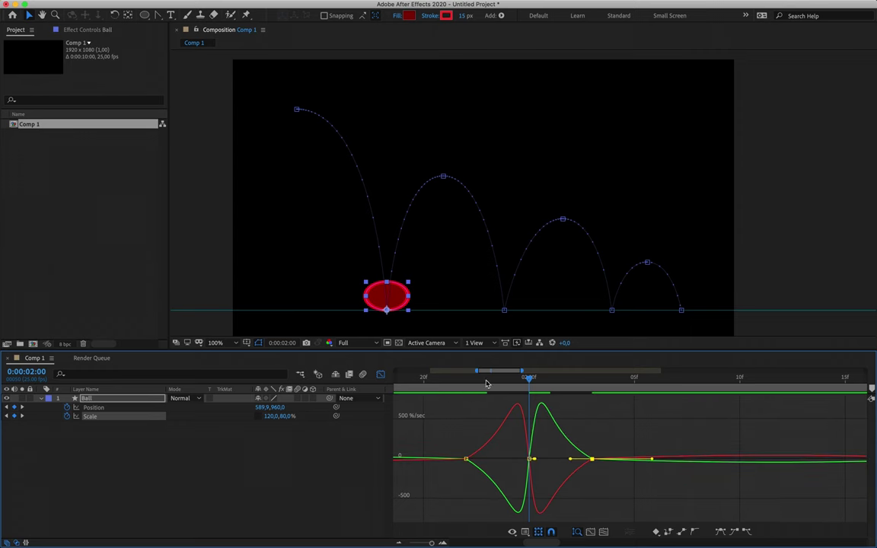
Step: Preview the first bounce and examine the ball's shape and Scale curves around its ground contact
key(space)
drag(526, 396, 449, 415)
click(446, 418)
key(space)
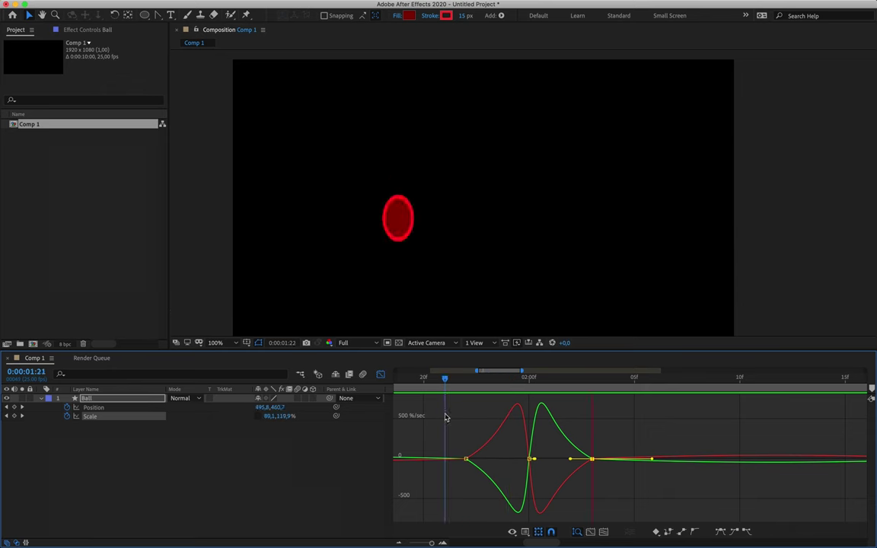
key(space)
click(529, 392)
drag(528, 392, 466, 417)
drag(467, 379, 524, 425)
click(529, 458)
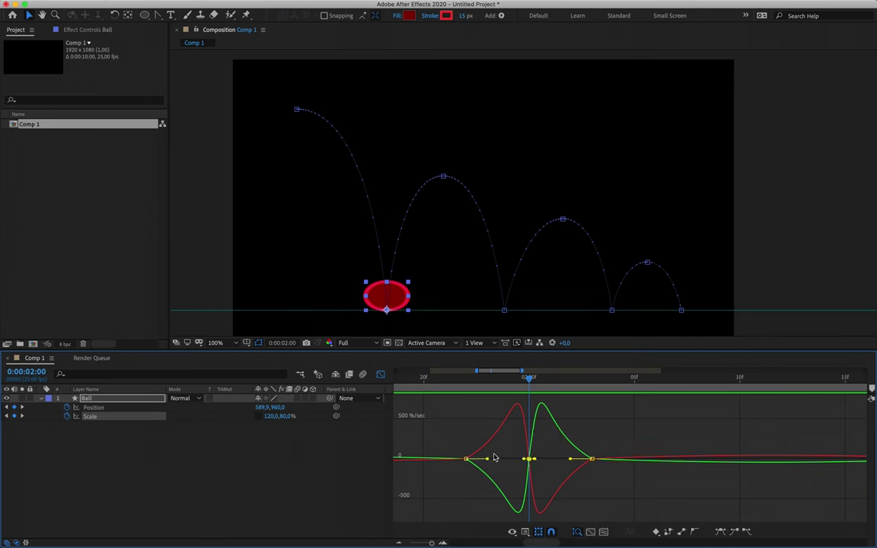
drag(487, 460, 492, 460)
Step: Sharpen the Scale speed curves at the second ground contact, 0:00:03:12, by shortening its ease handles and lengthening the preceding stretch keyframe's handle
scroll(502, 461, down, 5)
scroll(518, 461, down, 4)
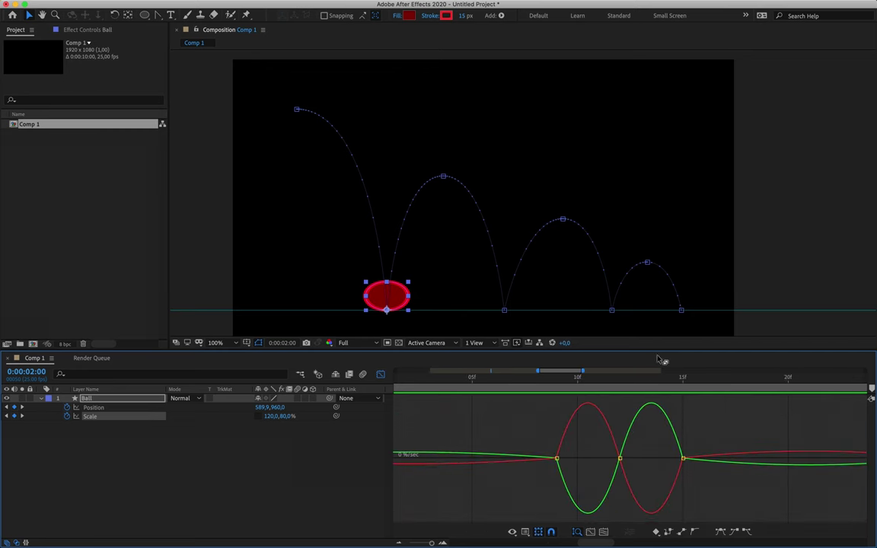
click(620, 379)
click(619, 458)
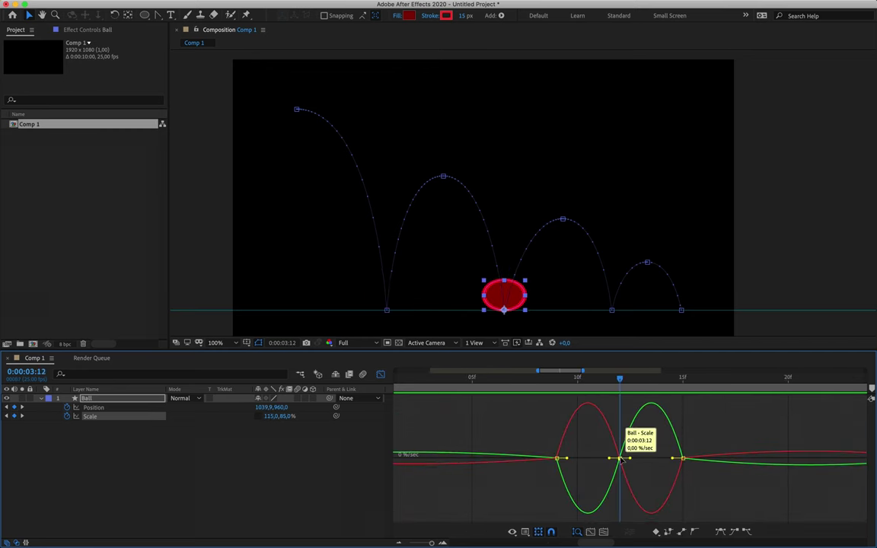
scroll(665, 440, right, 2)
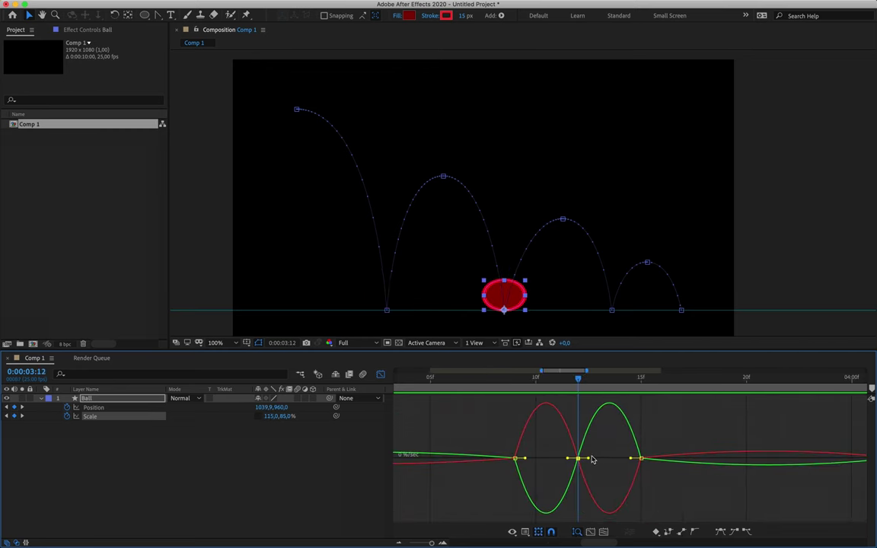
drag(588, 460, 623, 455)
drag(524, 458, 534, 460)
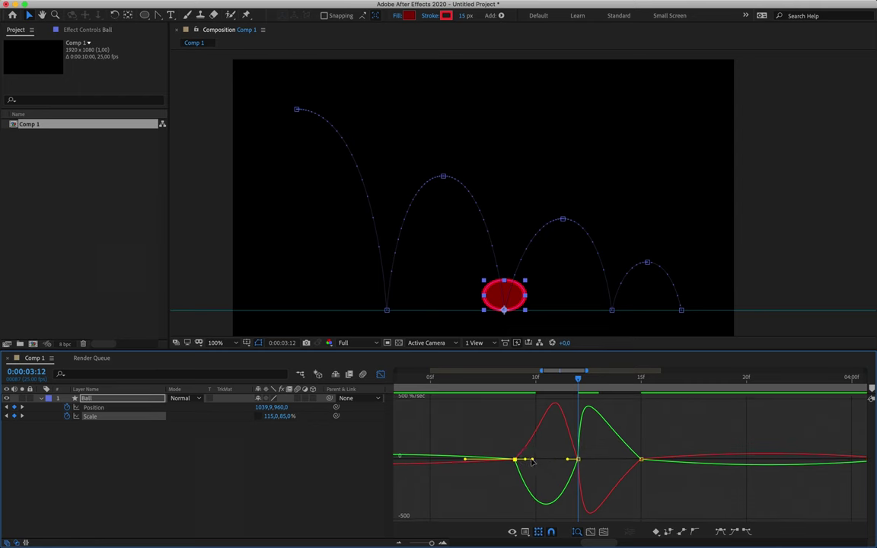
scroll(612, 460, right, 3)
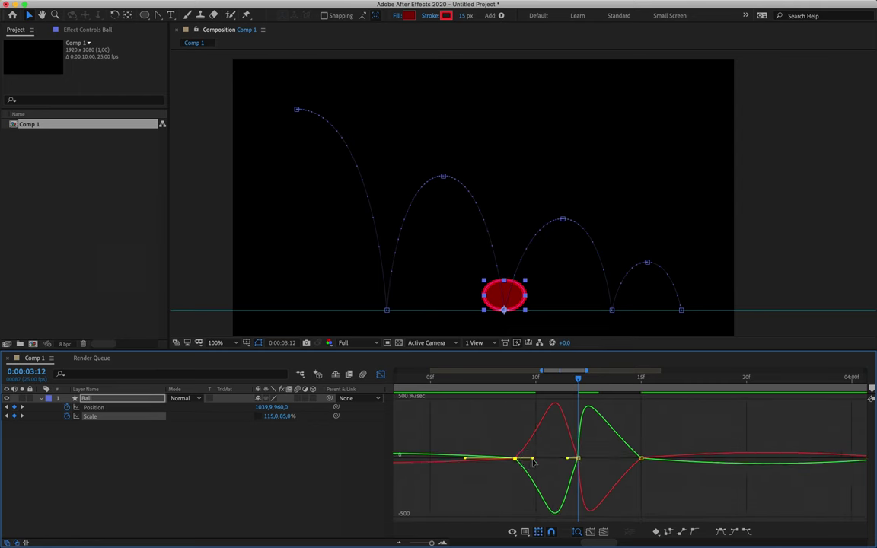
scroll(612, 460, right, 2)
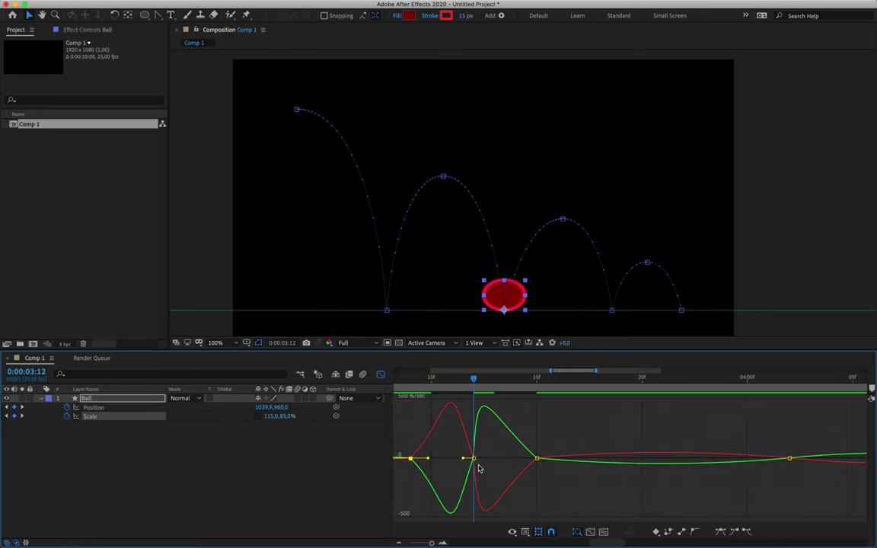
drag(463, 460, 491, 457)
Step: Shorten the Scale ease handles at the third ground contact, 0:00:04:14, and lengthen the facing handles of both adjacent keyframes
scroll(496, 457, right, 9)
scroll(496, 457, left, 10)
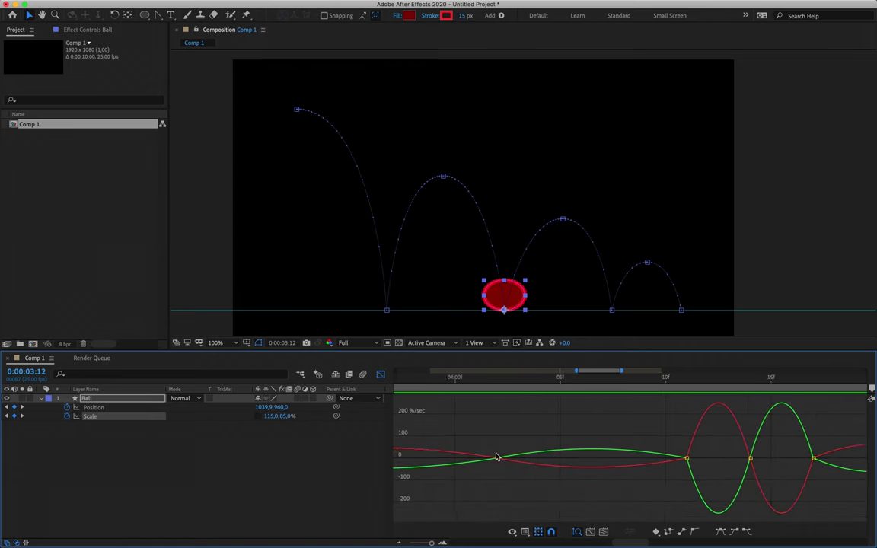
click(586, 376)
click(584, 459)
drag(594, 459, 543, 470)
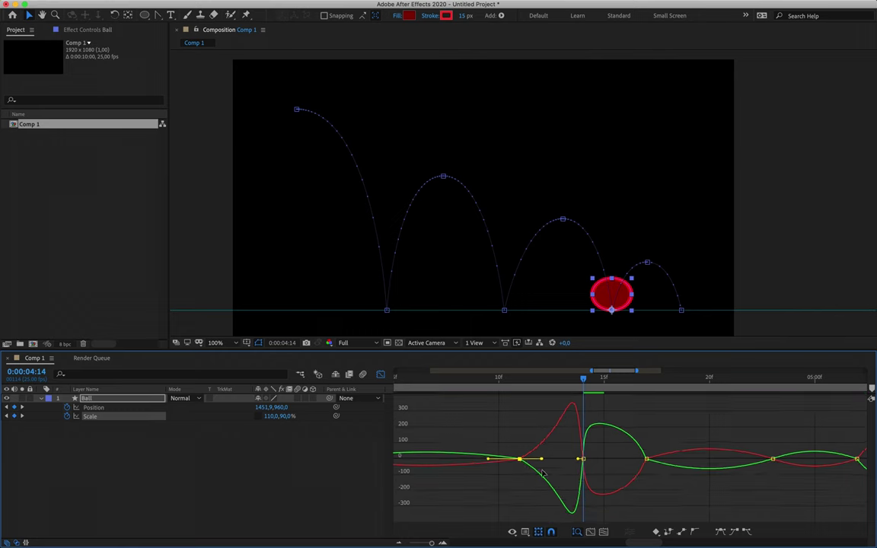
click(584, 459)
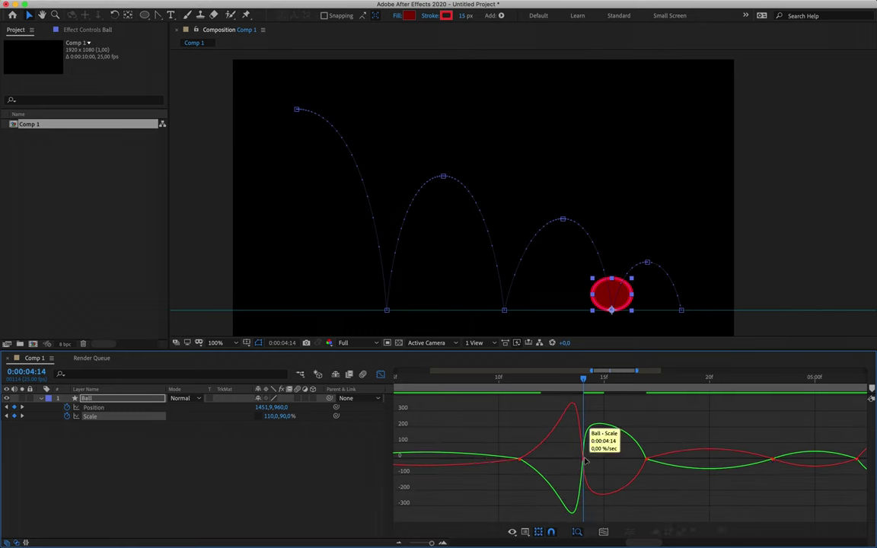
drag(634, 460, 605, 460)
Step: Preview the bounce through the third ground contact, starting from 0:00:04:07
click(487, 381)
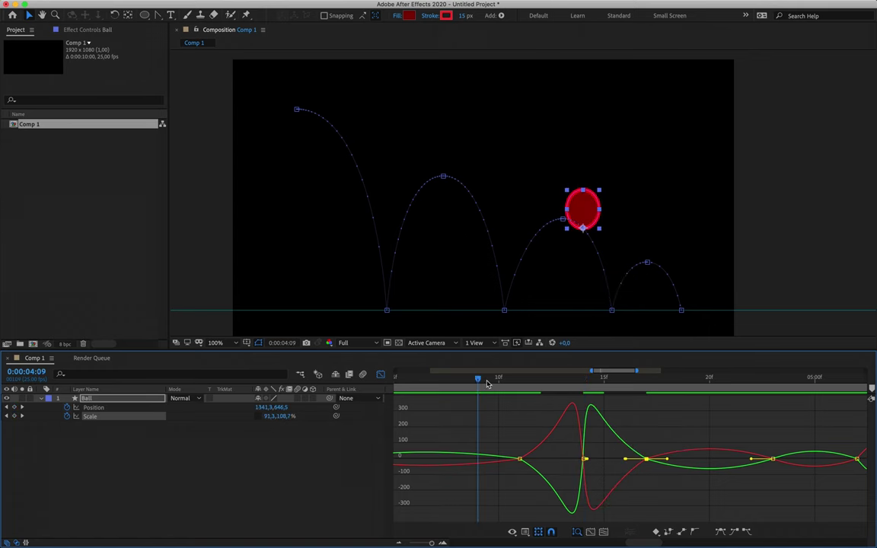
click(441, 380)
key(space)
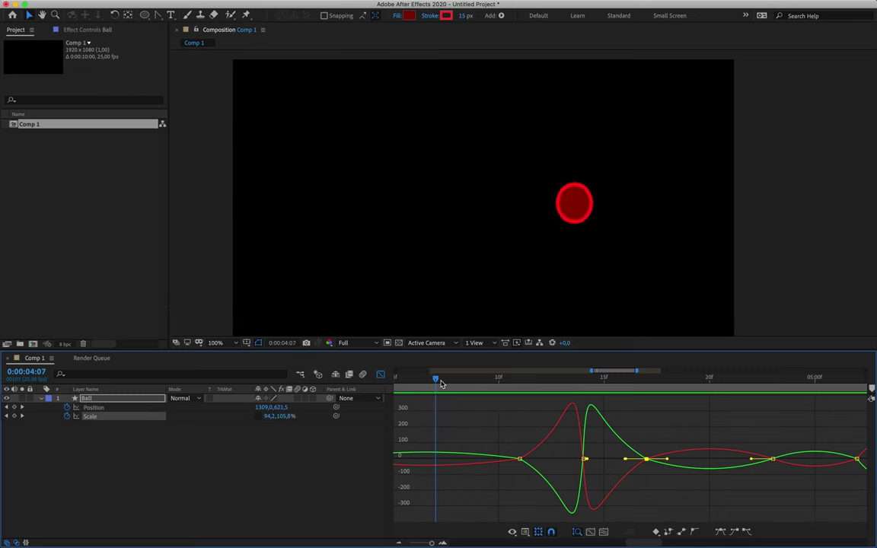
key(space)
key(space)
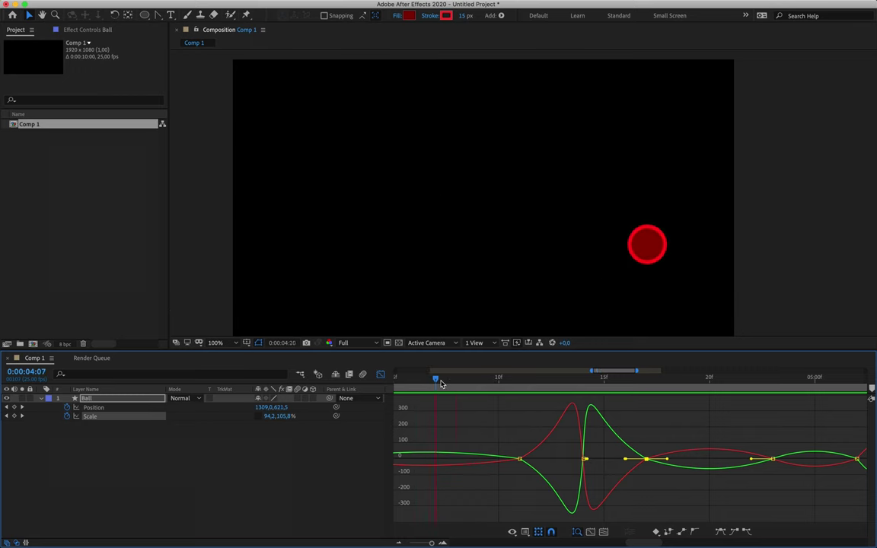
key(space)
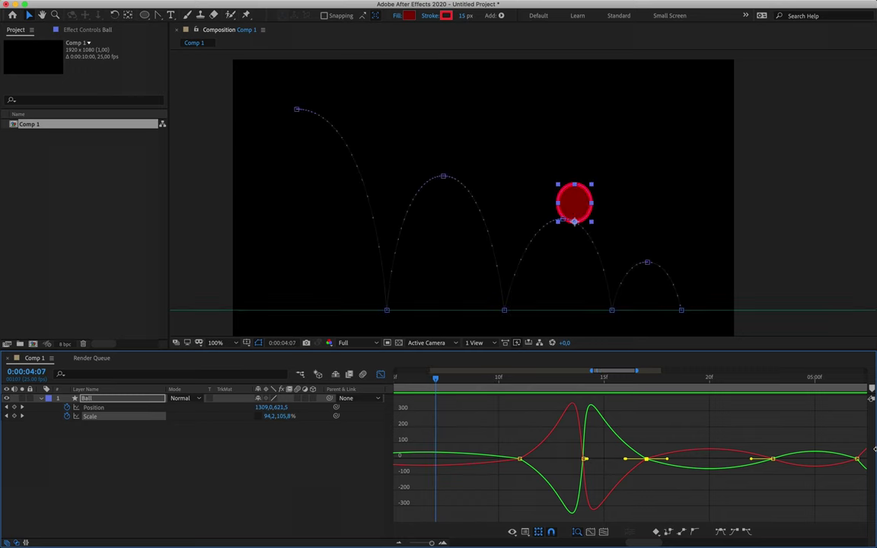
Step: Shorten the Scale ease handles at the final ground contact, 0:00:05:05, lengthen the facing handles of its neighbouring keyframes, and preview the result
scroll(783, 466, right, 5)
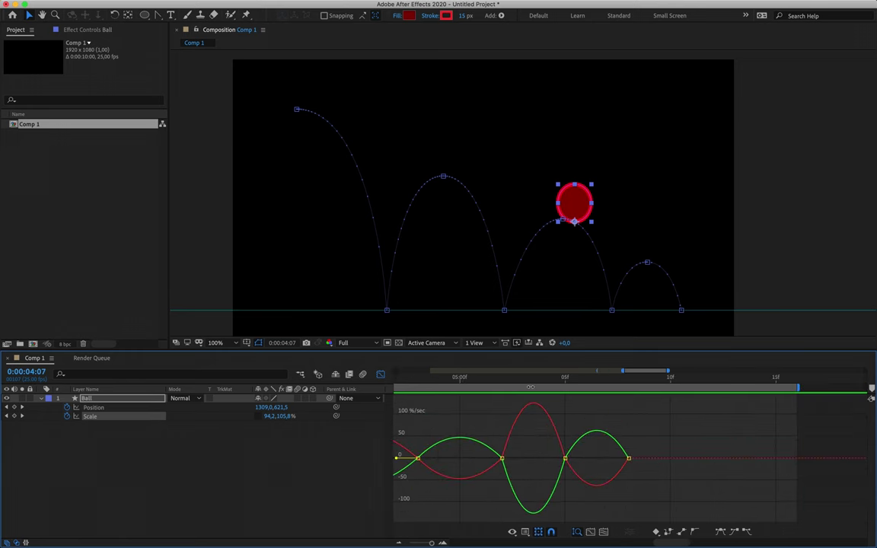
click(500, 378)
drag(509, 380, 452, 398)
key(space)
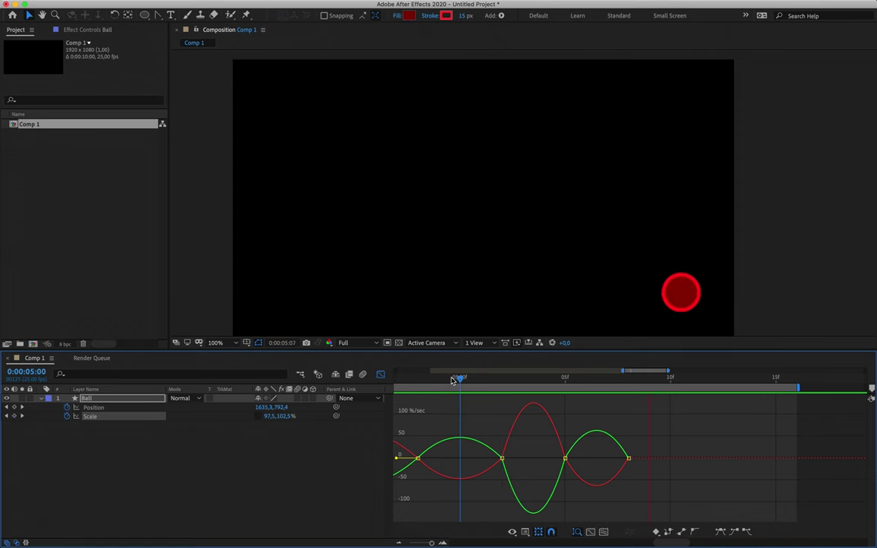
drag(453, 380, 574, 387)
click(565, 458)
drag(556, 460, 570, 459)
mouse_move(513, 458)
mouse_down()
mouse_move(524, 464)
mouse_move(515, 470)
mouse_up()
drag(618, 458, 605, 404)
click(439, 380)
key(space)
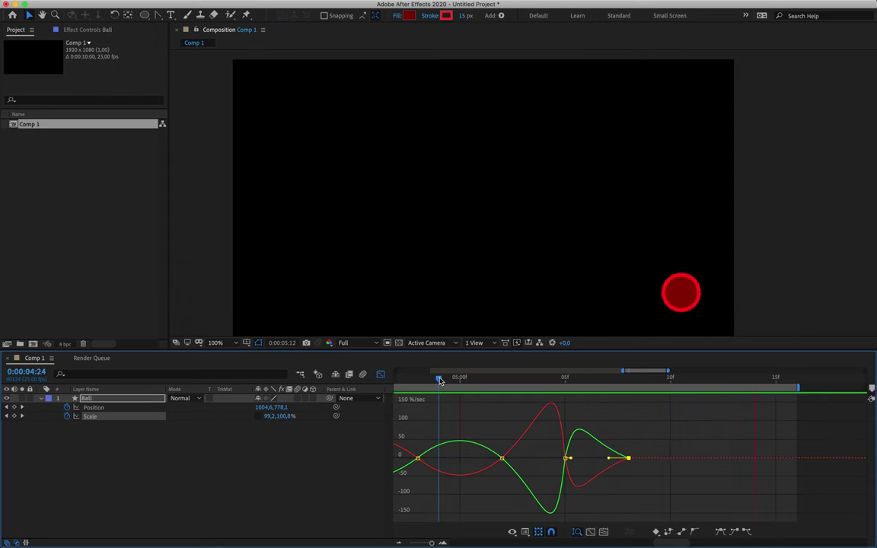
Step: Examine the Scale speed curve and keyframes between the ball's starting point and the stretch keyframe at 0:00:01:22
click(396, 543)
click(396, 543)
click(396, 543)
drag(515, 377, 471, 378)
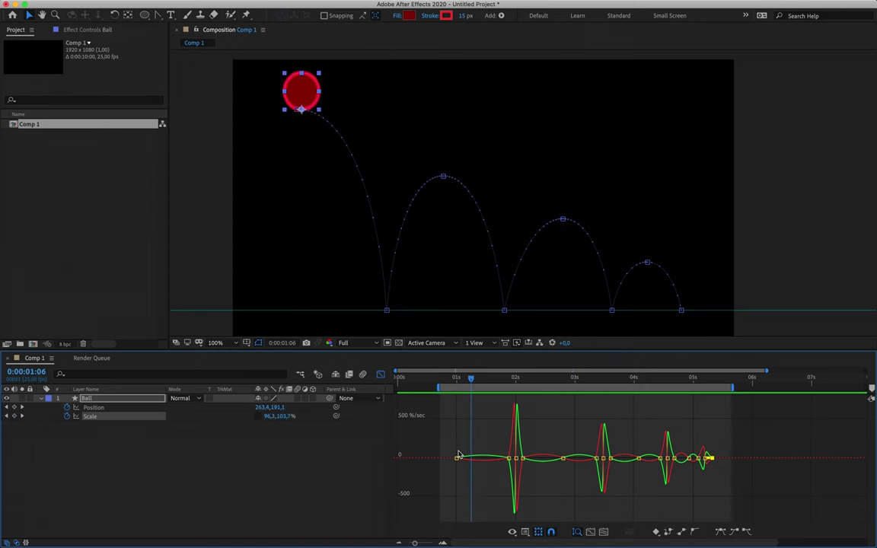
click(510, 457)
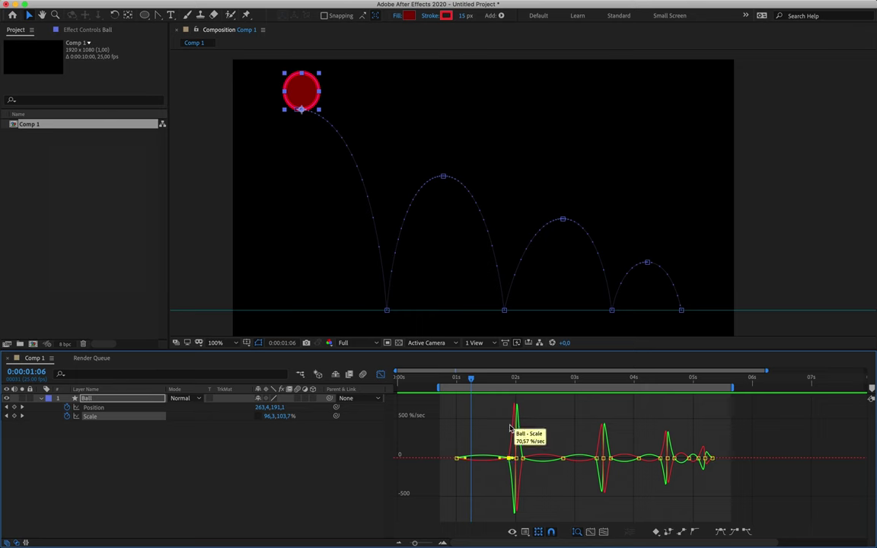
drag(510, 382, 510, 380)
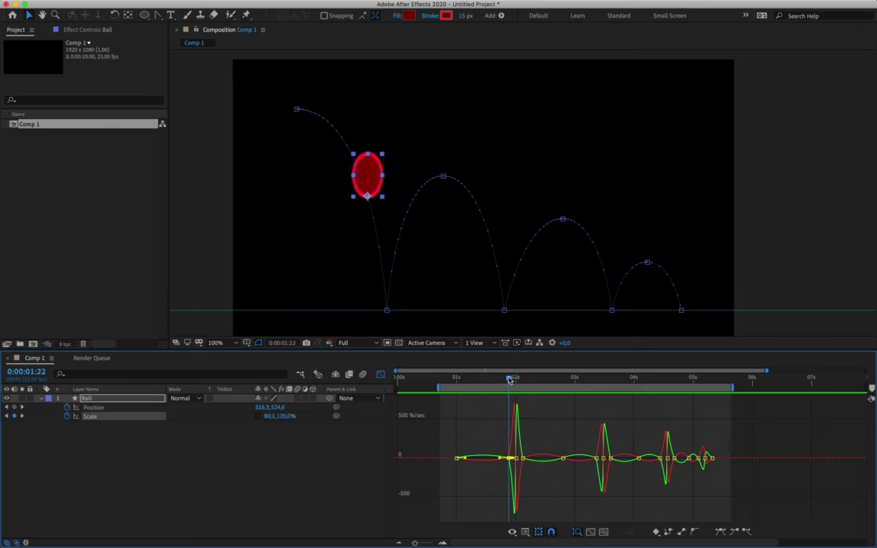
click(442, 544)
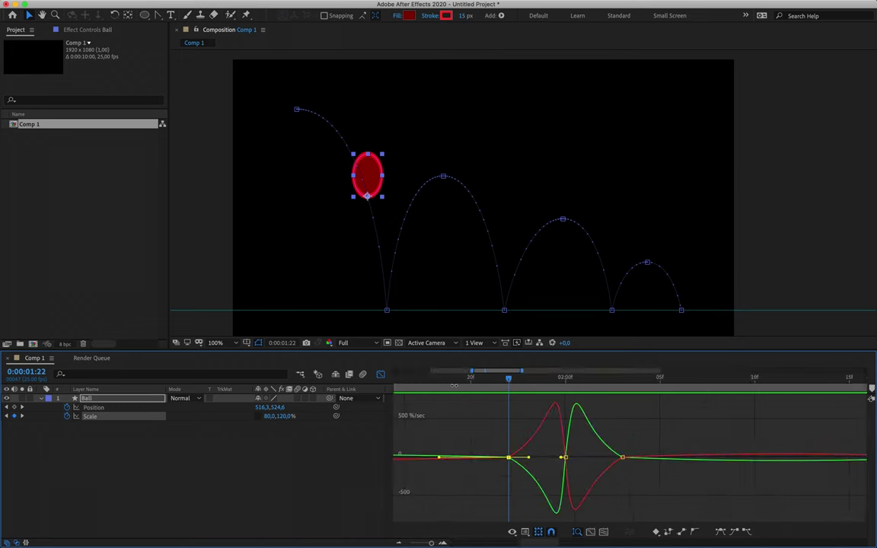
click(382, 375)
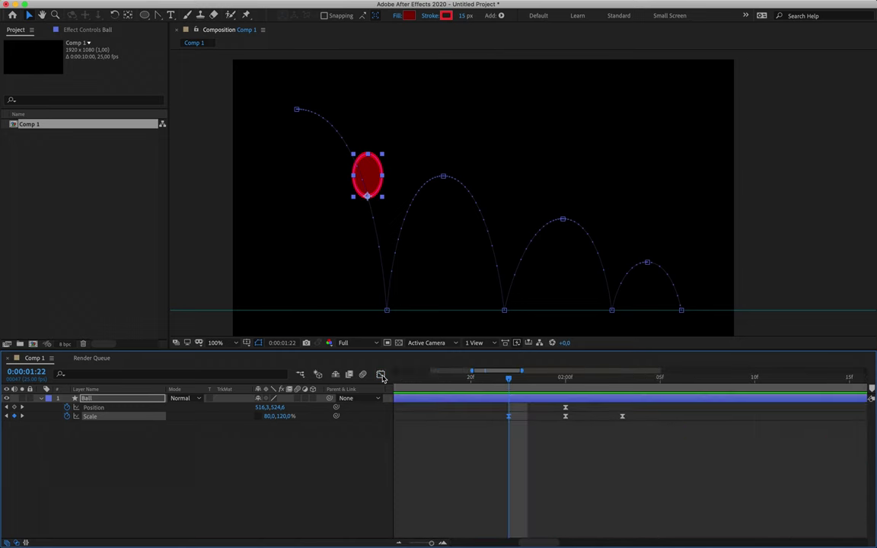
click(399, 544)
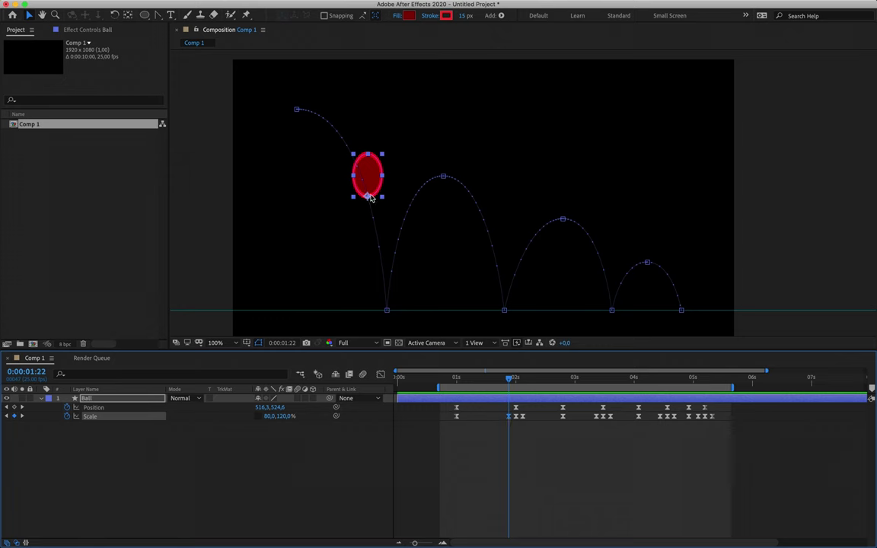
click(382, 375)
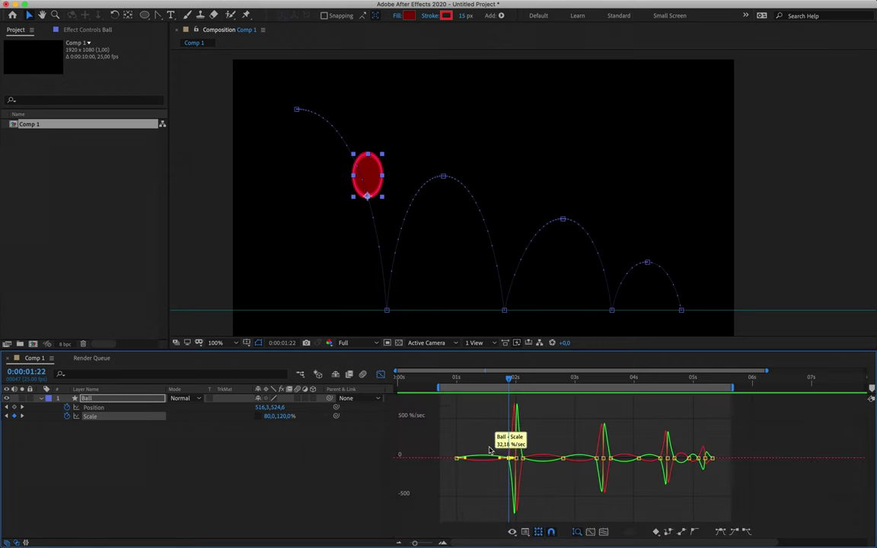
Step: Shorten the incoming Scale ease handle at 0:00:01:22 and lengthen the outgoing handle of the starting keyframe at 0:00:01:00
click(442, 543)
scroll(491, 501, up, 3)
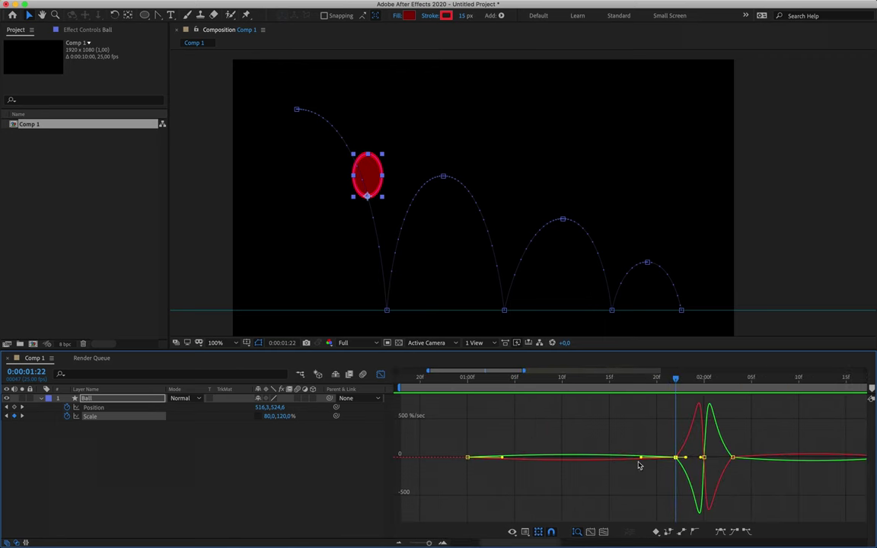
click(642, 458)
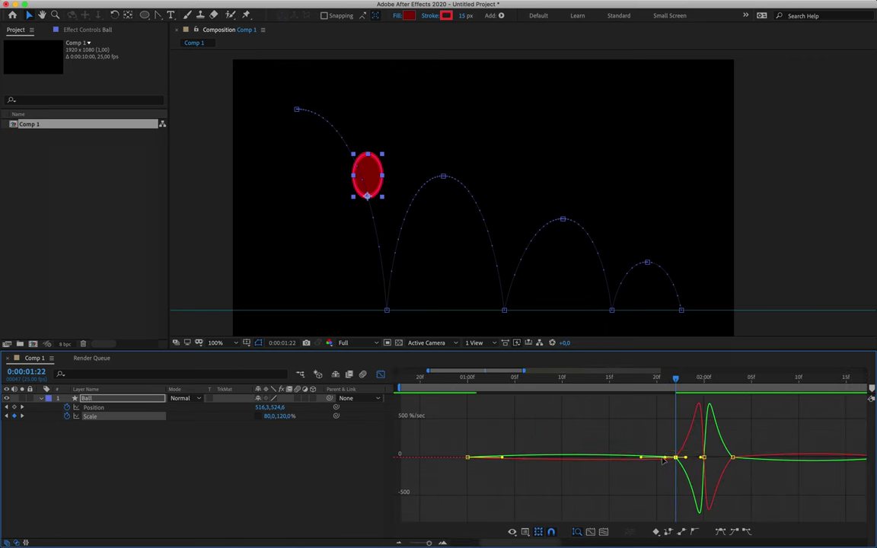
drag(642, 458, 655, 462)
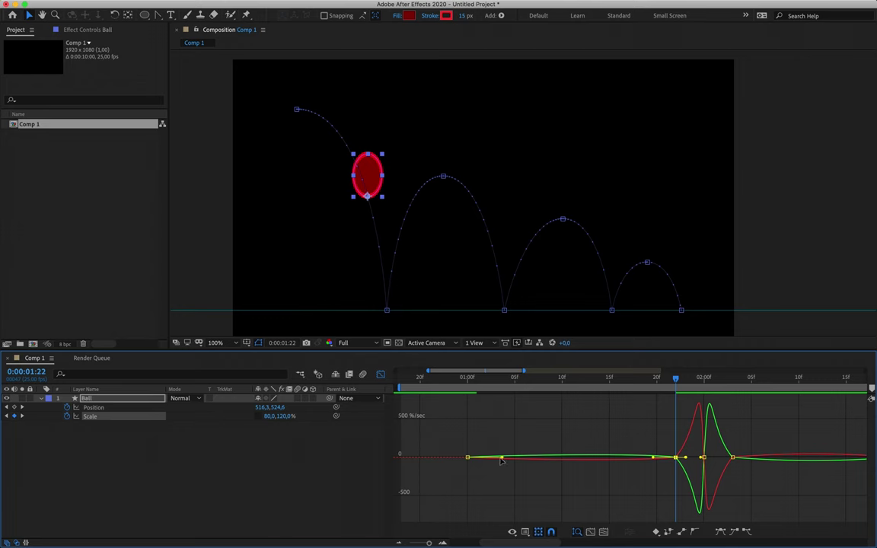
drag(502, 459, 571, 457)
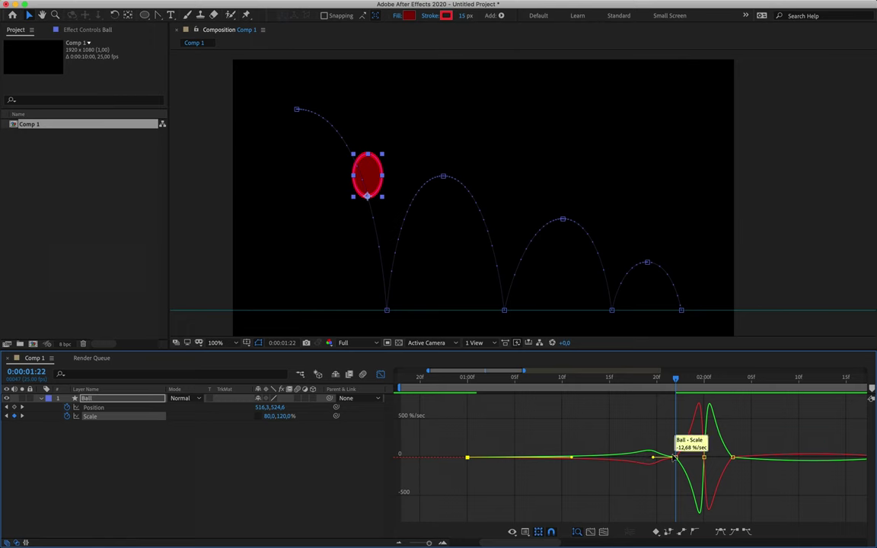
Step: Preview the first fall and rebound from just before 0:00:01:00
drag(467, 382, 453, 409)
key(space)
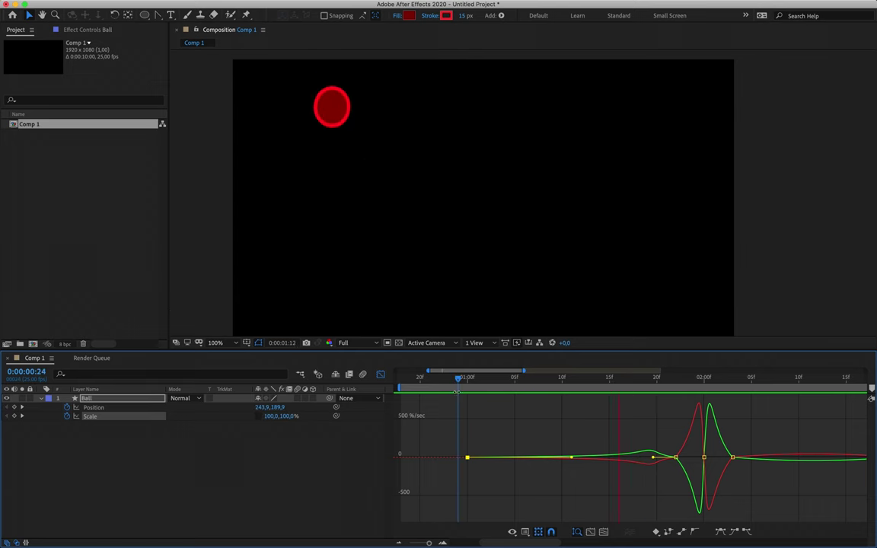
key(space)
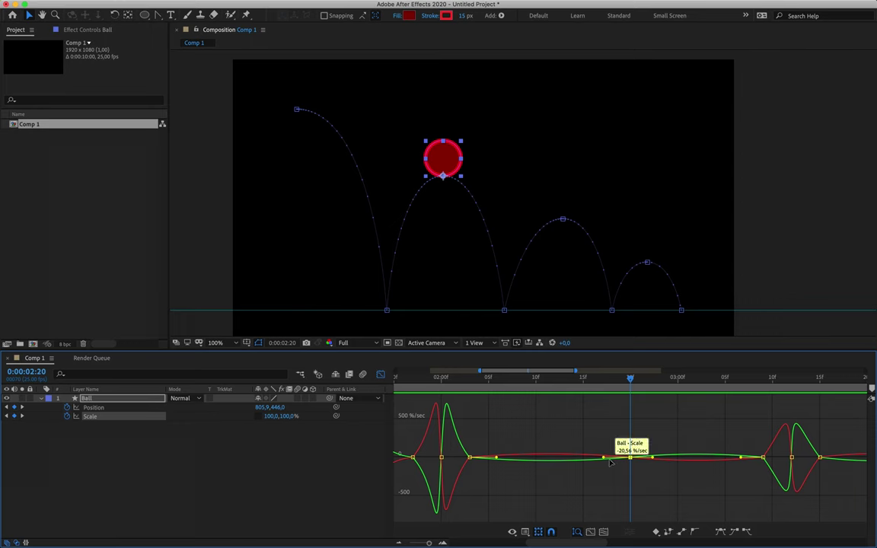
Step: Lengthen both Scale ease handles at the first rebound peak, 0:00:02:20, taking the incoming influence to 100%, and check the motion
drag(606, 459, 541, 459)
drag(603, 459, 545, 462)
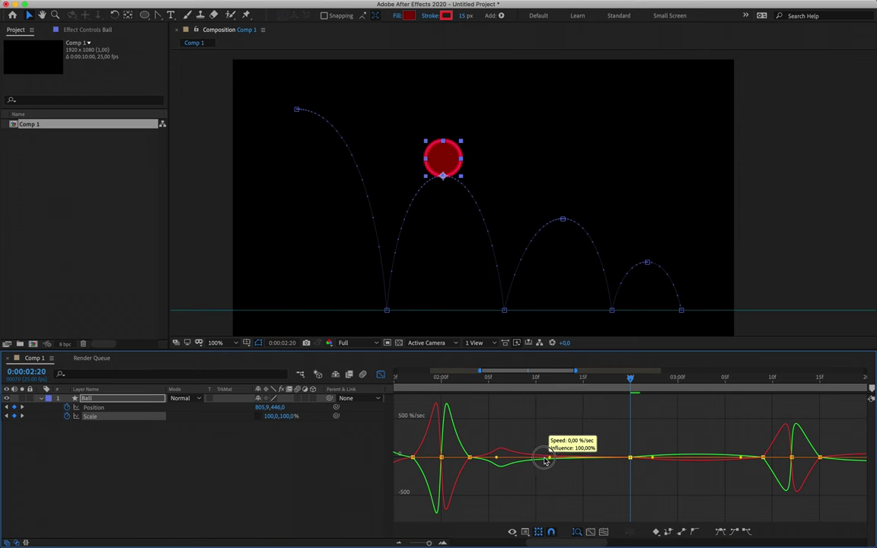
drag(653, 461, 696, 459)
drag(463, 380, 630, 381)
mouse_move(633, 465)
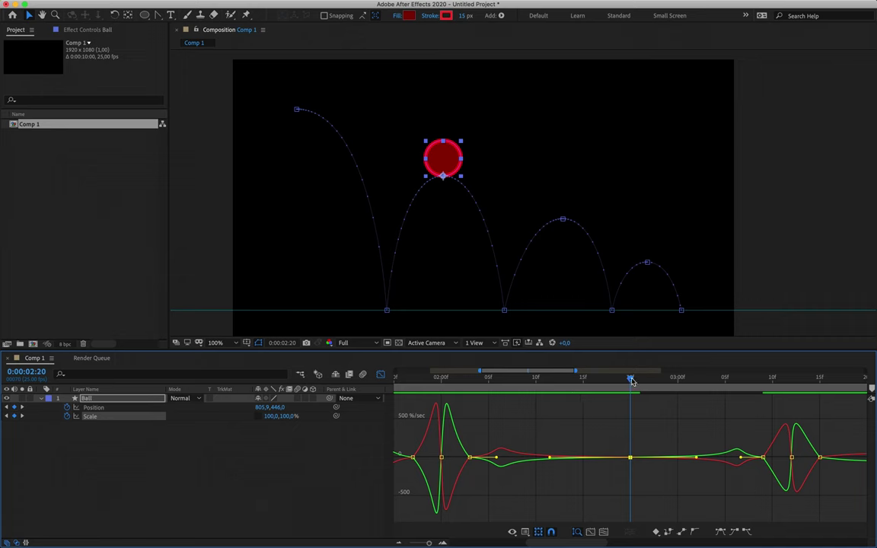
drag(641, 380, 630, 412)
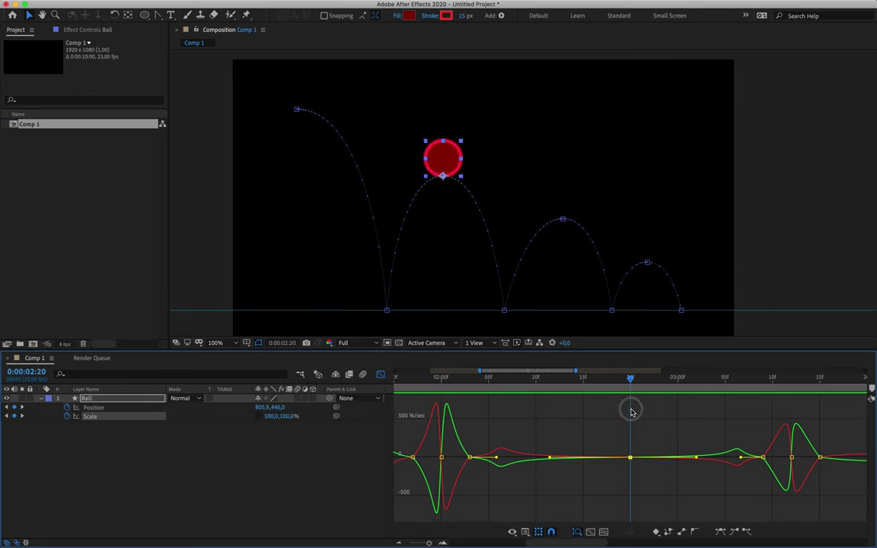
Step: Lengthen both Scale ease handles at the second rebound peak, 0:00:04:02, and preview the motion around it
scroll(629, 411, right, 10)
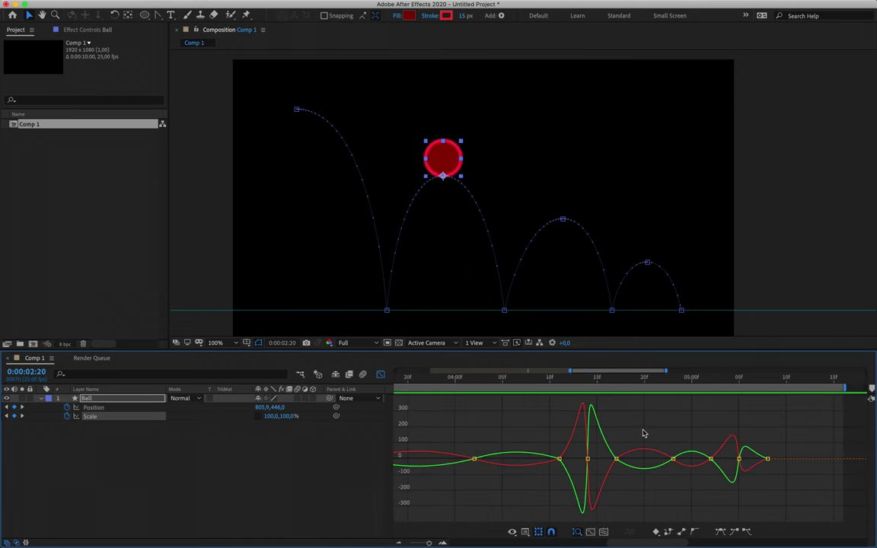
click(578, 378)
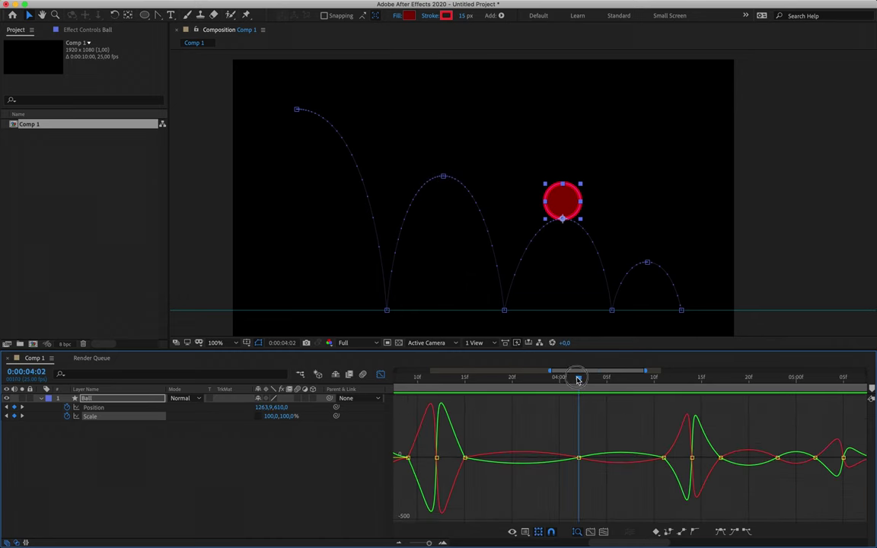
click(579, 459)
drag(559, 459, 521, 459)
click(546, 461)
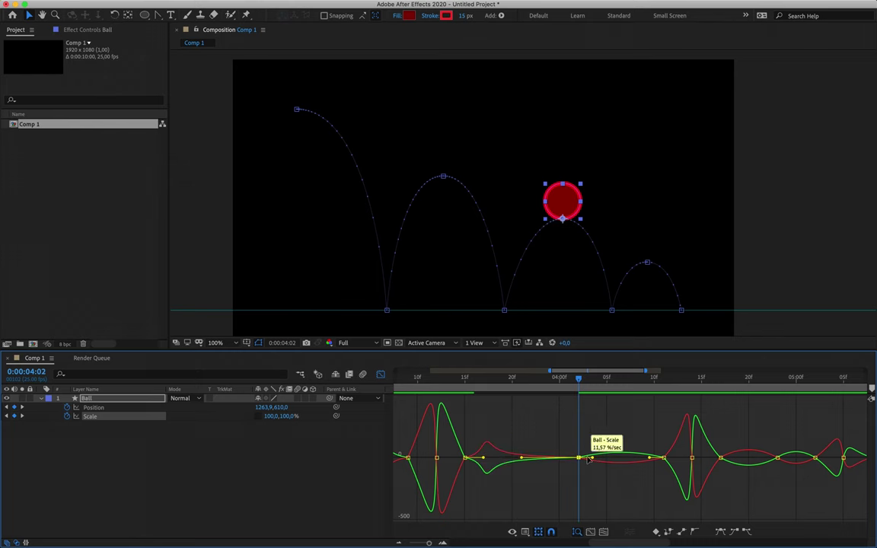
drag(603, 461, 633, 460)
click(449, 379)
key(space)
Step: Lengthen both Scale ease handles at the last rebound peak, 0:00:04:23, with the incoming influence at about 75%
drag(799, 379, 780, 381)
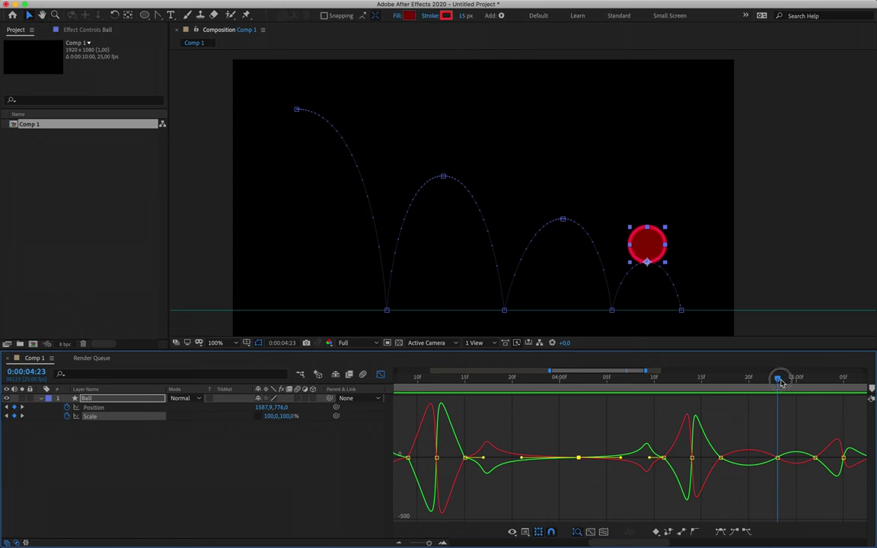
super+click(777, 458)
drag(767, 458, 763, 460)
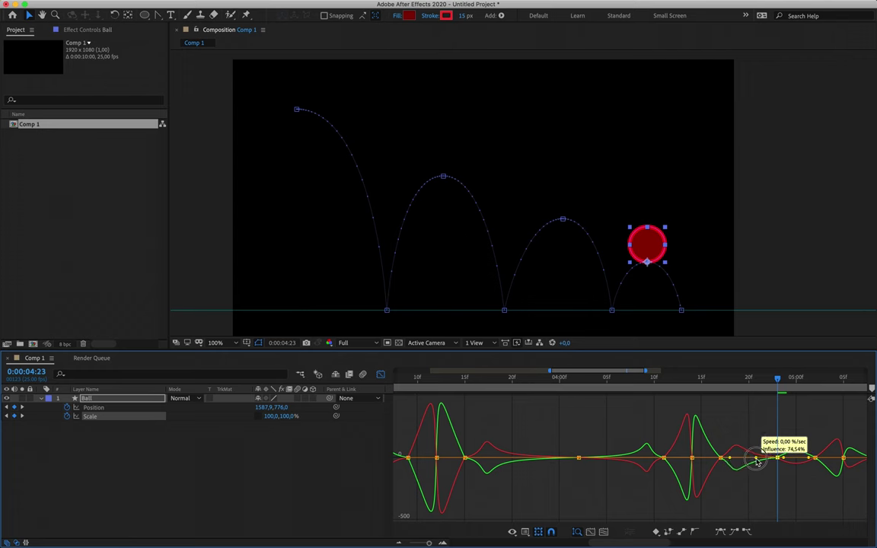
drag(783, 459, 792, 460)
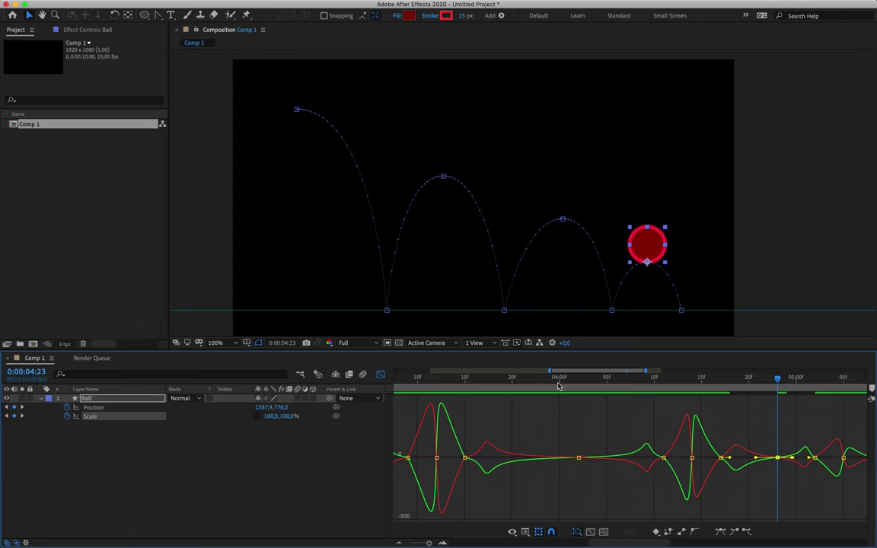
Step: Shorten both Scale ease handles slightly at the second rebound peak, 0:00:04:02, to soften the curve on either side
drag(569, 381, 578, 381)
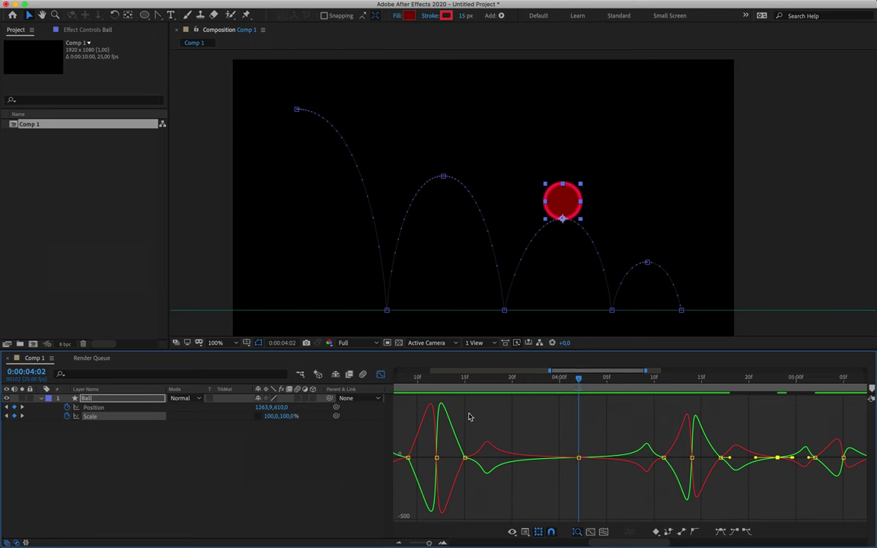
drag(417, 380, 533, 457)
click(579, 458)
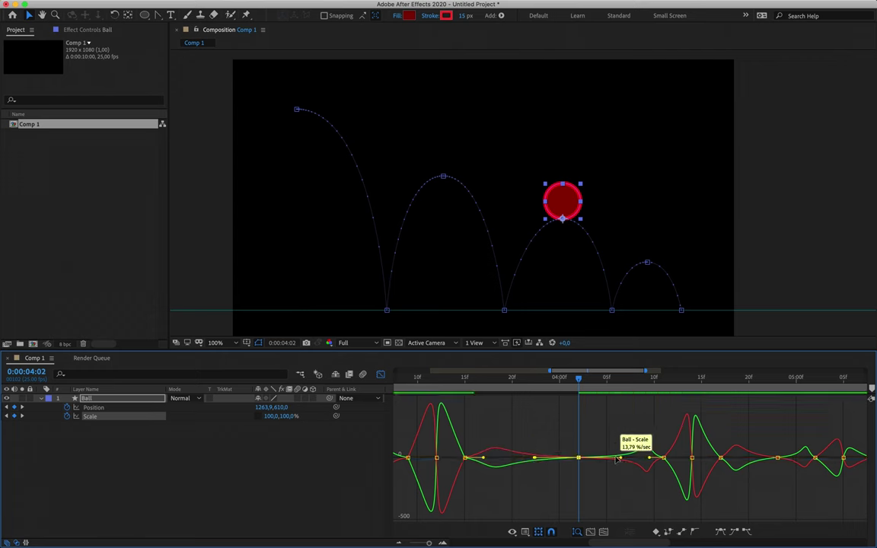
drag(619, 462, 611, 458)
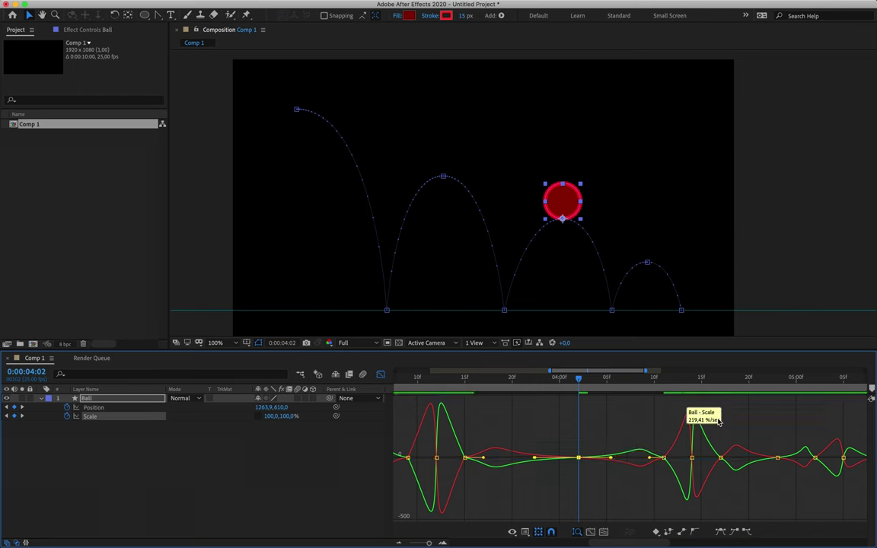
Step: Shorten both Scale ease handles slightly at the last rebound peak, 0:00:04:23, and preview the bounces
click(777, 379)
click(777, 457)
drag(769, 458, 789, 460)
key(space)
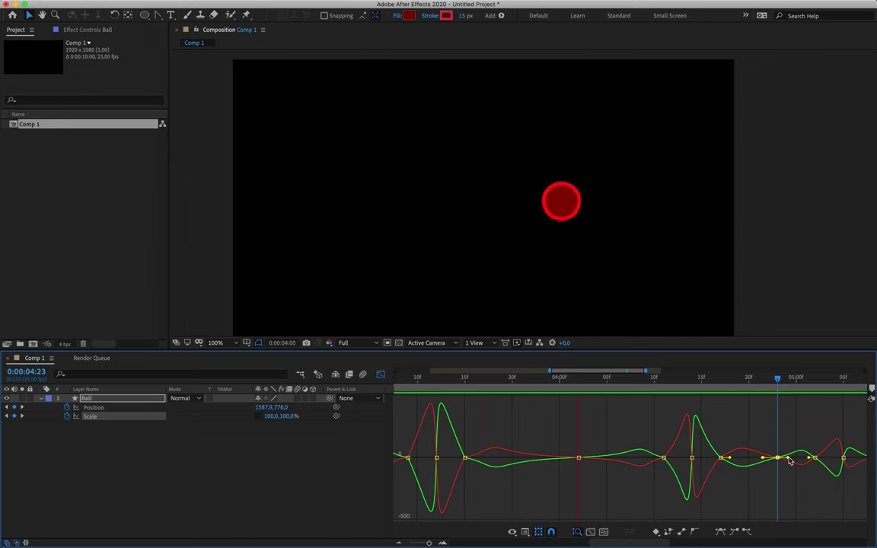
key(space)
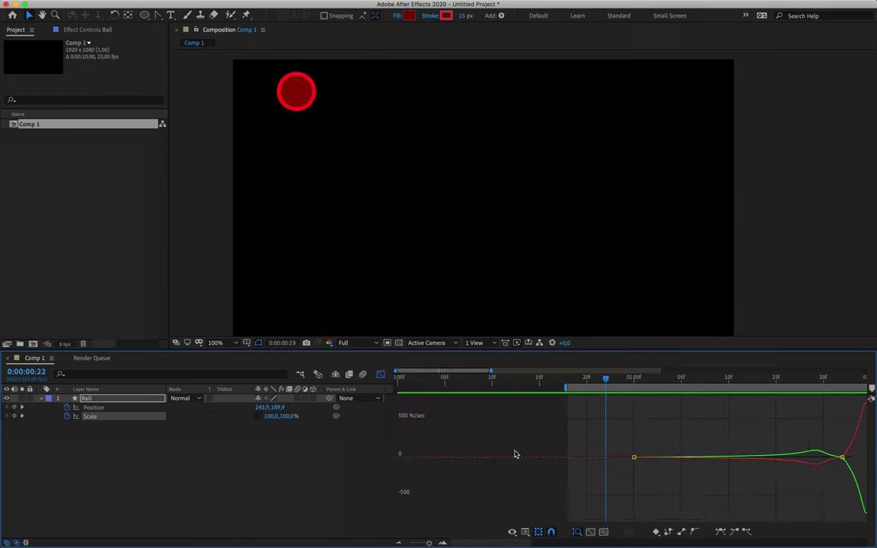
Step: Return from the speed curves to the keyframe view and preview the whole bounce animation from 0:00:00:22
click(380, 374)
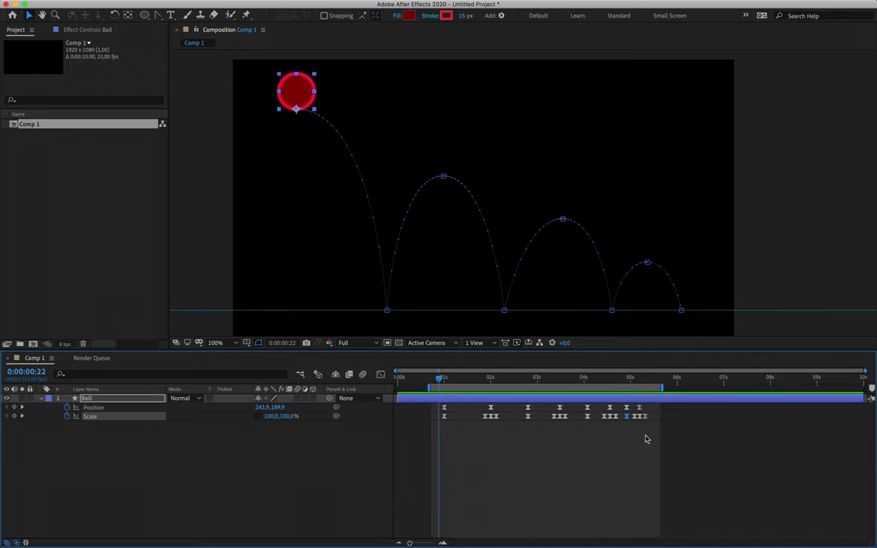
click(511, 393)
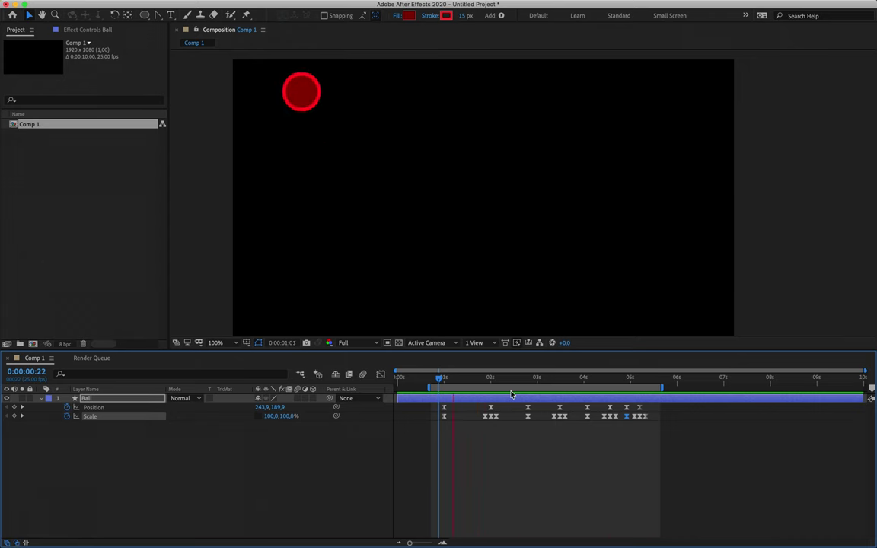
key(space)
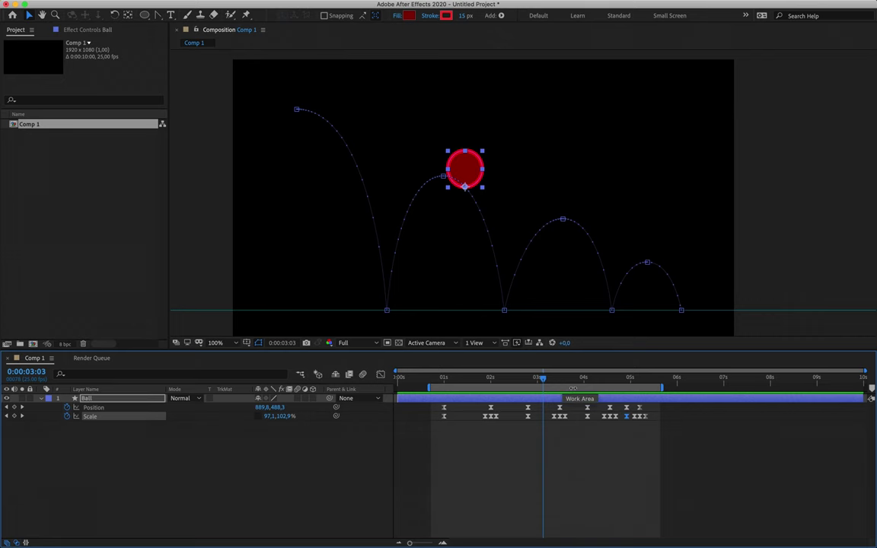
Step: Trim the composition to its work area
right_click(573, 389)
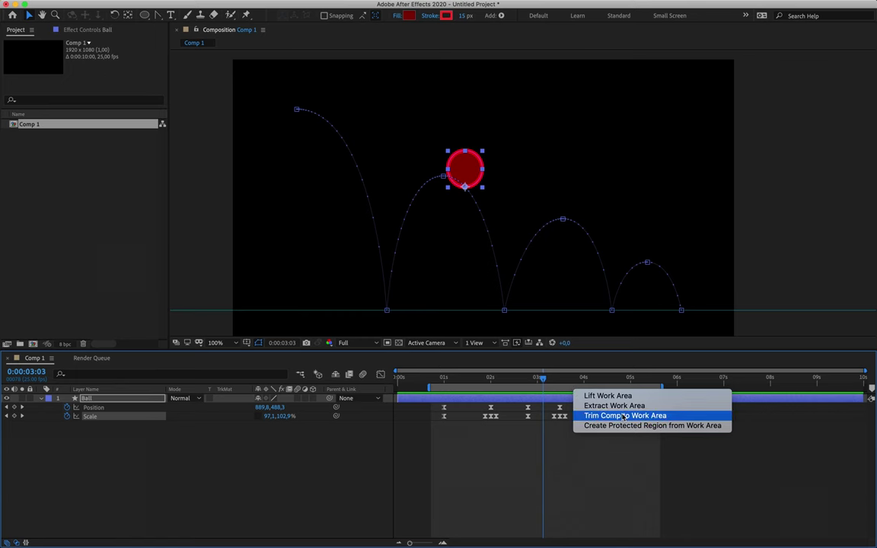
click(595, 482)
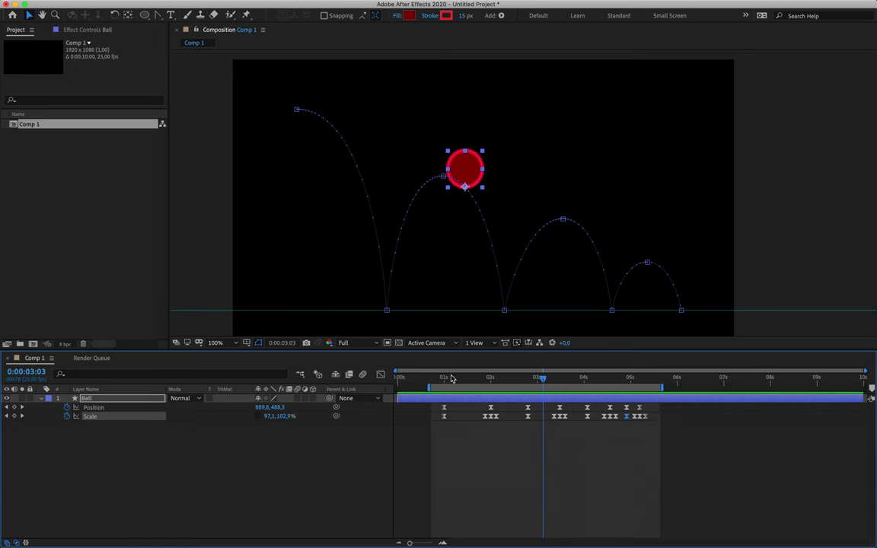
right_click(457, 388)
click(478, 415)
Step: Scrub through the trimmed composition, play it from its start, and return to the first keyframe at 0:00:01:00
drag(447, 384, 395, 385)
key(End)
drag(813, 369, 779, 379)
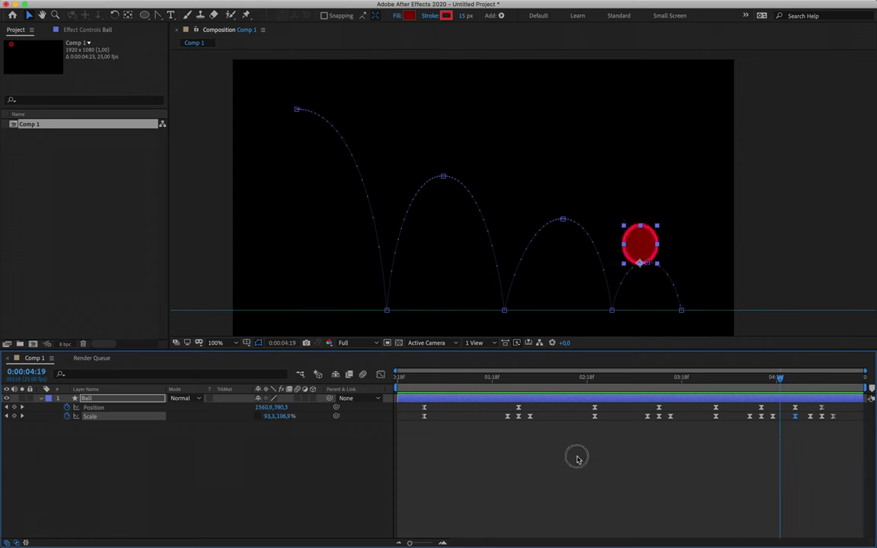
key(Home)
click(331, 448)
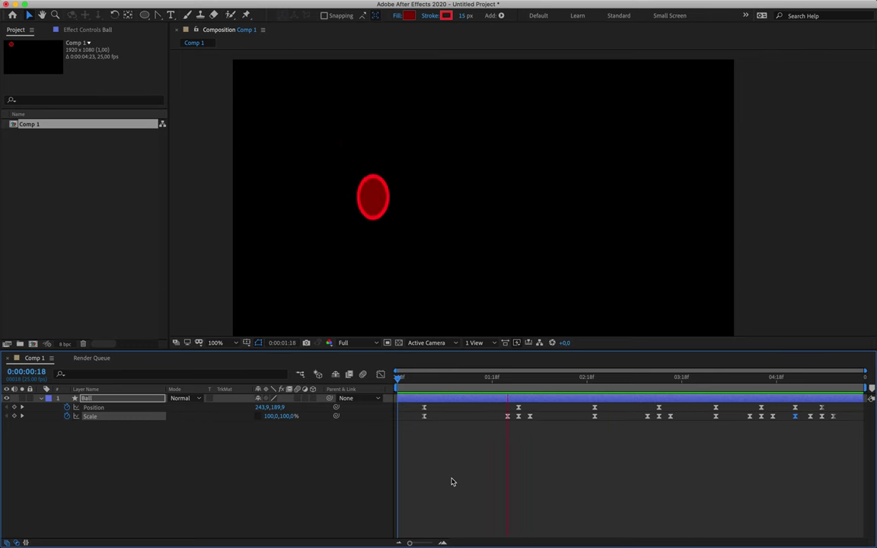
key(space)
click(426, 379)
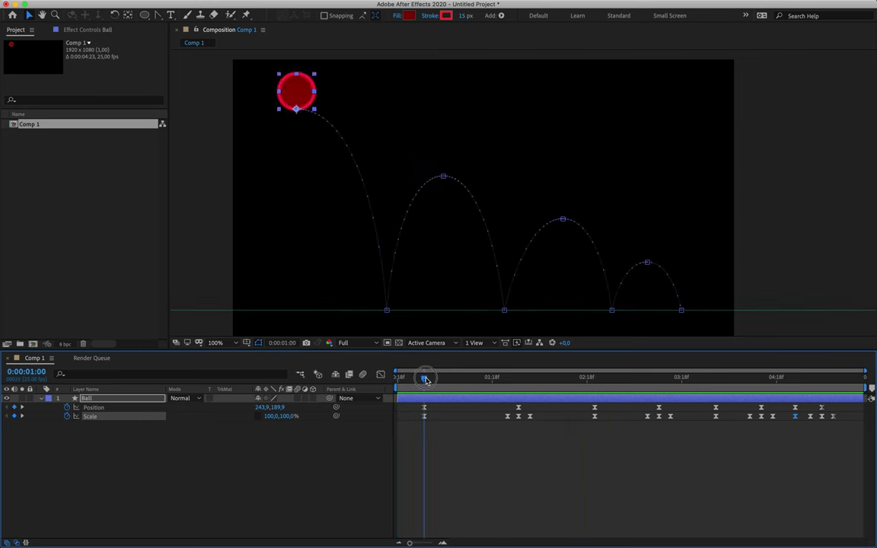